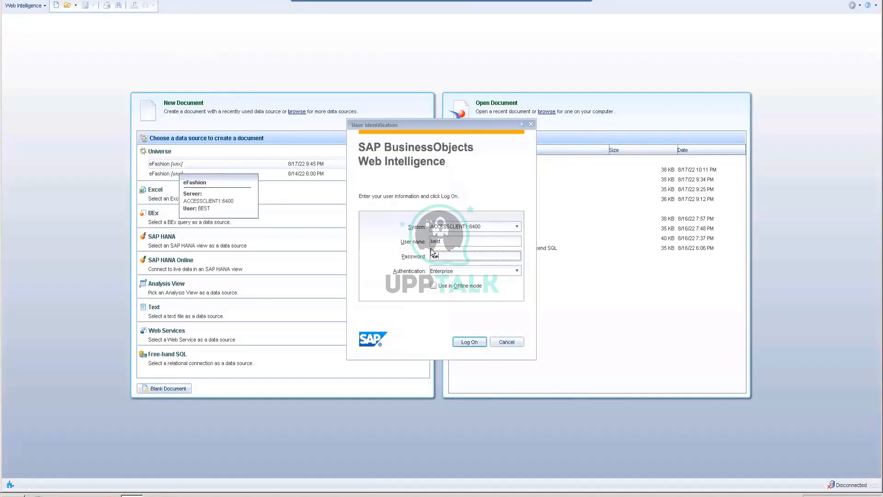
# Enter the account password and log on to the ACCESSCLIENT1:6400 system with Enterprise authentication
pyautogui.write('•••••••••')
pyautogui.press('BackSpace')
pyautogui.press('BackSpace')
pyautogui.press('BackSpace')
pyautogui.press('BackSpace')
pyautogui.press('BackSpace')
pyautogui.press('BackSpace')
pyautogui.press('BackSpace')
pyautogui.press('BackSpace')
pyautogui.press('BackSpace')
pyautogui.press('BackSpace')
pyautogui.write('••••••••••')
pyautogui.press('Return')
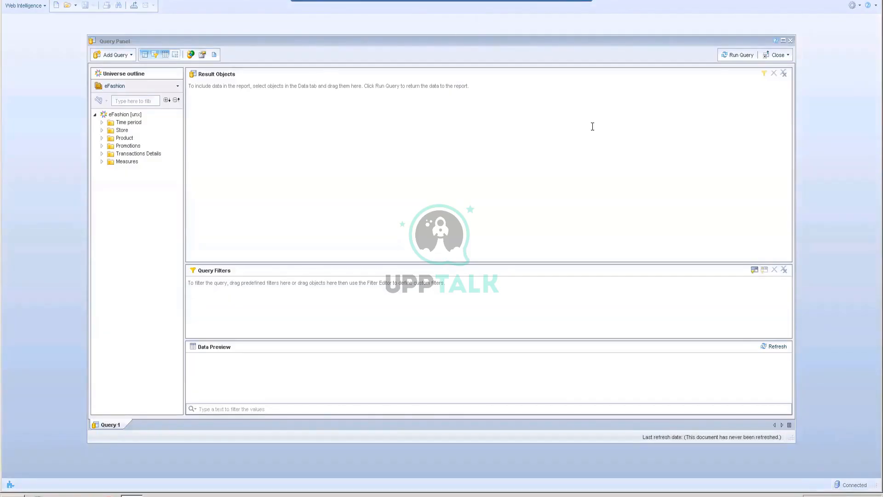
# Add State from the Store folder and Sales revenue from Measures to the result objects and run the query
pyautogui.click(102, 161)
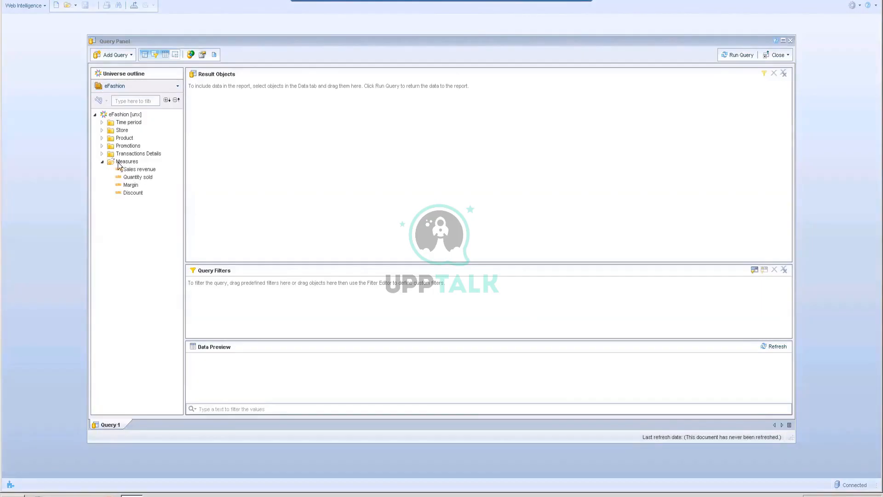
pyautogui.click(102, 130)
pyautogui.doubleClick(128, 138)
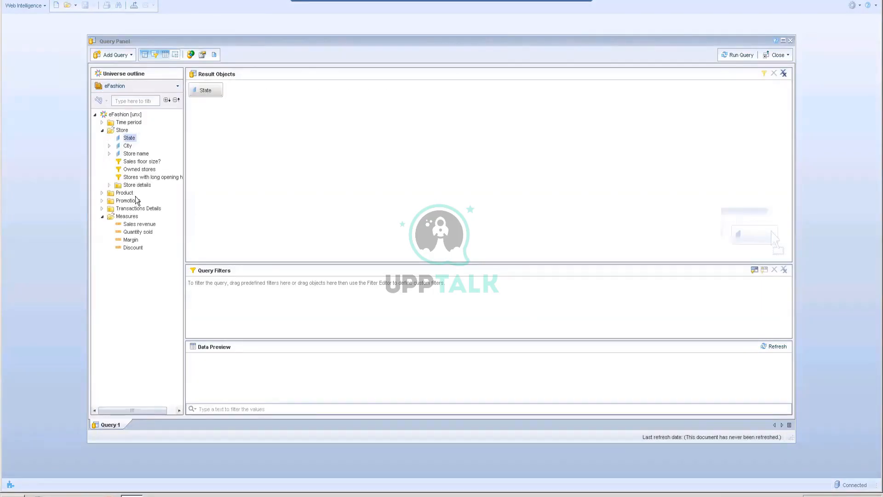
pyautogui.doubleClick(137, 224)
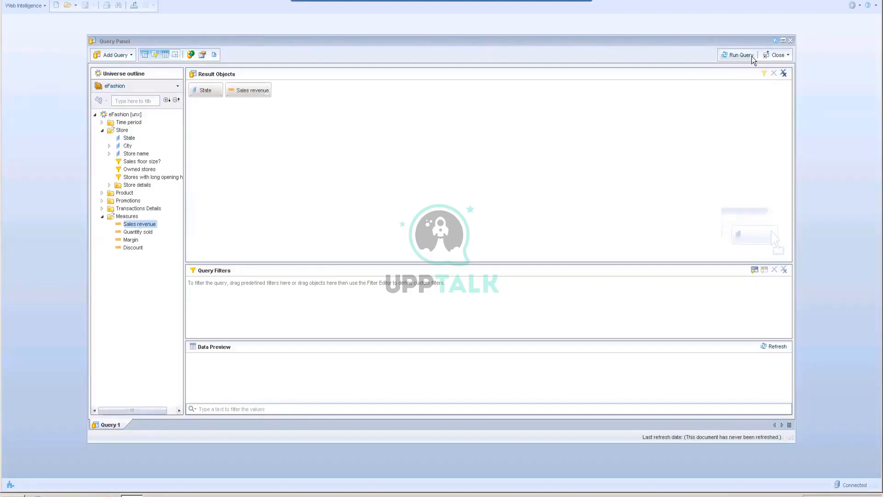
pyautogui.click(735, 56)
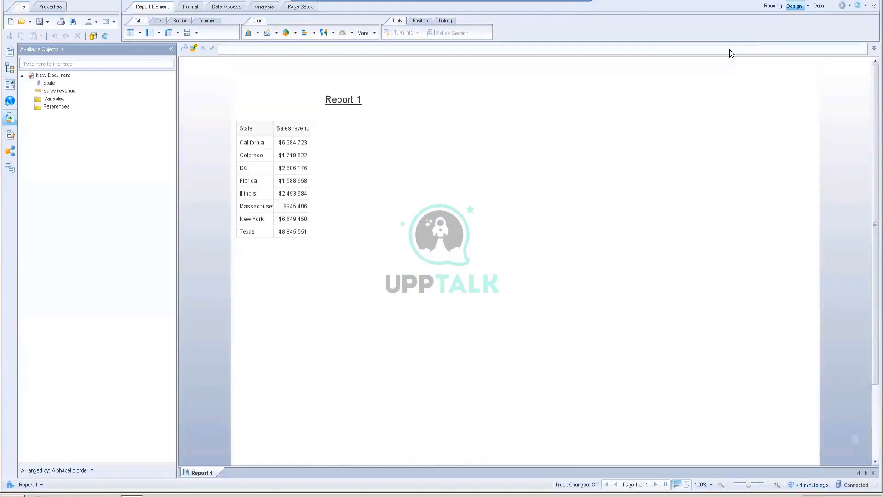
pyautogui.click(555, 6)
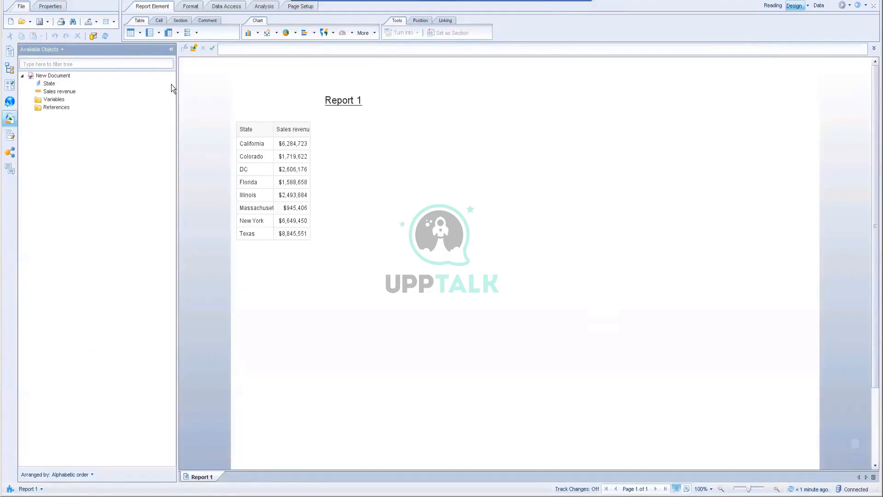
# Edit the document's data provider and add a second query from the eFashion.unx universe in the Samples folder
pyautogui.click(226, 7)
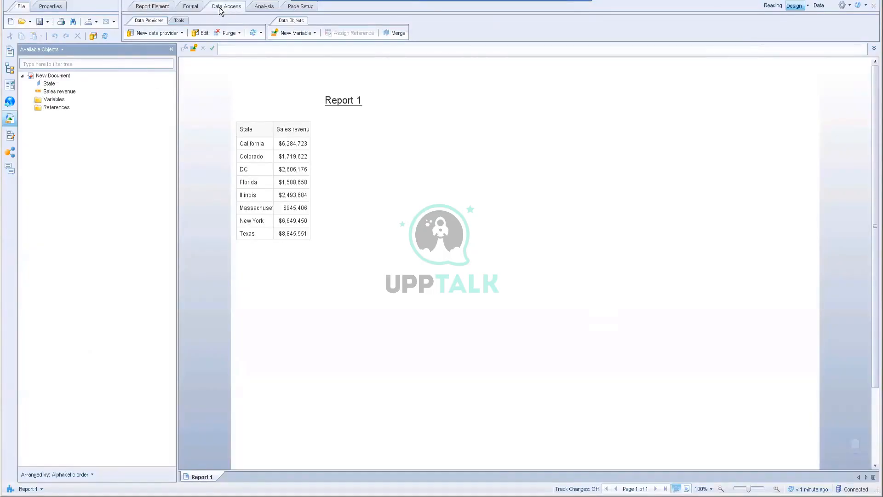
pyautogui.click(247, 154)
pyautogui.click(200, 34)
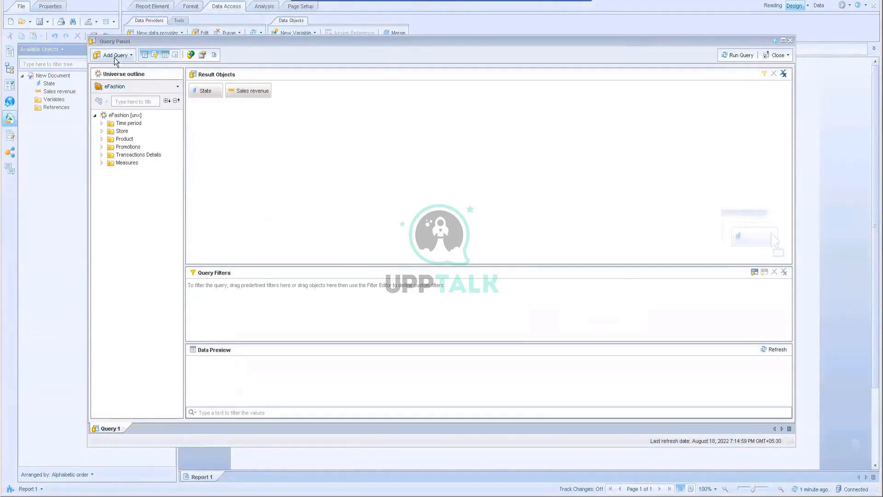
pyautogui.click(132, 55)
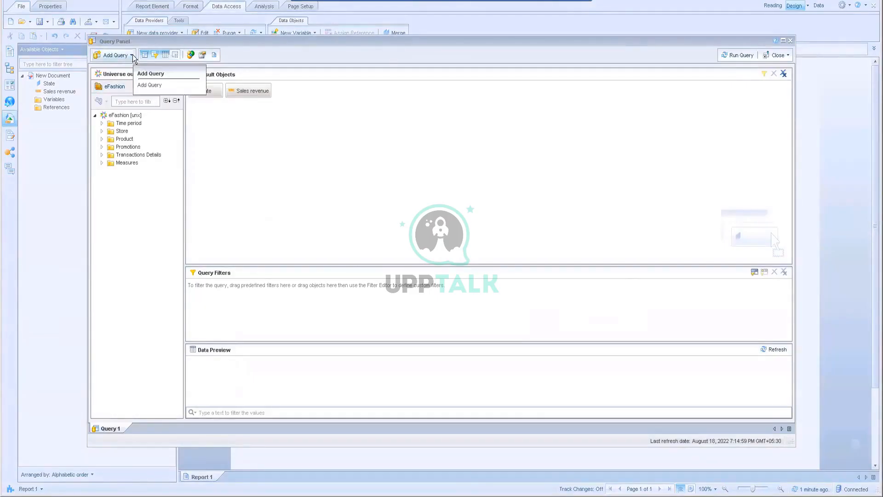
pyautogui.click(211, 206)
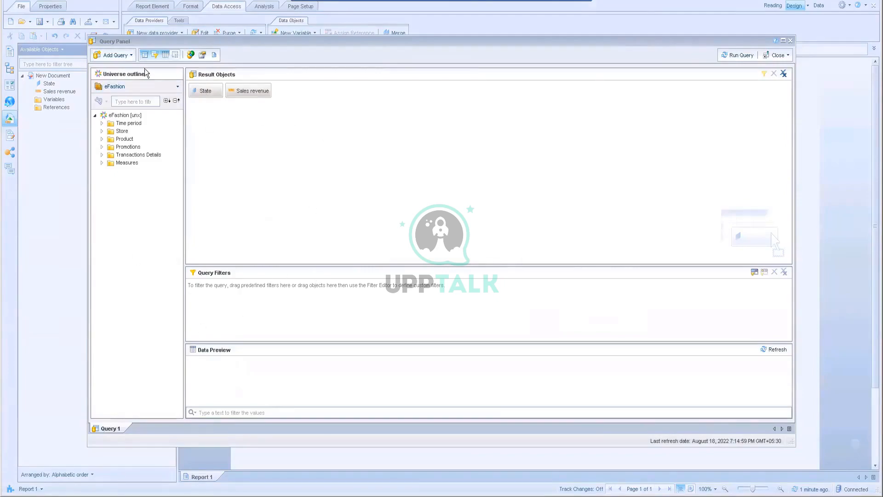
pyautogui.click(132, 56)
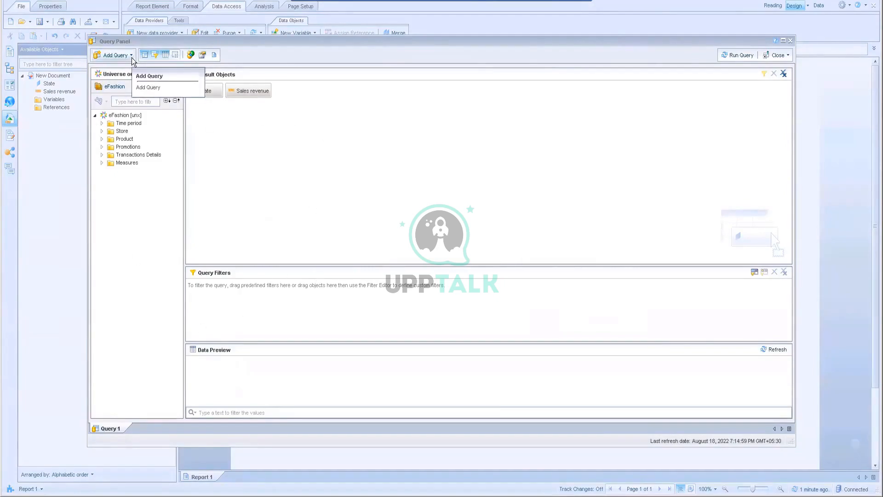
pyautogui.click(131, 57)
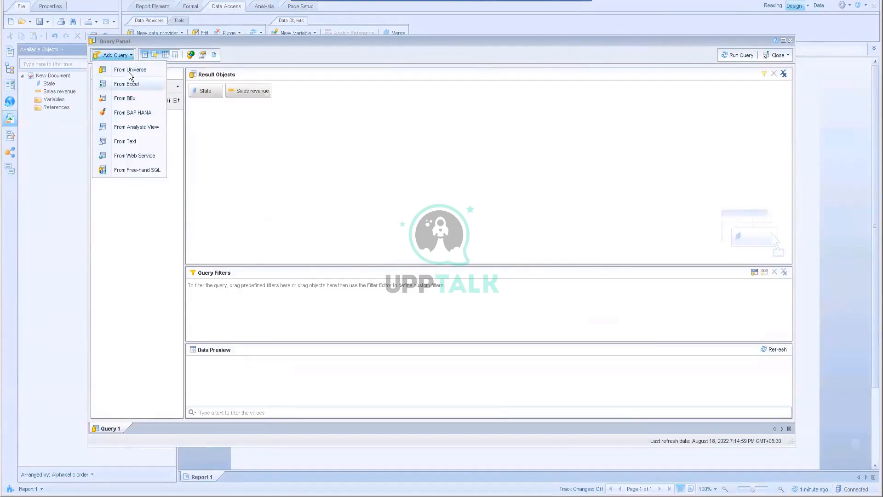
pyautogui.click(129, 73)
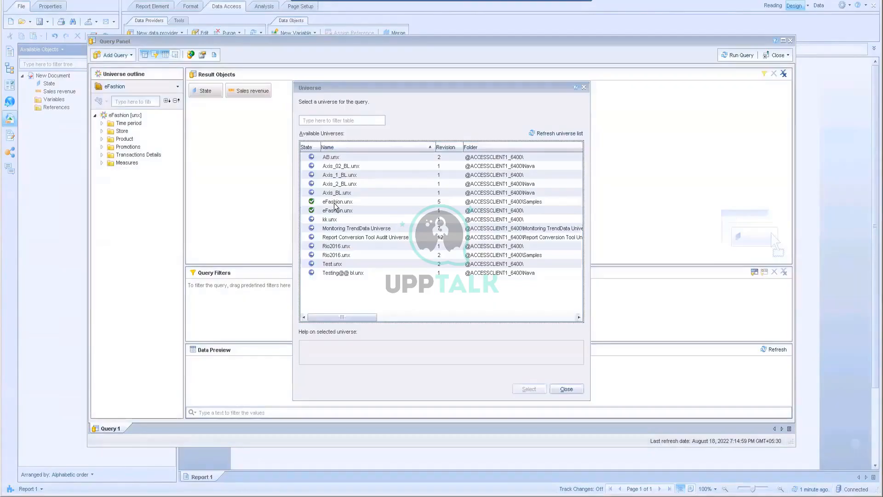
pyautogui.click(334, 203)
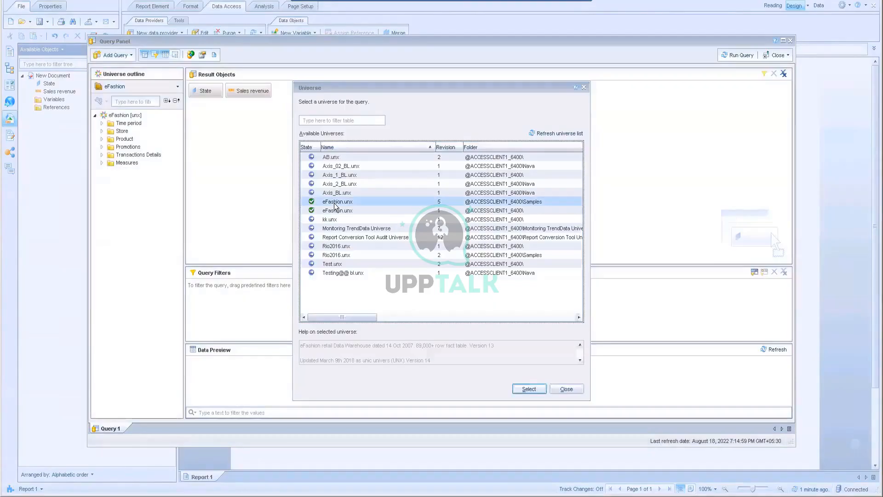
pyautogui.click(529, 389)
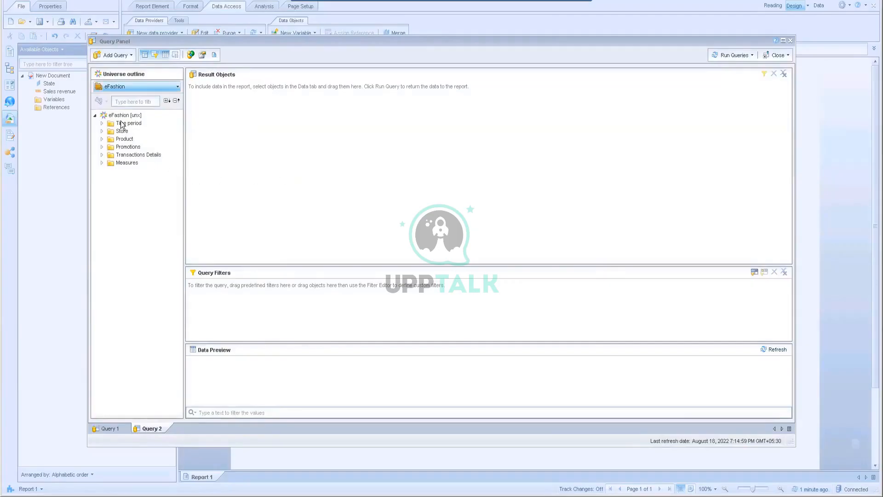
# Build Query 2 with State and Quantity sold, and insert its data as a table in the current report
pyautogui.click(102, 131)
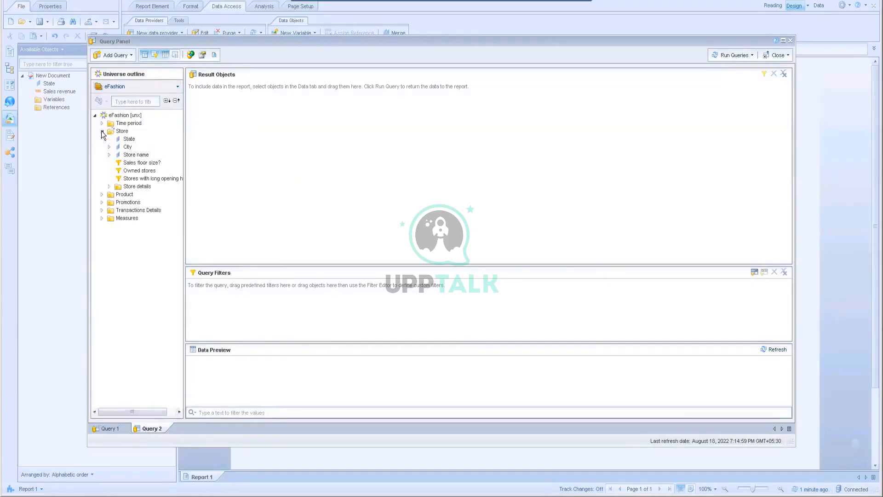
pyautogui.doubleClick(129, 139)
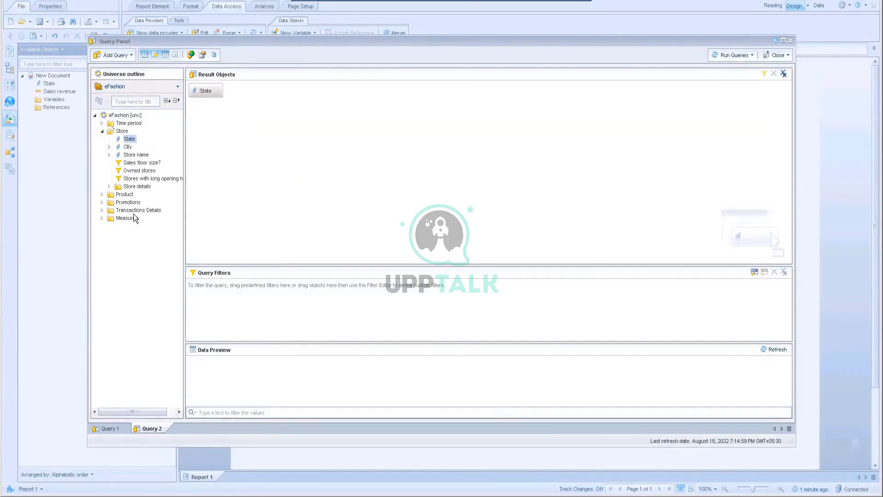
pyautogui.click(102, 218)
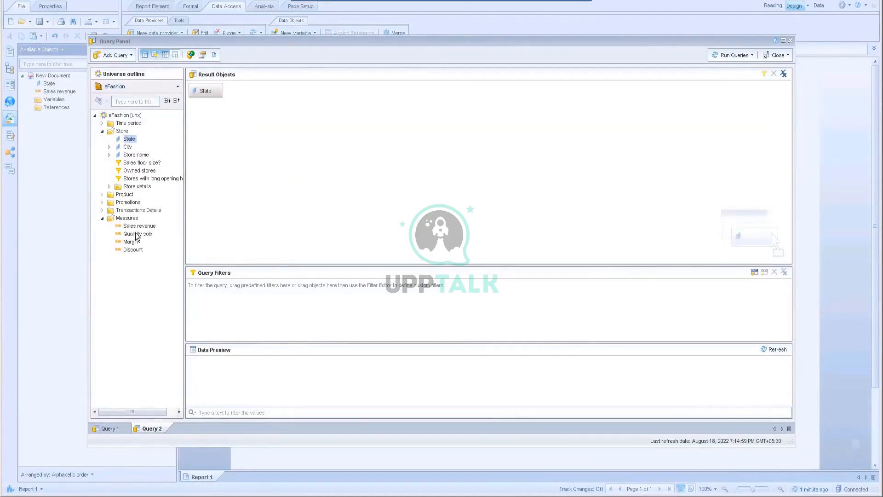
pyautogui.doubleClick(136, 234)
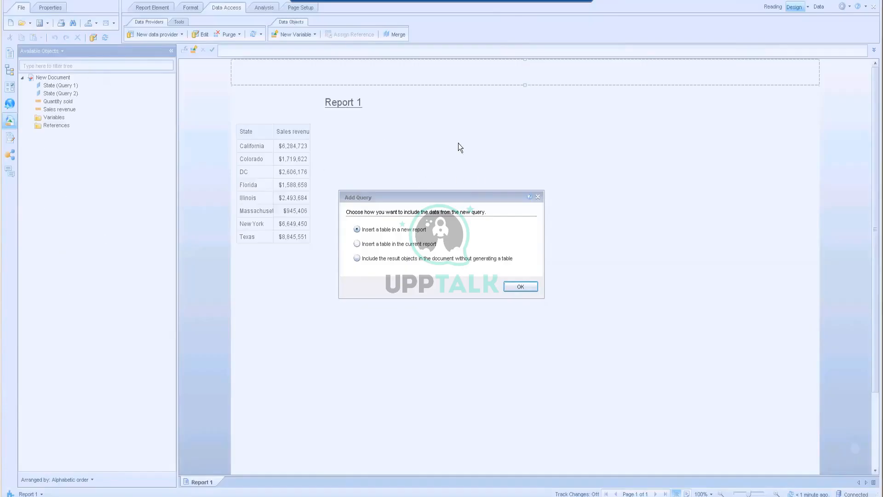
pyautogui.click(390, 245)
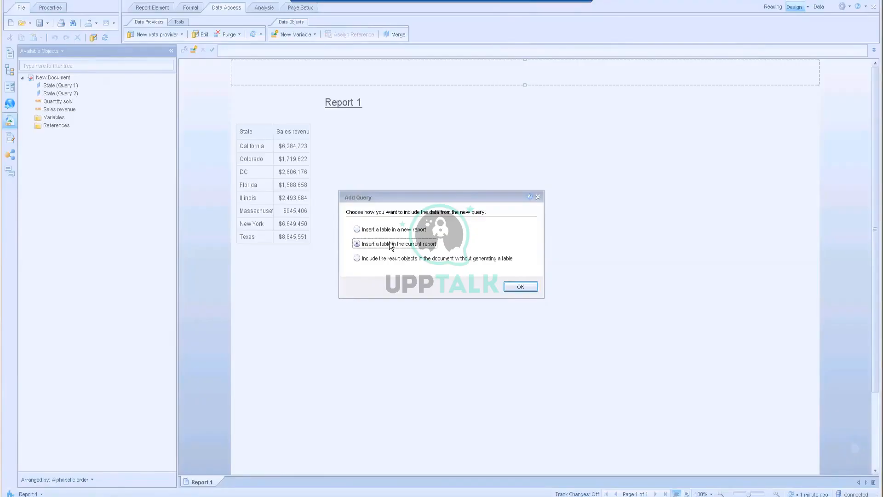
pyautogui.click(520, 286)
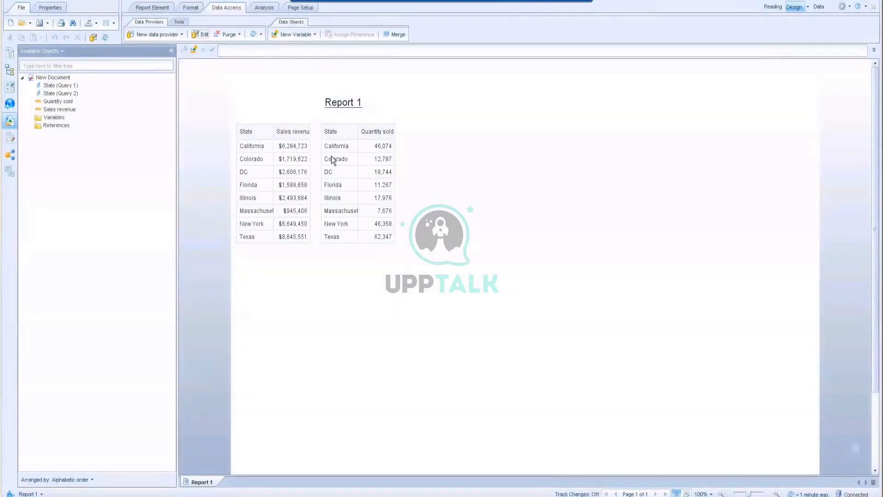
# Compare the state rows of the Sales revenue table with those of the Quantity sold table
pyautogui.click(389, 176)
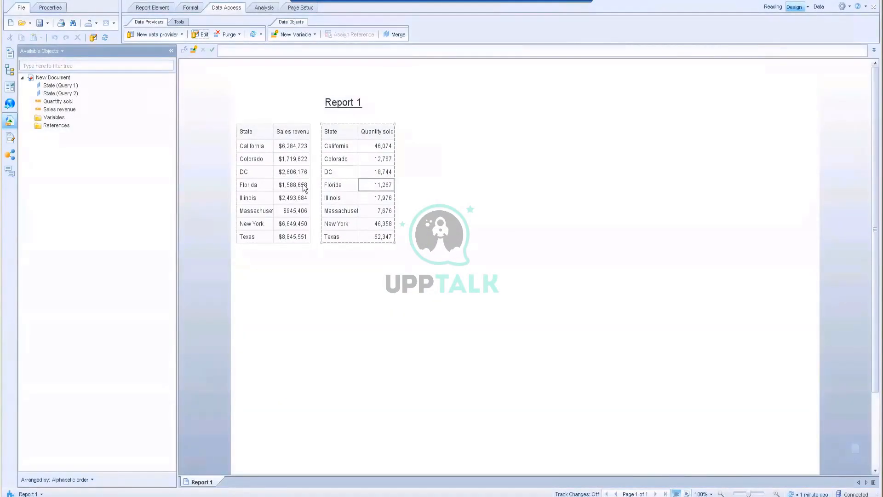
pyautogui.click(252, 163)
pyautogui.click(337, 161)
pyautogui.click(399, 159)
pyautogui.click(293, 160)
pyautogui.click(266, 167)
pyautogui.click(348, 169)
pyautogui.click(373, 293)
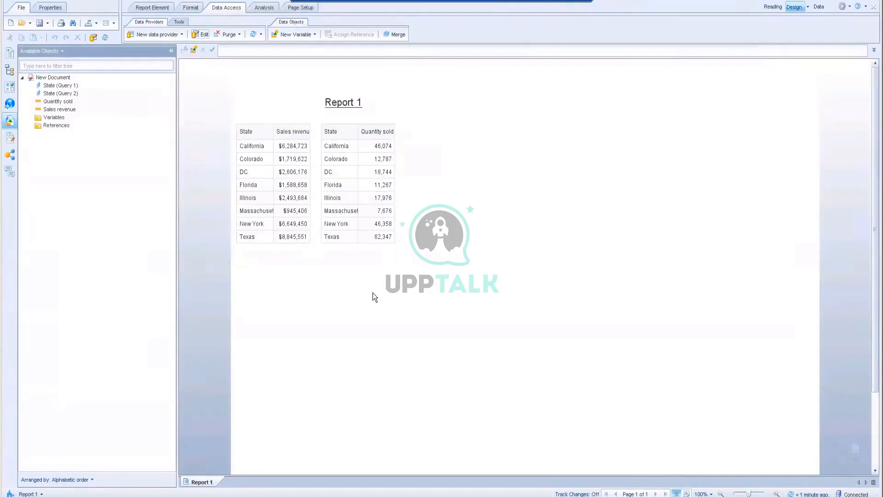
pyautogui.click(373, 198)
pyautogui.click(267, 176)
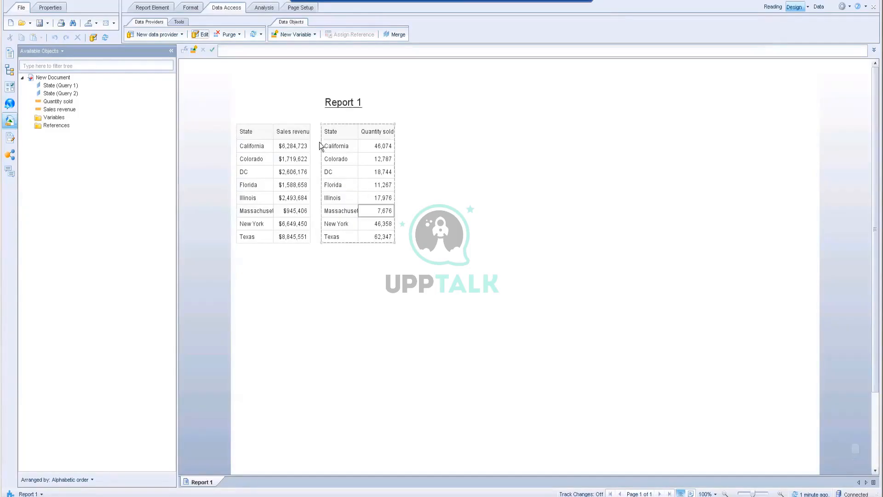
pyautogui.click(557, 7)
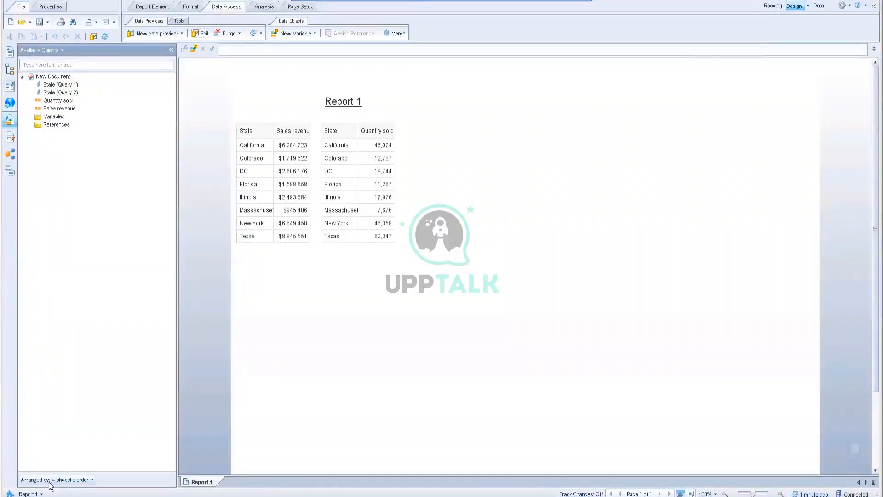
# Arrange the available objects by query and merge the State dimensions of Query 1 and Query 2
pyautogui.click(86, 481)
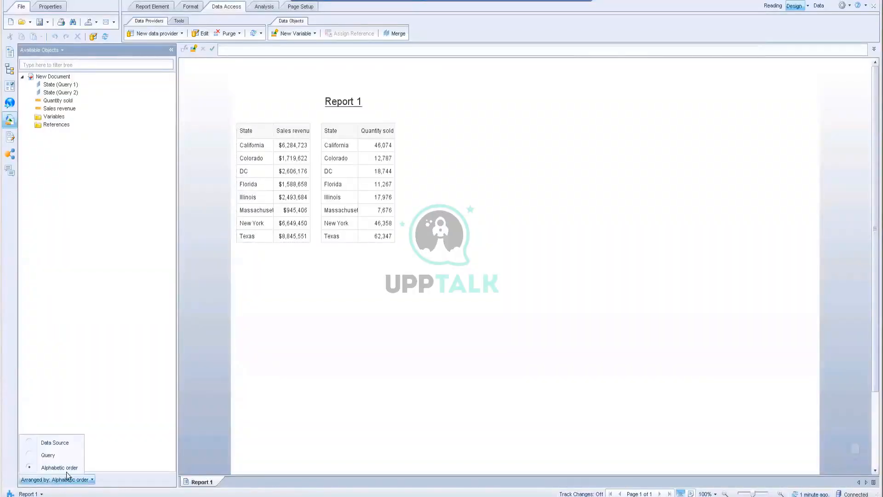
pyautogui.click(47, 456)
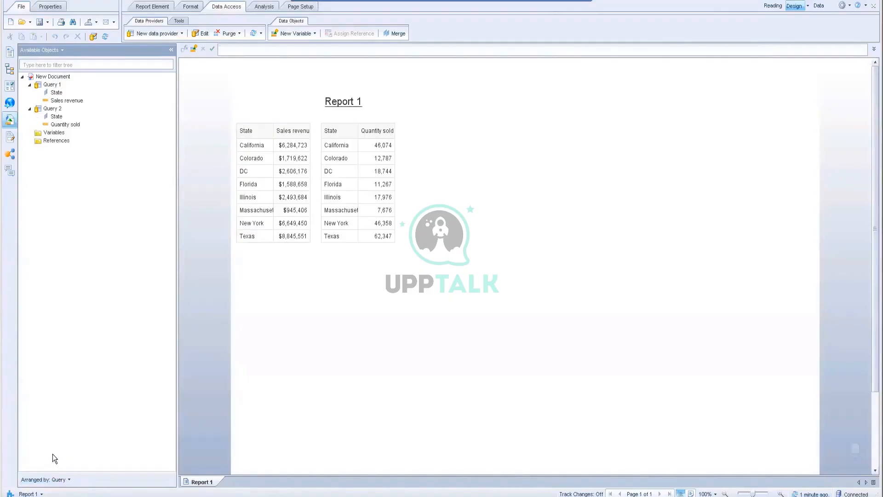
pyautogui.click(60, 95)
pyautogui.keyDown('ctrl'); pyautogui.click(60, 116); pyautogui.keyUp('ctrl')
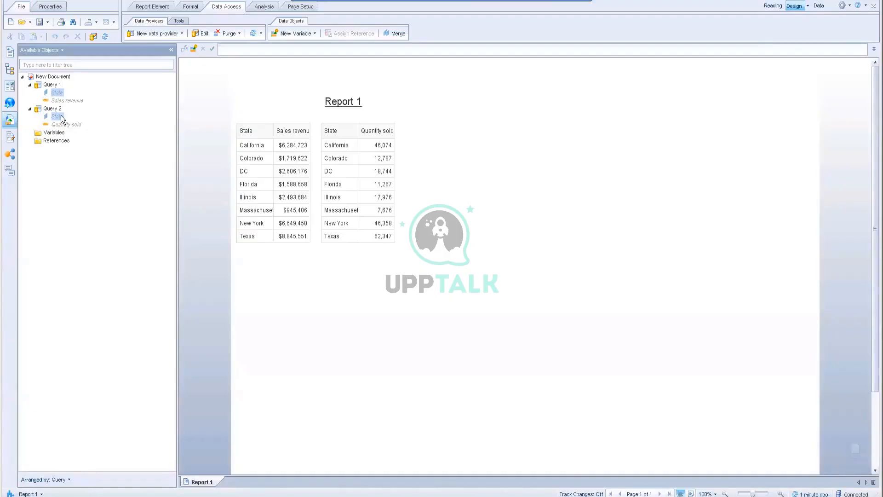
pyautogui.rightClick(61, 115)
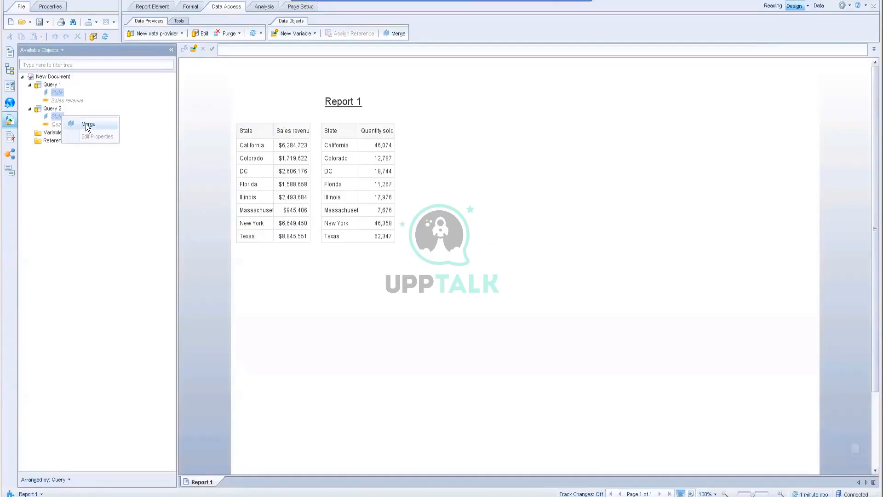
pyautogui.click(86, 124)
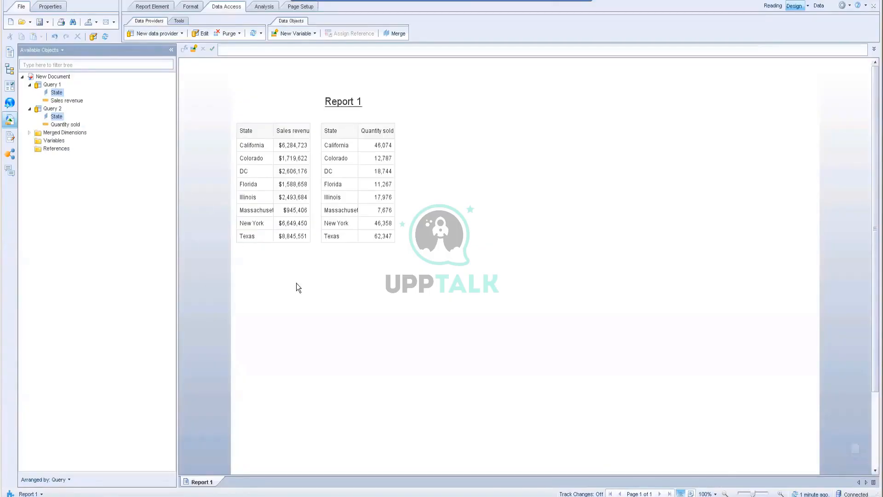
# Create a table below the existing ones with the merged State dimension, Sales revenue and Quantity sold
pyautogui.click(29, 133)
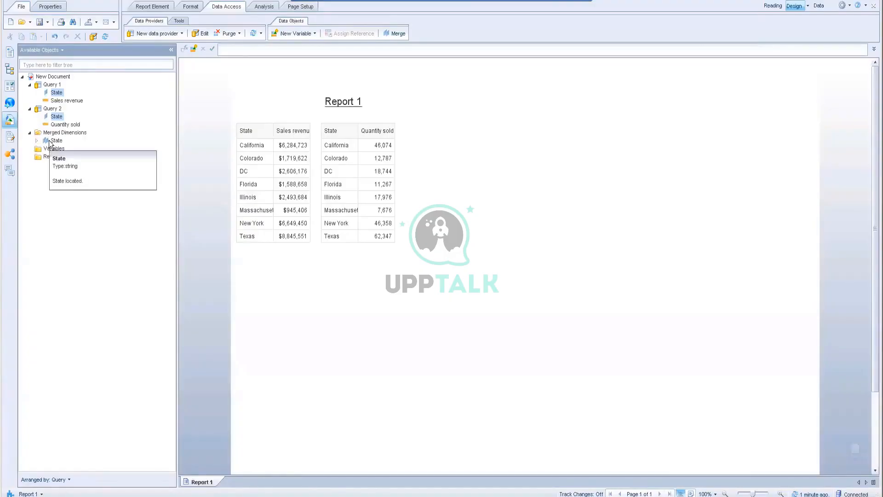
pyautogui.moveTo(50, 143); pyautogui.dragTo(306, 282)
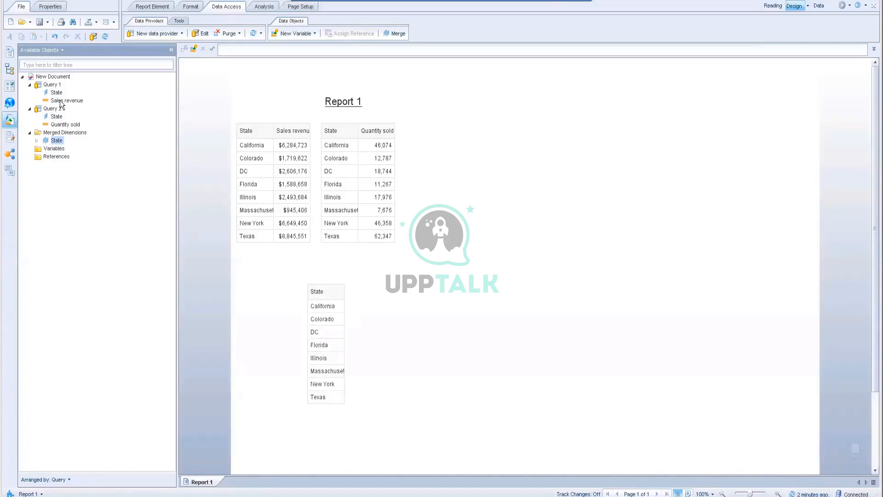
pyautogui.moveTo(56, 100); pyautogui.dragTo(342, 292)
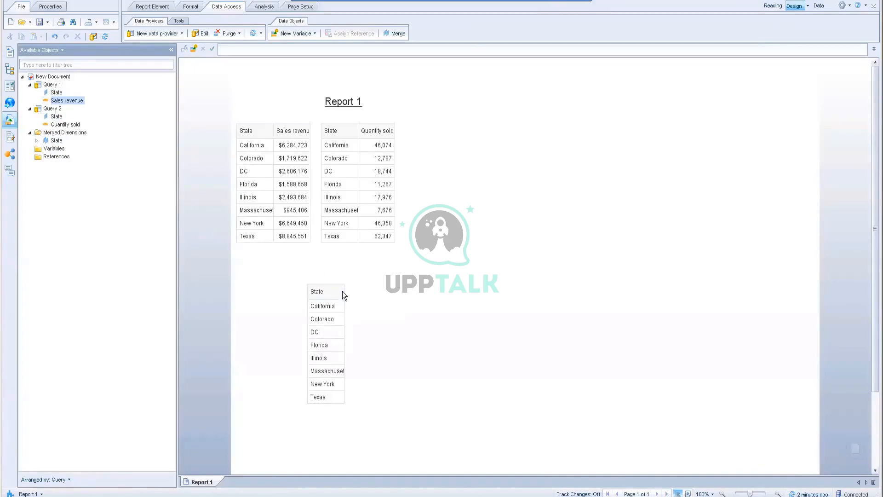
pyautogui.moveTo(58, 124); pyautogui.dragTo(390, 291)
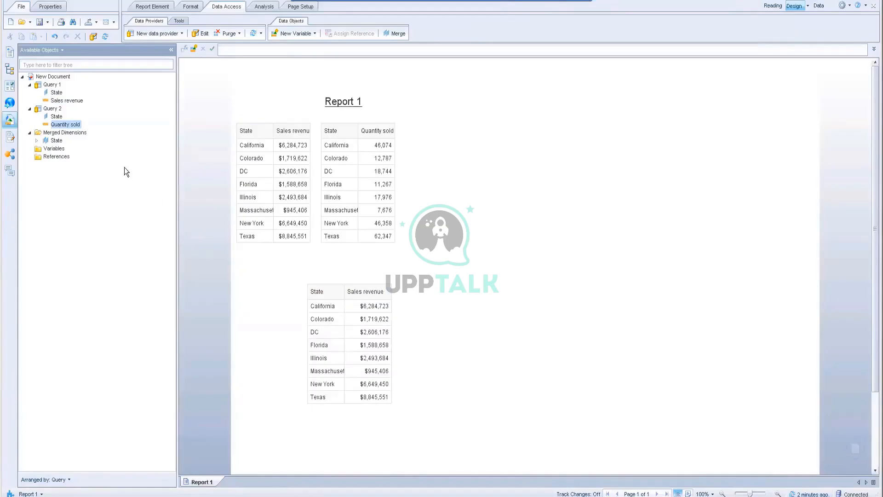
pyautogui.moveTo(64, 124); pyautogui.dragTo(390, 290)
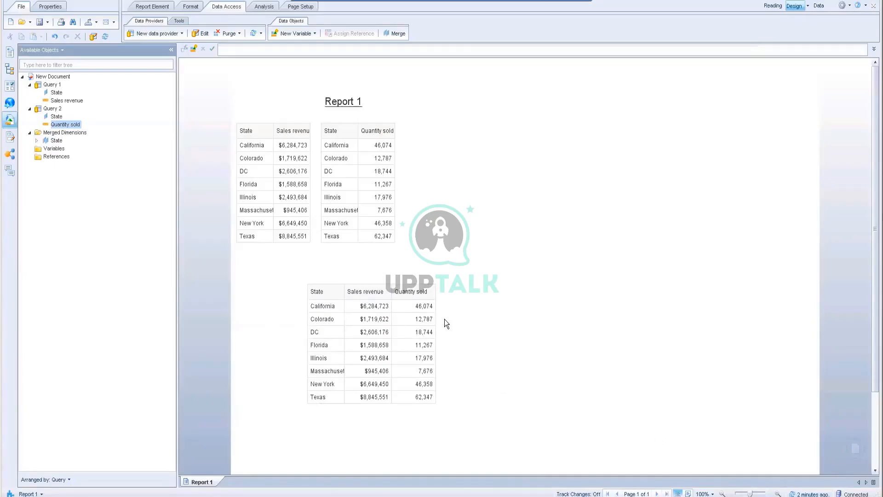
pyautogui.click(331, 130)
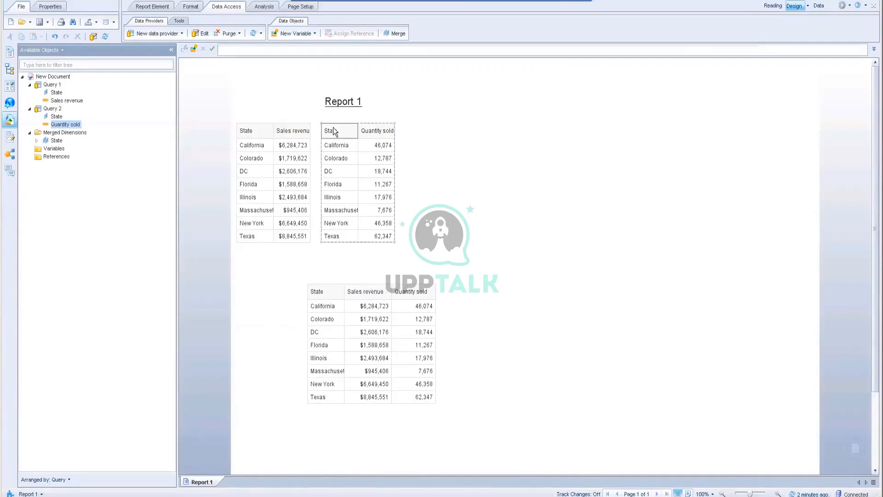
pyautogui.click(473, 142)
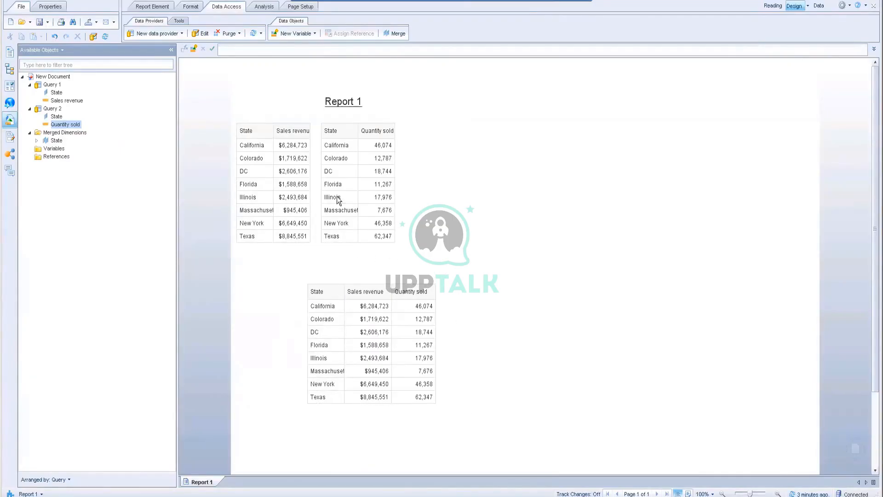
pyautogui.click(561, 7)
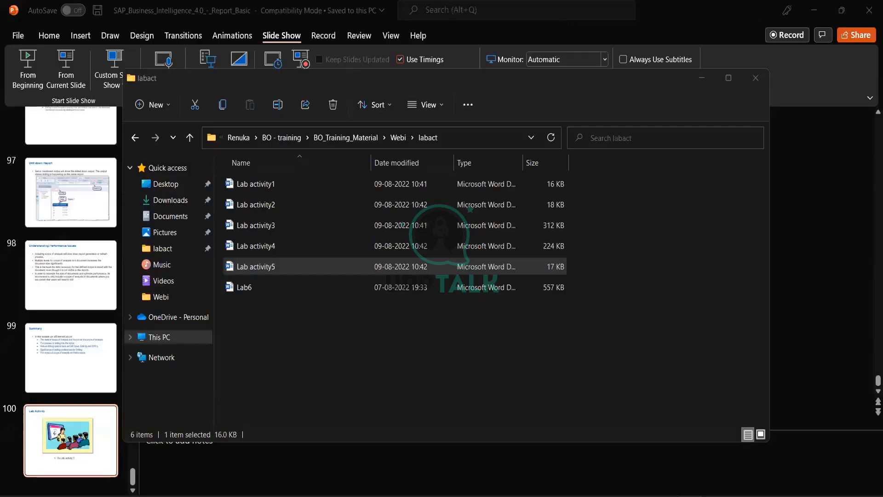
pyautogui.hotkey('alt', 'Tab')
# Save the document to Enterprise as "Activity Multi Dataprovider" in the personally named folder under My Favorites
pyautogui.click(47, 21)
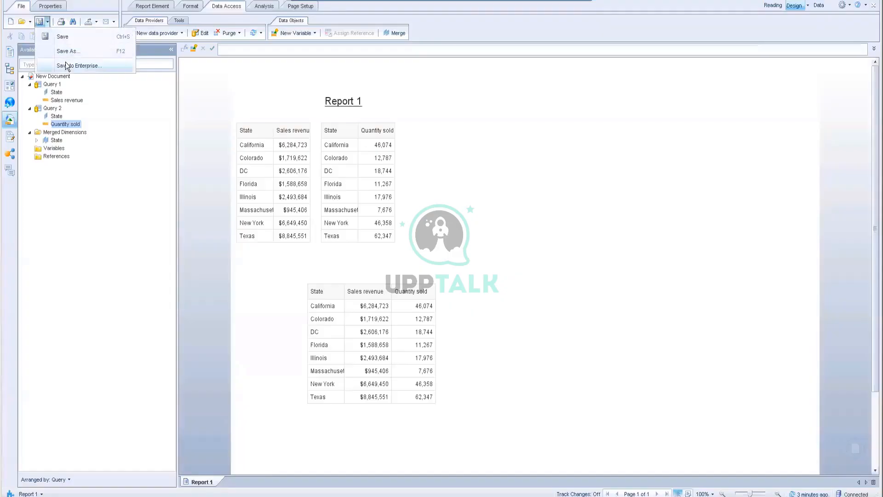
pyautogui.click(67, 67)
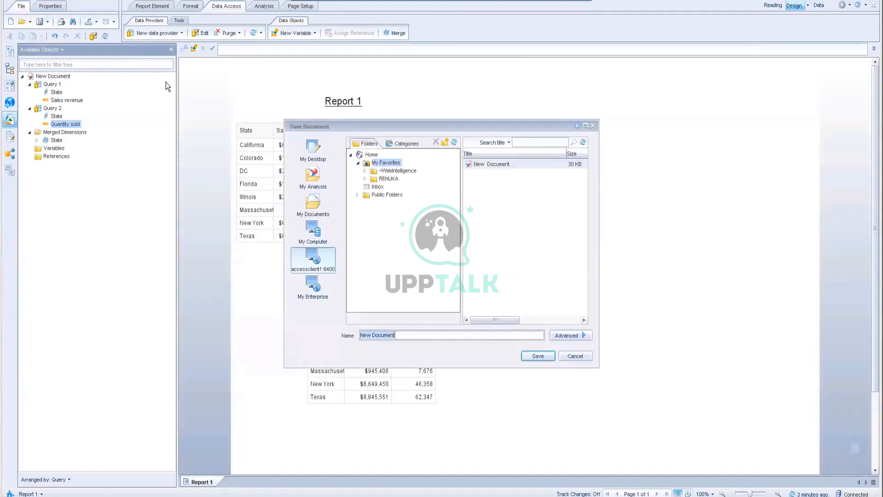
pyautogui.write('Activity Multi Dataprovid')
pyautogui.write('er')
pyautogui.click(389, 178)
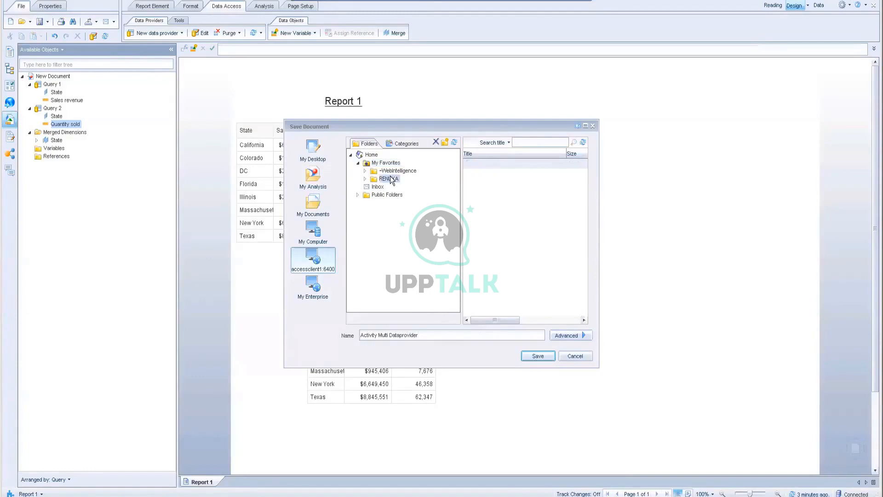
pyautogui.click(537, 356)
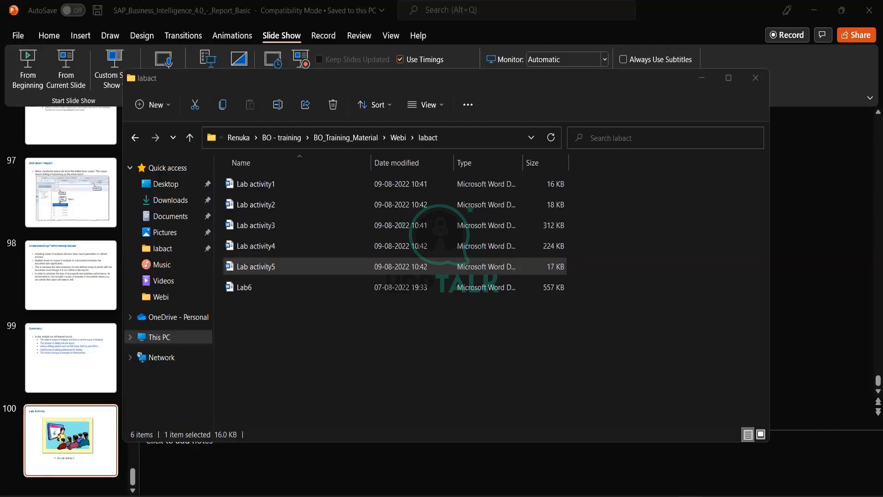
# Switch to the Word document Lab activity4 and read the Activity 2 Formatting Charts instructions on the query and its filter
pyautogui.hotkey('alt', 'Tab')
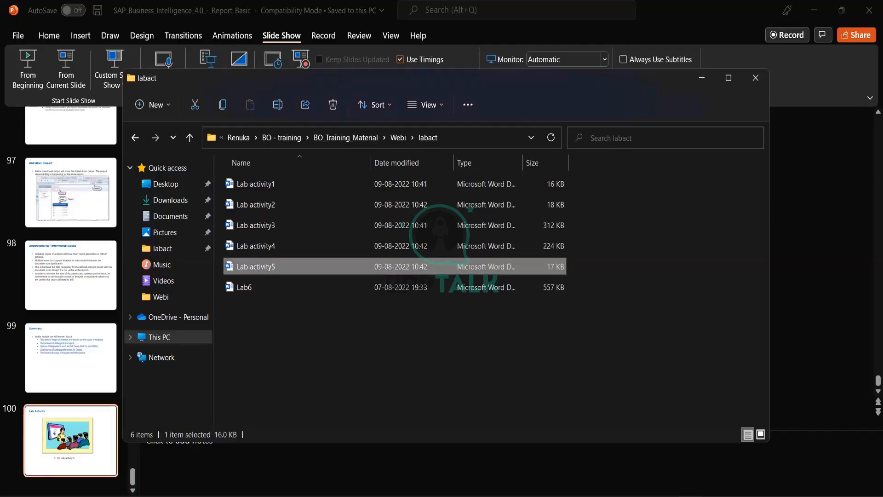
pyautogui.doubleClick(253, 288)
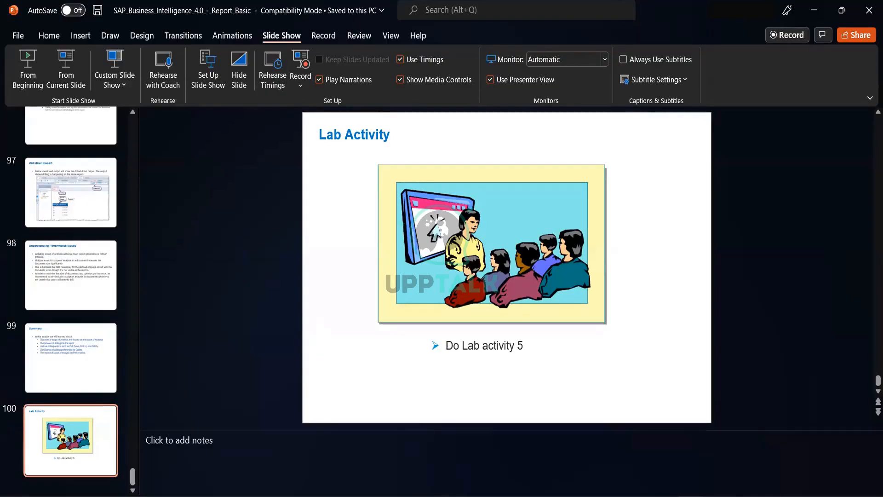
pyautogui.click(399, 477)
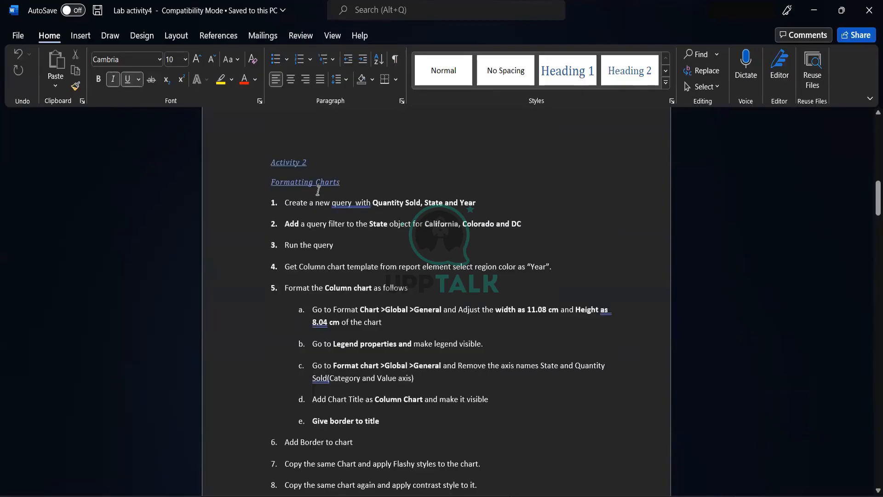
pyautogui.moveTo(347, 183); pyautogui.dragTo(273, 156)
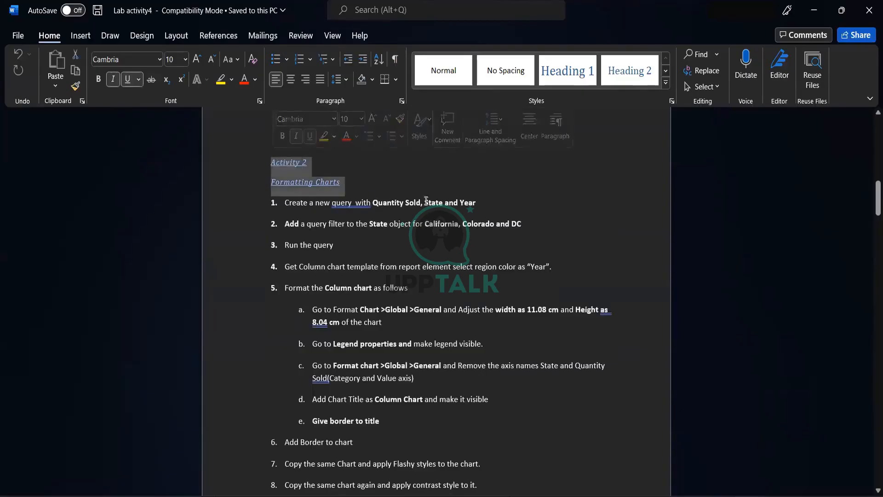
pyautogui.click(539, 229)
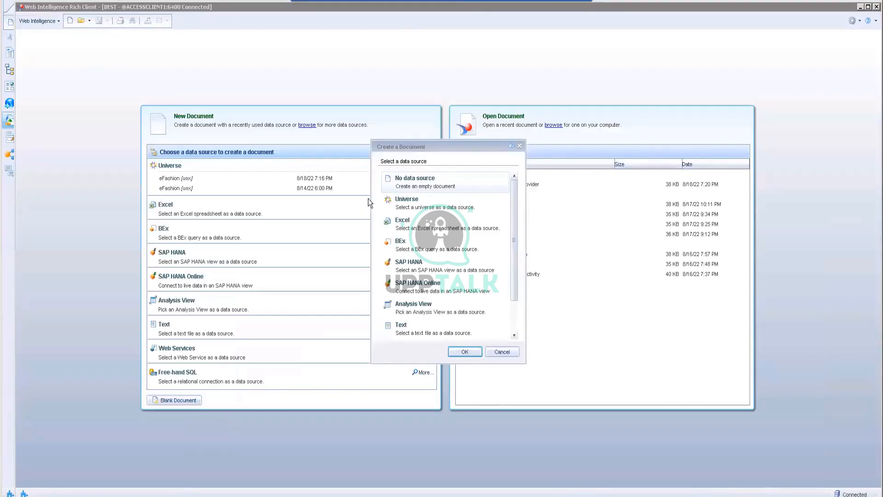
# Create a new Web Intelligence document from the eFashion universe with Year, State and Quantity sold as result objects
pyautogui.click(501, 351)
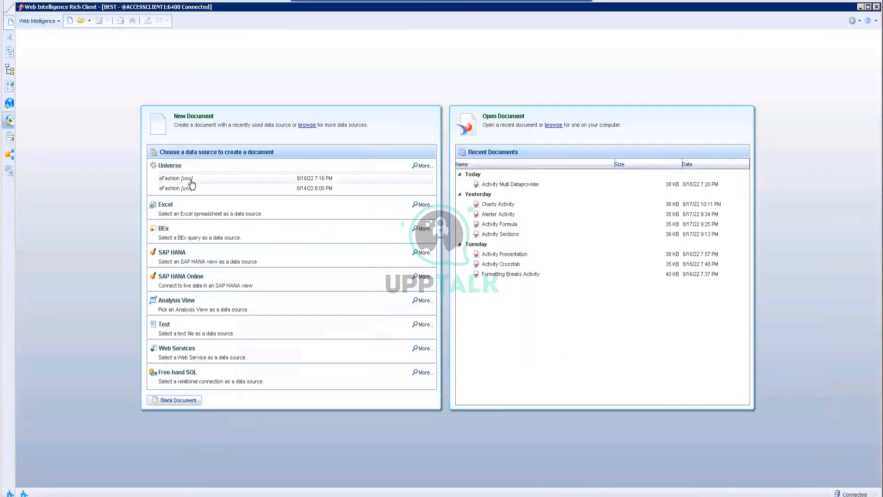
pyautogui.click(304, 179)
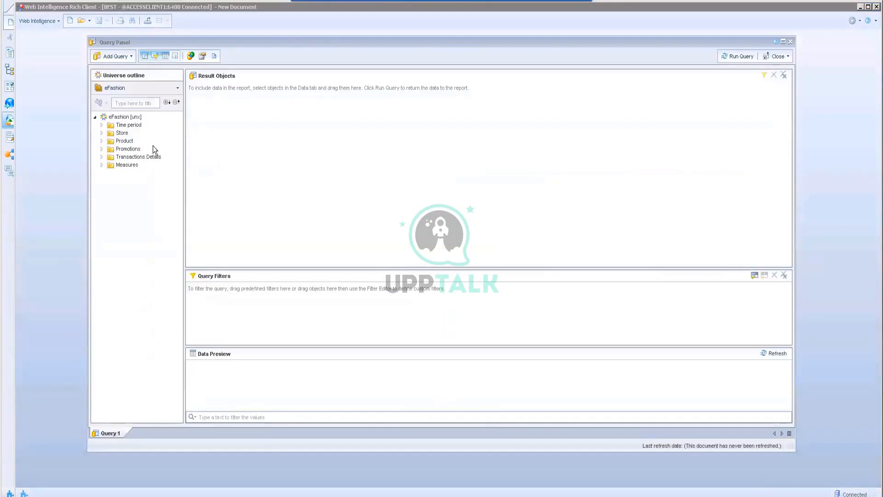
pyautogui.click(102, 125)
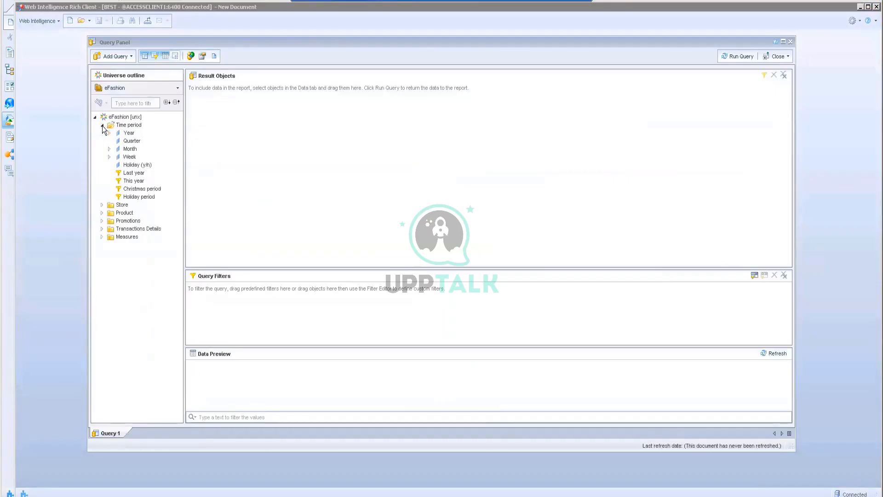
pyautogui.doubleClick(130, 134)
pyautogui.click(102, 204)
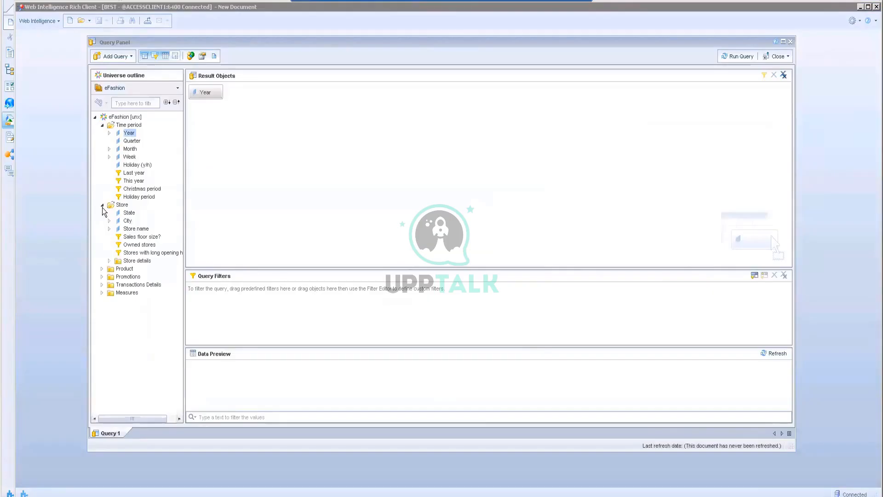
pyautogui.doubleClick(129, 213)
pyautogui.click(102, 293)
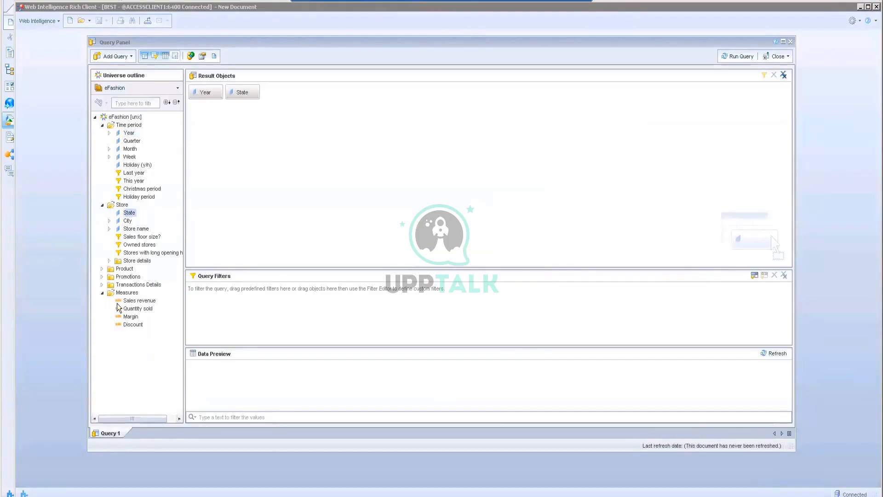
pyautogui.doubleClick(136, 309)
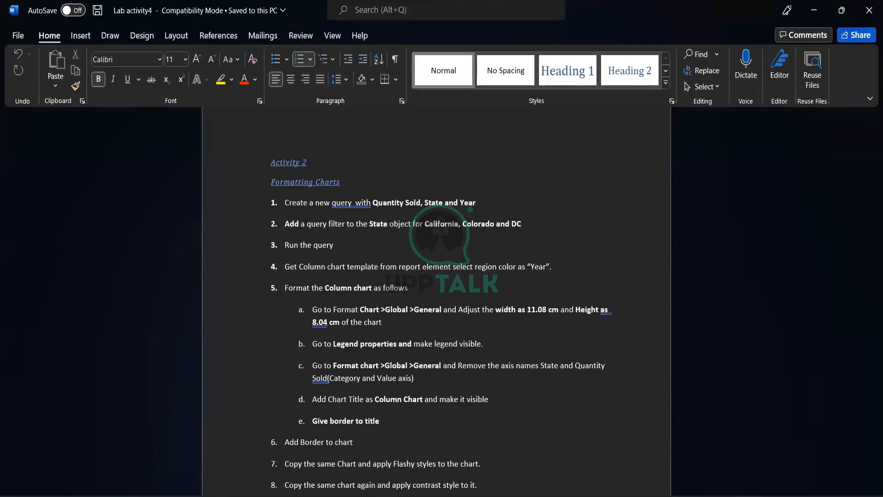
# Filter the query to State in list California, Colorado and DC, chosen from the list of values, and run it
pyautogui.hotkey('alt', 'Tab')
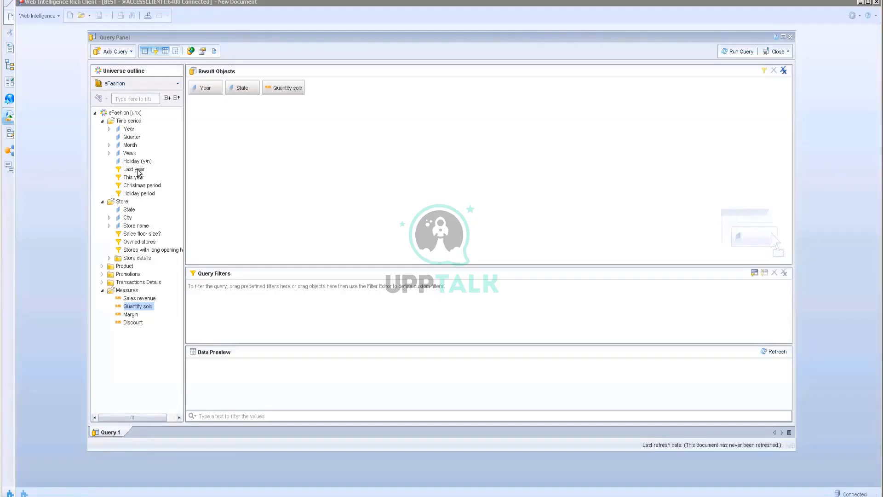
pyautogui.click(129, 210)
pyautogui.moveTo(238, 293); pyautogui.dragTo(239, 294)
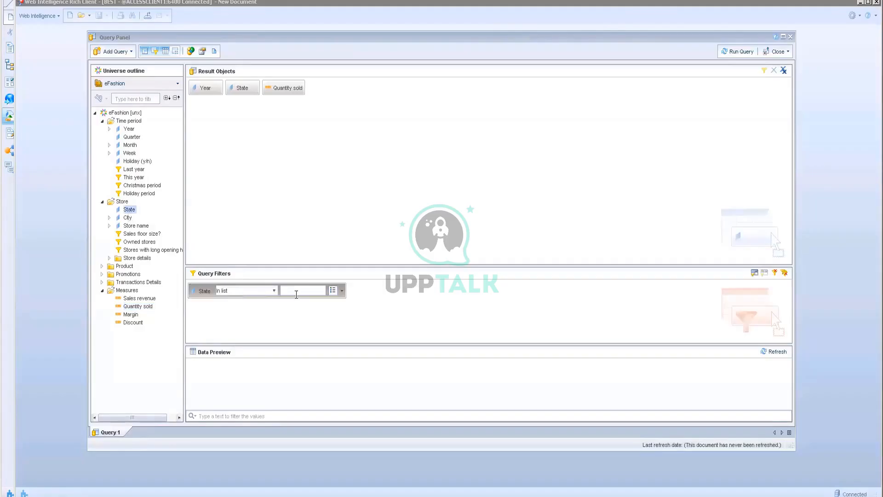
pyautogui.click(337, 293)
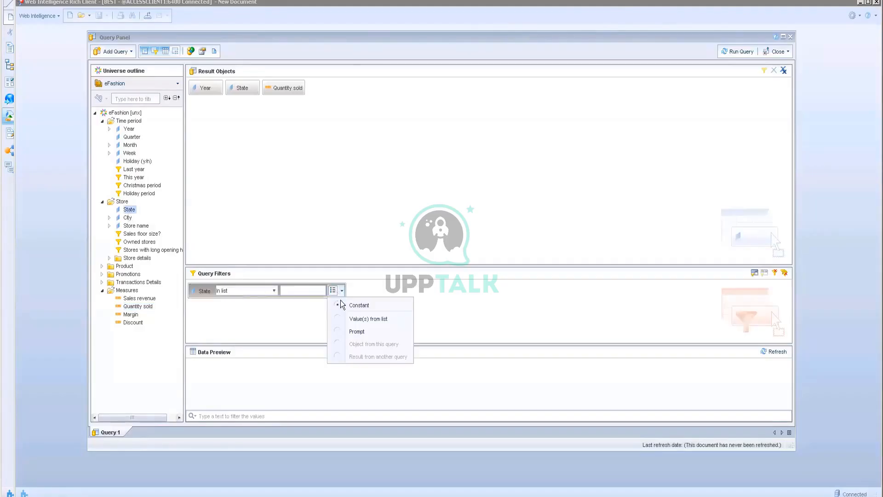
pyautogui.click(355, 319)
pyautogui.click(328, 191)
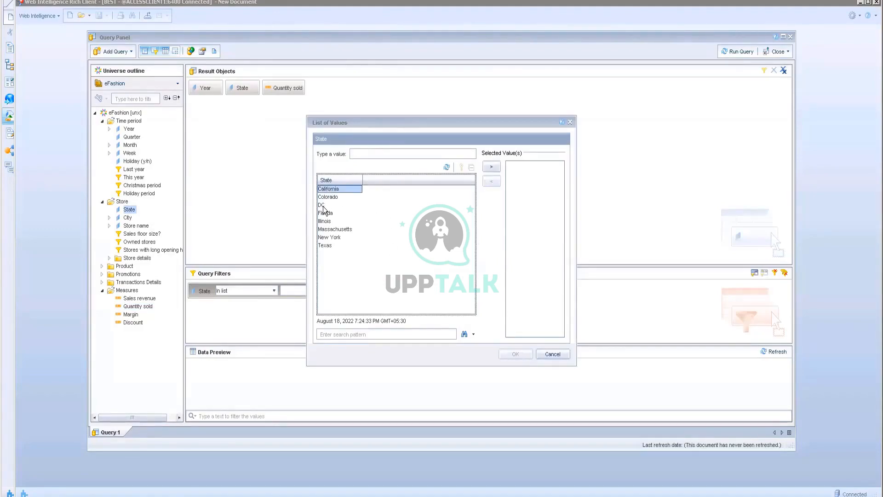
pyautogui.keyDown('shift'); pyautogui.click(326, 205); pyautogui.keyUp('shift')
pyautogui.click(490, 167)
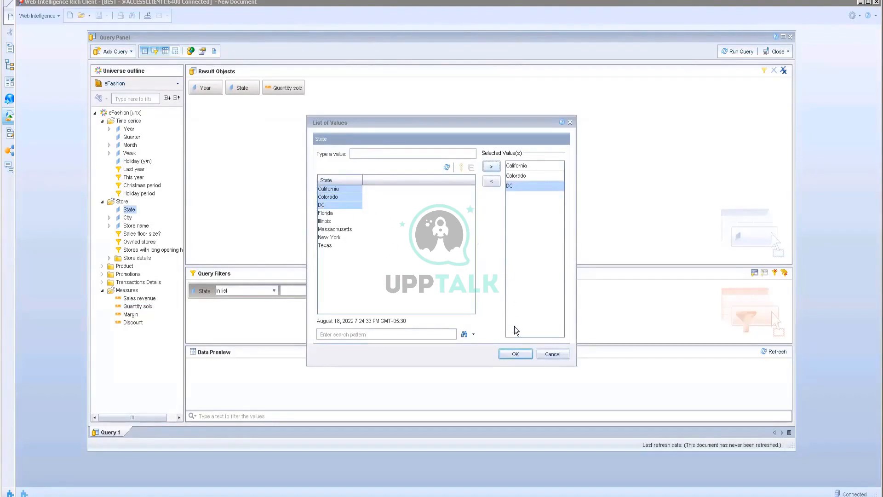
pyautogui.click(514, 354)
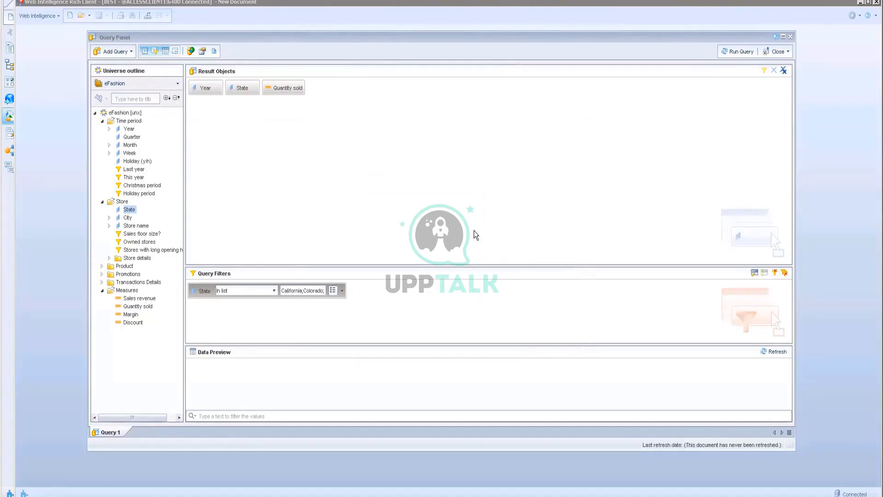
pyautogui.click(736, 52)
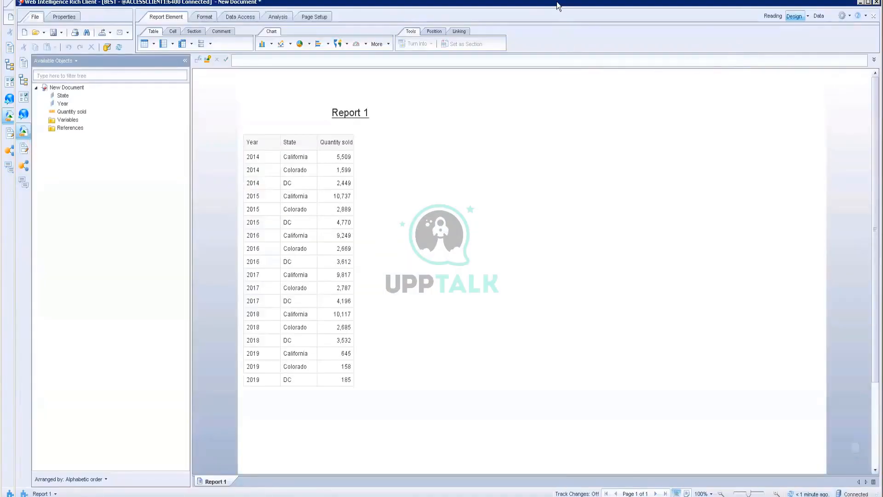
# Review the column chart formatting instructions and the sample charts in the Lab activity4 Word document
pyautogui.click(269, 180)
pyautogui.hotkey('alt', 'Tab')
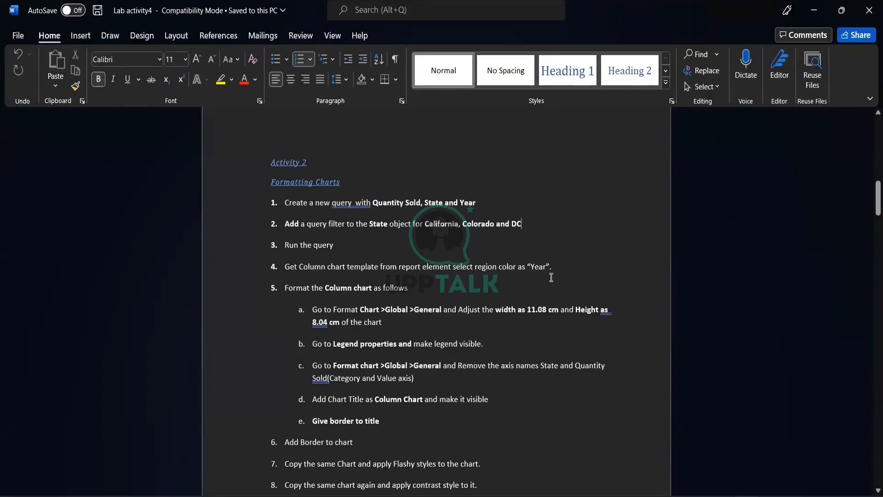
pyautogui.scroll(-10, 551, 277)
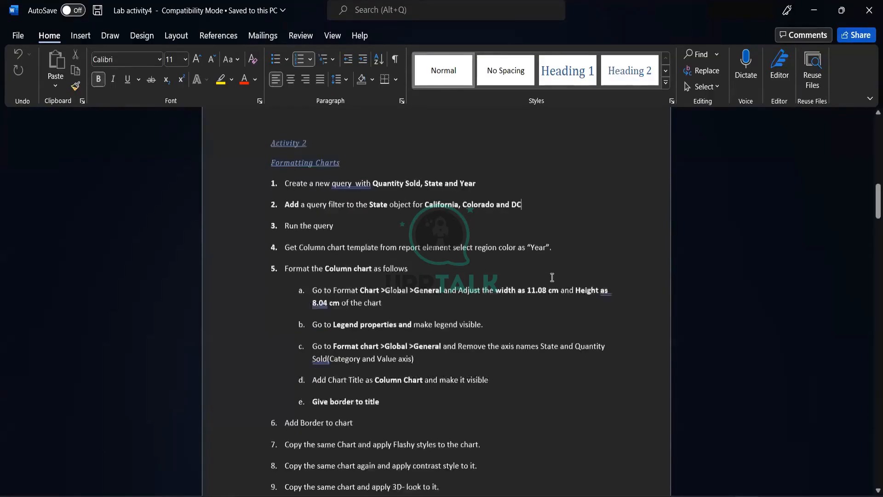
pyautogui.scroll(-1, 551, 277)
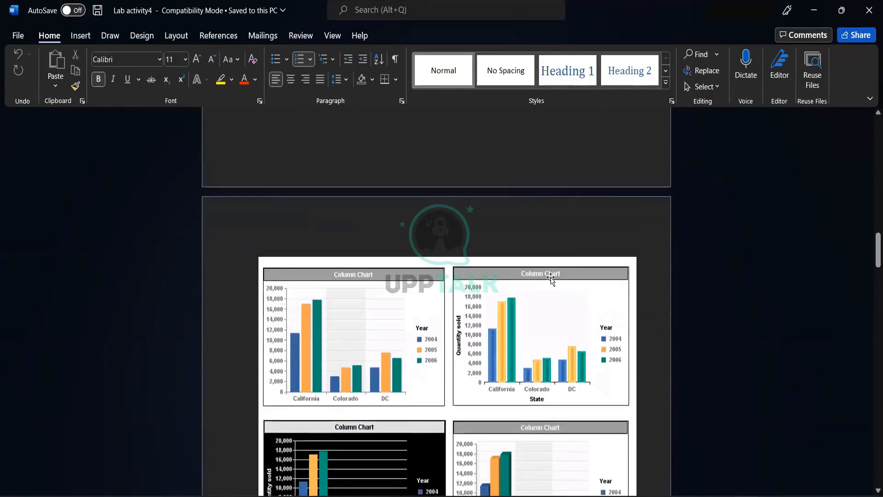
pyautogui.scroll(10, 552, 278)
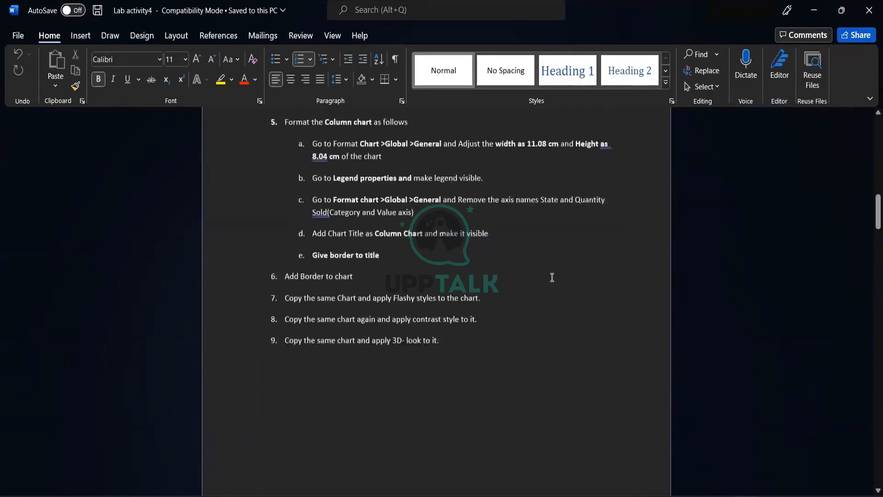
pyautogui.scroll(2, 552, 277)
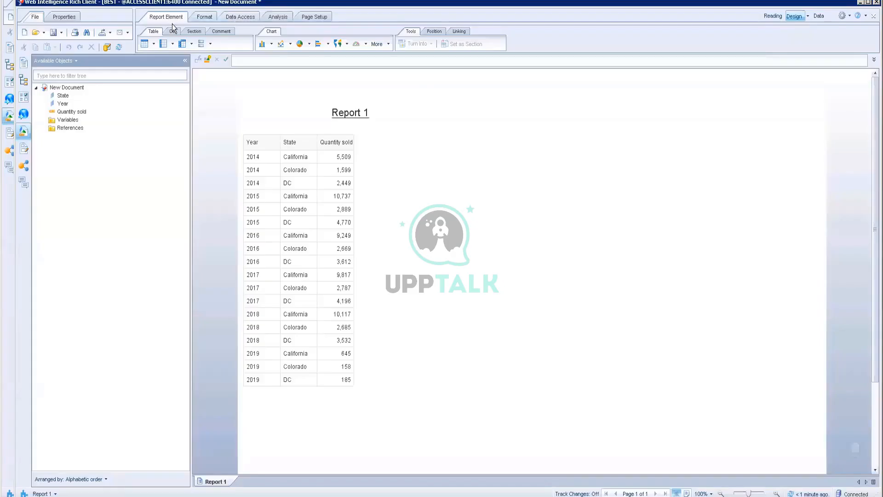
# Insert an empty Column chart in the Web Intelligence report and place it beside the table
pyautogui.click(271, 44)
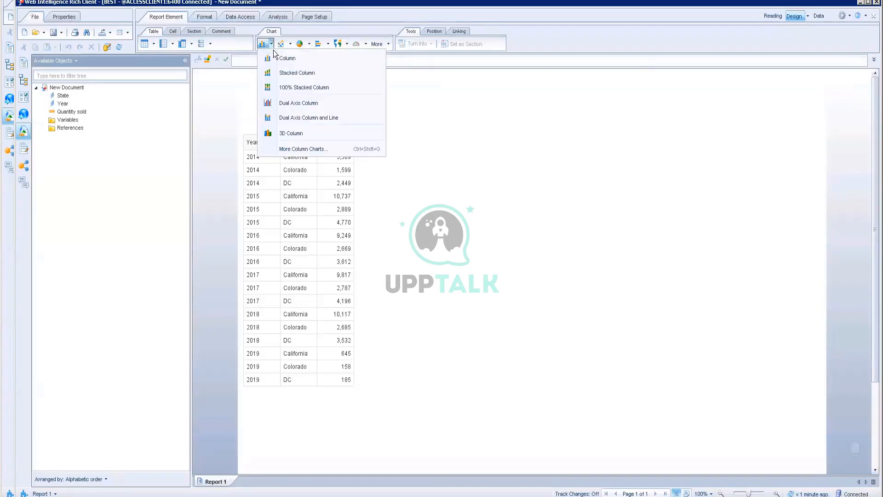
pyautogui.click(265, 208)
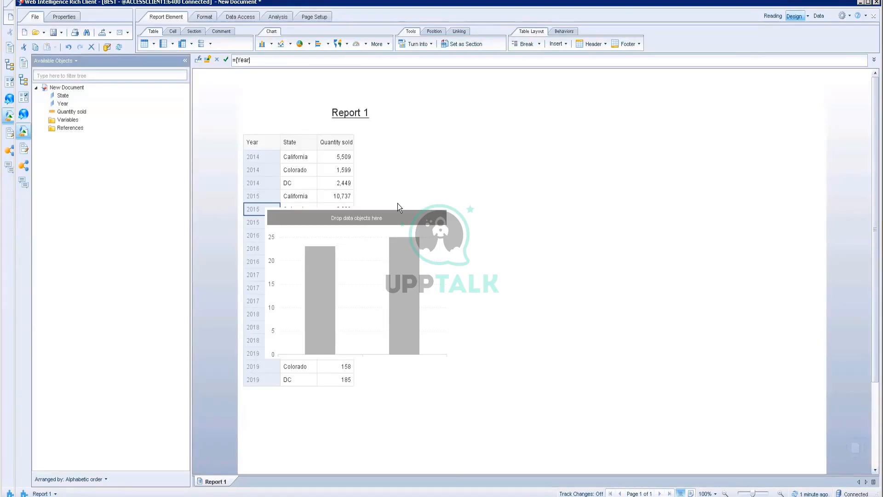
pyautogui.click(379, 230)
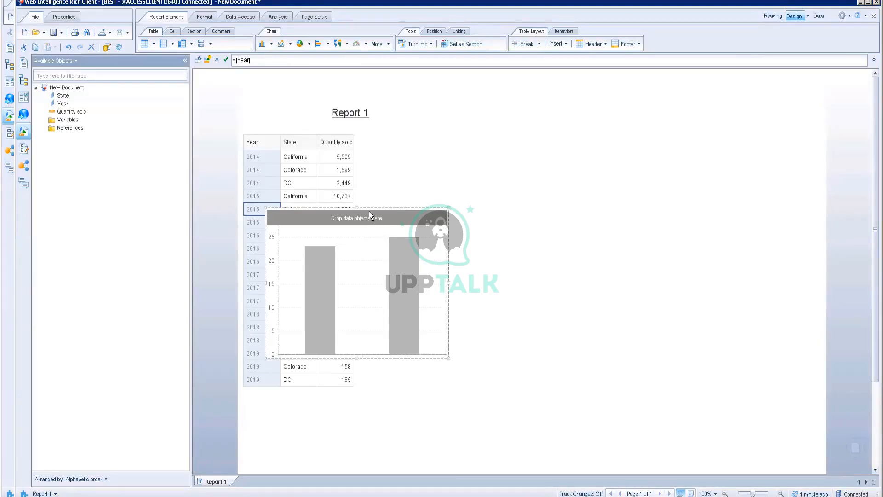
pyautogui.moveTo(366, 203); pyautogui.dragTo(500, 188)
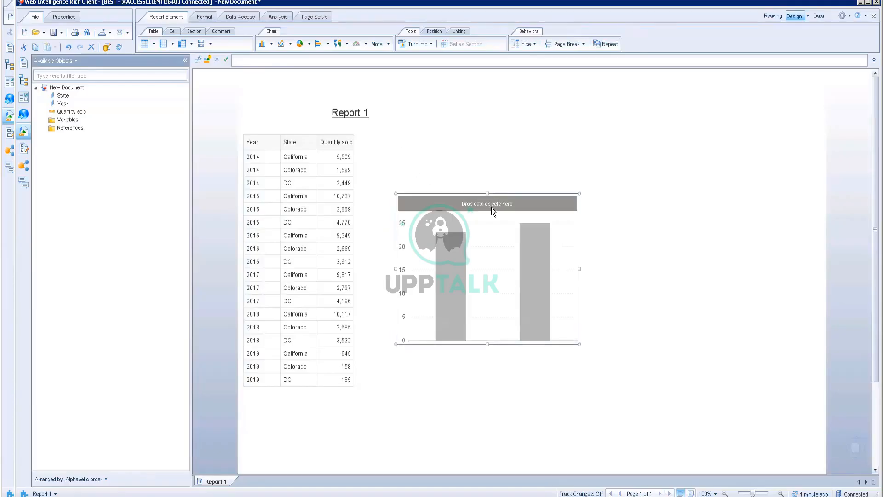
pyautogui.press('Delete')
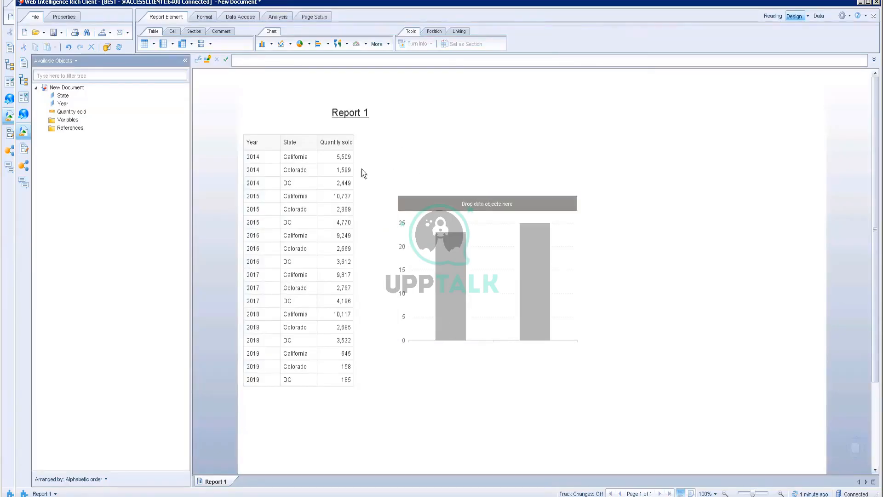
# Turn the Year, State and Quantity sold table into a Column Chart and move it slightly right on the report
pyautogui.click(335, 137)
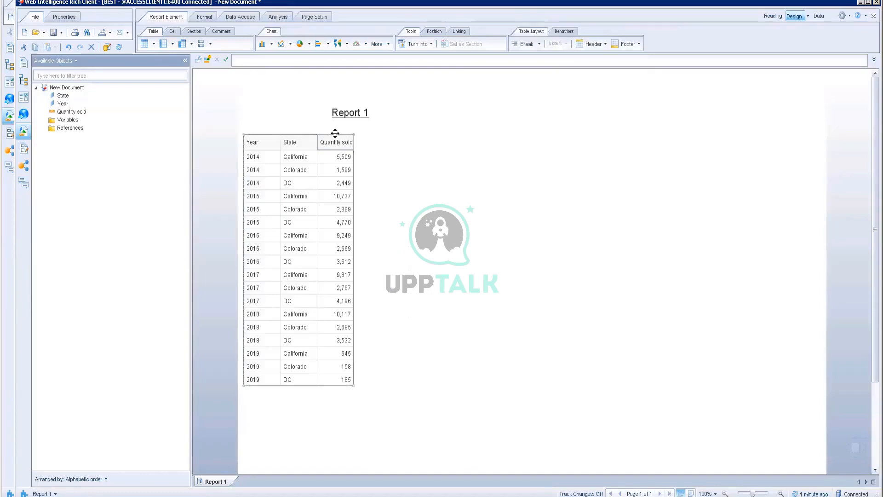
pyautogui.rightClick(335, 134)
pyautogui.moveTo(370, 219)
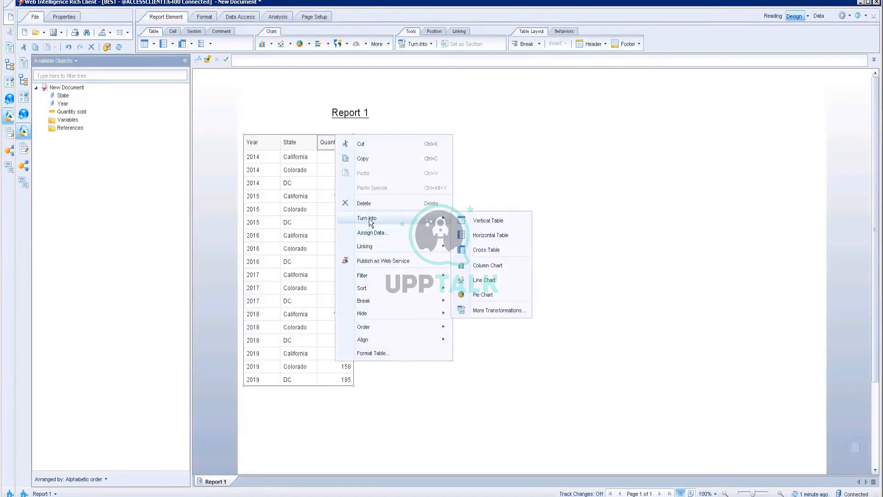
pyautogui.click(487, 266)
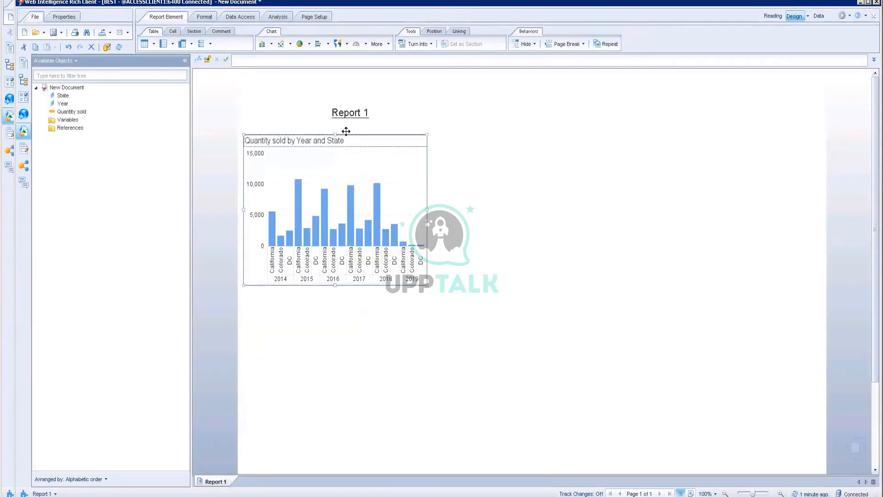
pyautogui.moveTo(423, 138); pyautogui.dragTo(466, 140)
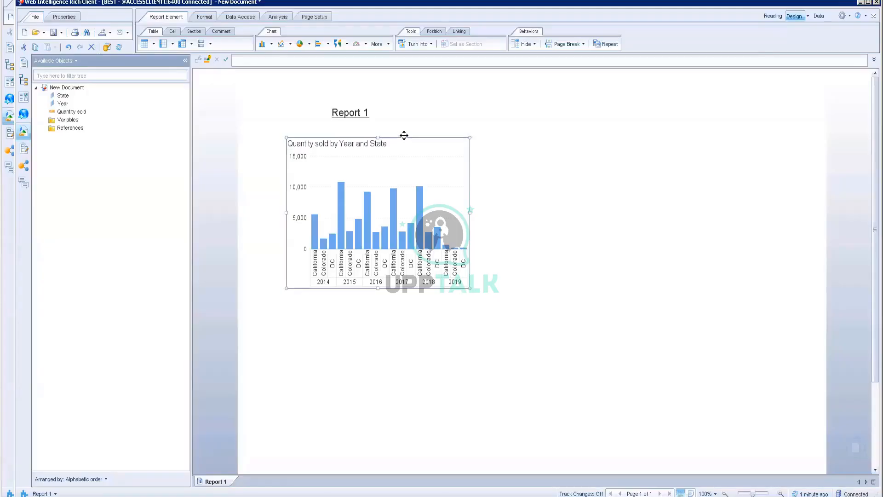
# Assign Year as the chart's region color and remove Year from the category axis, keeping State there
pyautogui.rightClick(404, 135)
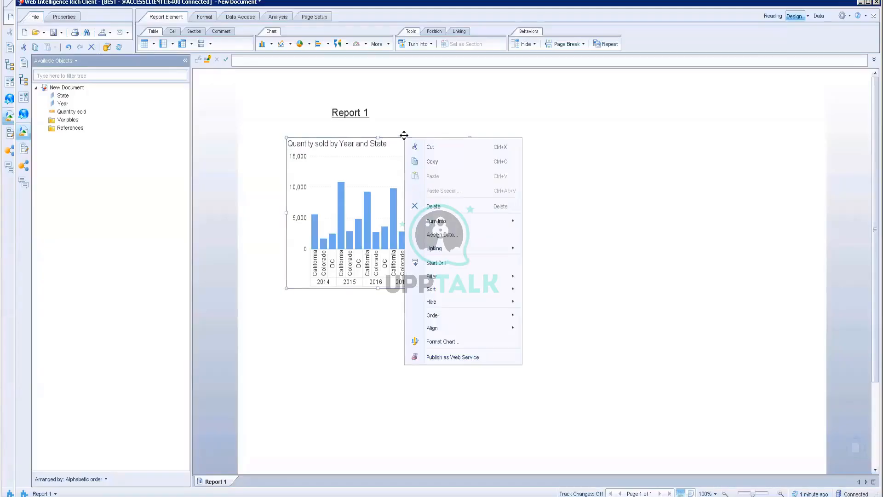
pyautogui.click(438, 235)
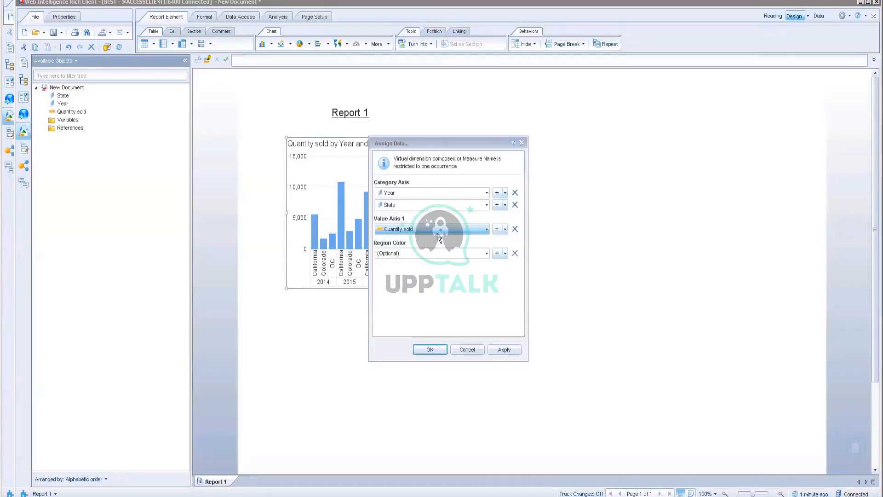
pyautogui.click(488, 254)
pyautogui.click(410, 275)
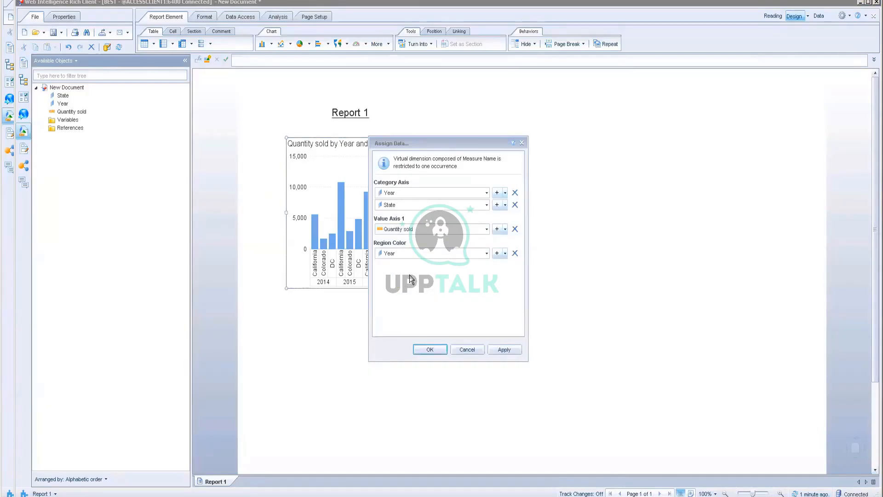
pyautogui.click(514, 192)
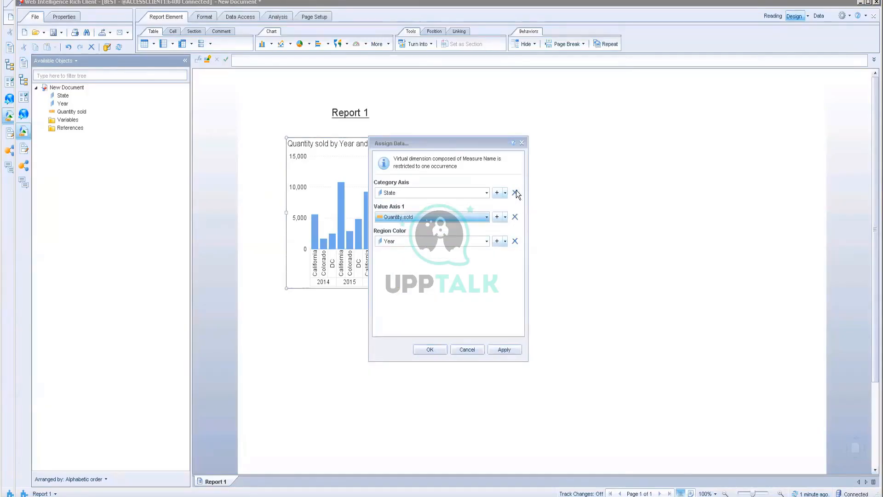
pyautogui.click(434, 348)
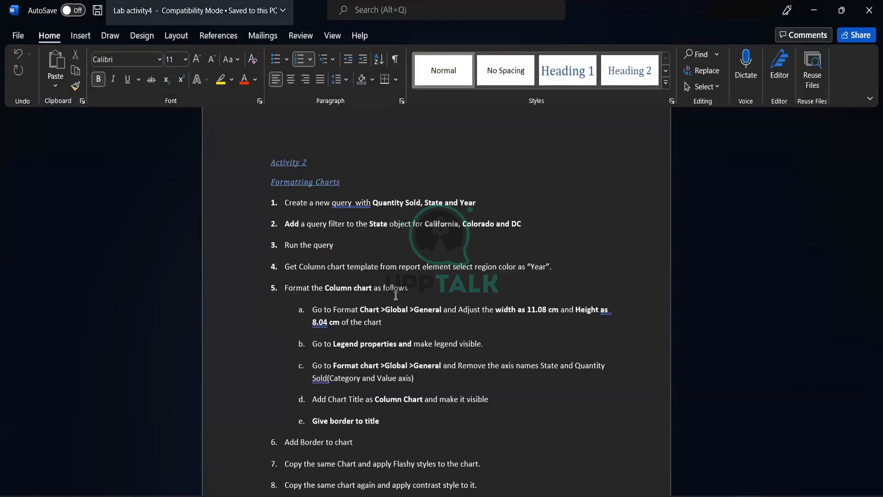
# Set the column chart's width to 11.8 cm and its height to 8.4 cm in the chart format, and apply the size
pyautogui.scroll(-1, 396, 295)
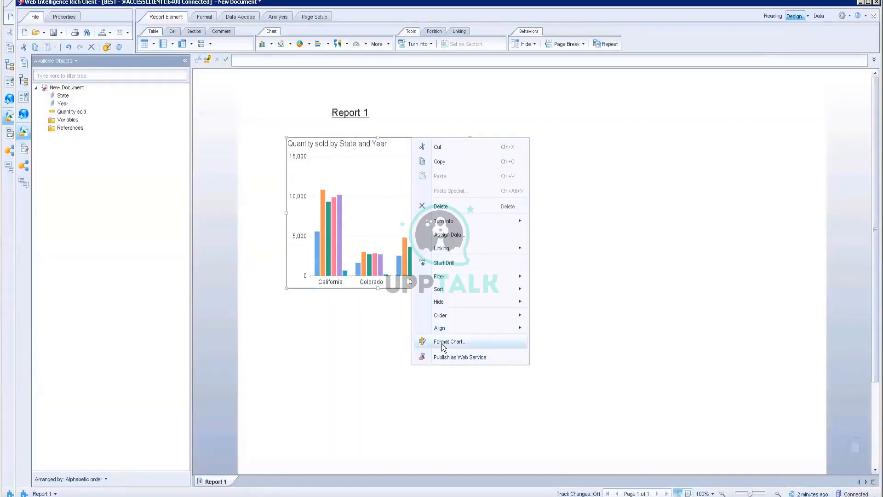
pyautogui.click(442, 343)
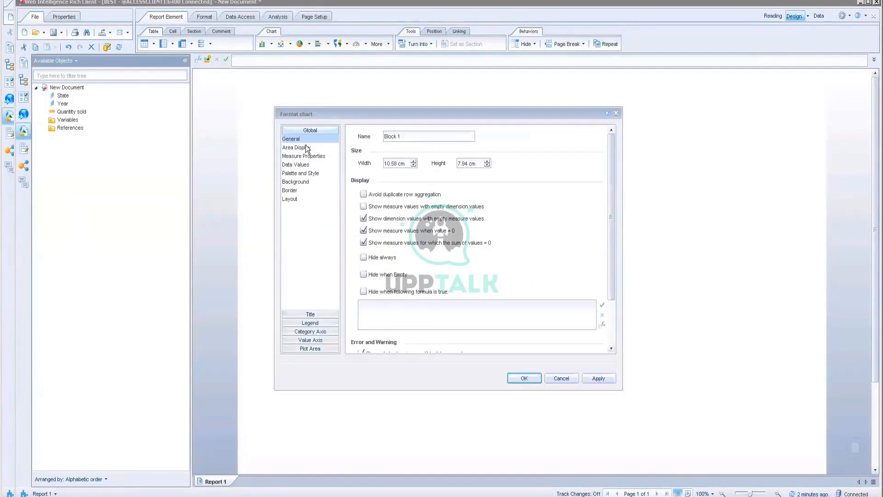
pyautogui.click(399, 164)
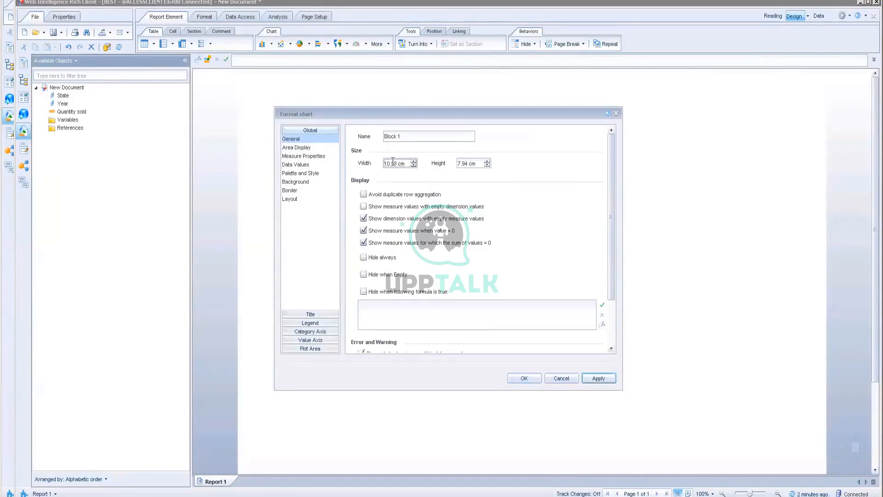
pyautogui.press('Delete')
pyautogui.press('Delete')
pyautogui.press('Delete')
pyautogui.press('Delete')
pyautogui.write('11.')
pyautogui.click(468, 164)
pyautogui.press('BackSpace')
pyautogui.press('BackSpace')
pyautogui.write('8.4')
pyautogui.click(560, 2)
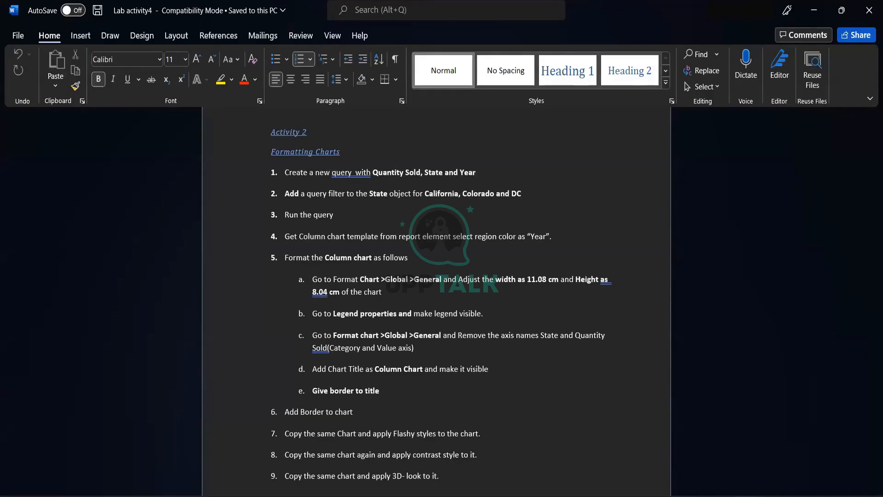
pyautogui.hotkey('alt', 'Tab')
pyautogui.click(589, 381)
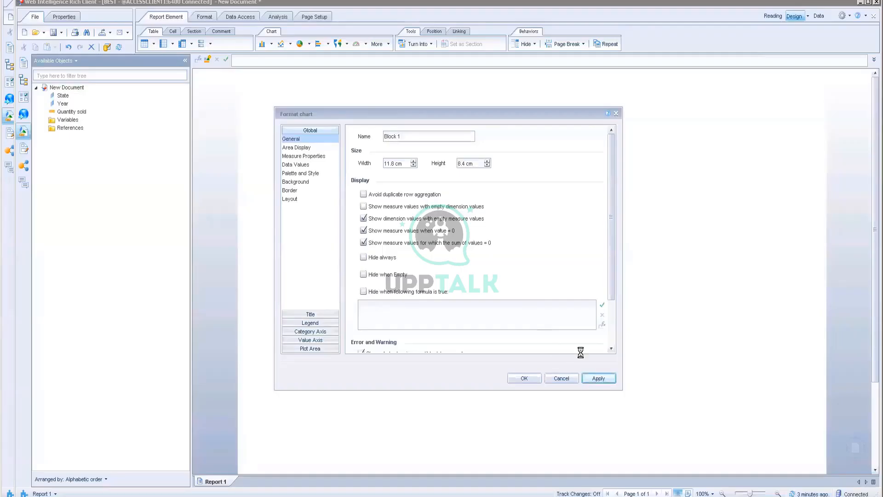
# Examine the chart's legend design and general display options against the lab instructions on legend visibility and axis names
pyautogui.click(310, 323)
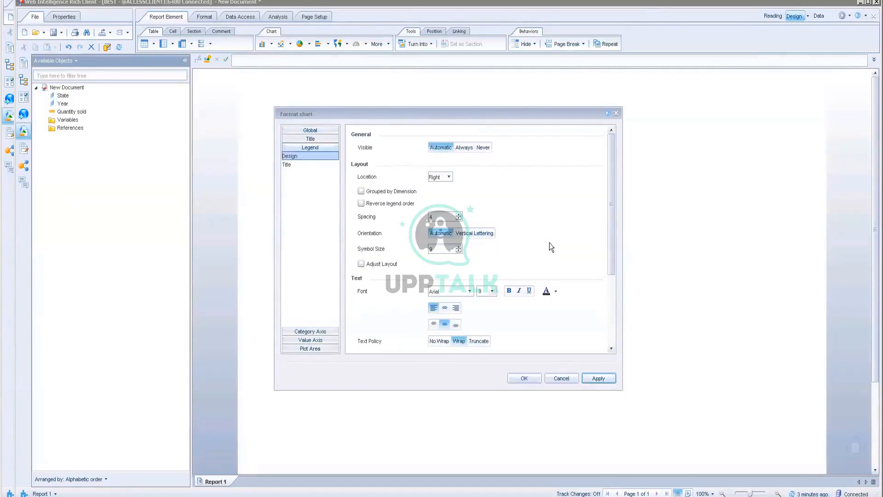
pyautogui.scroll(-5, 550, 243)
pyautogui.scroll(-3, 550, 244)
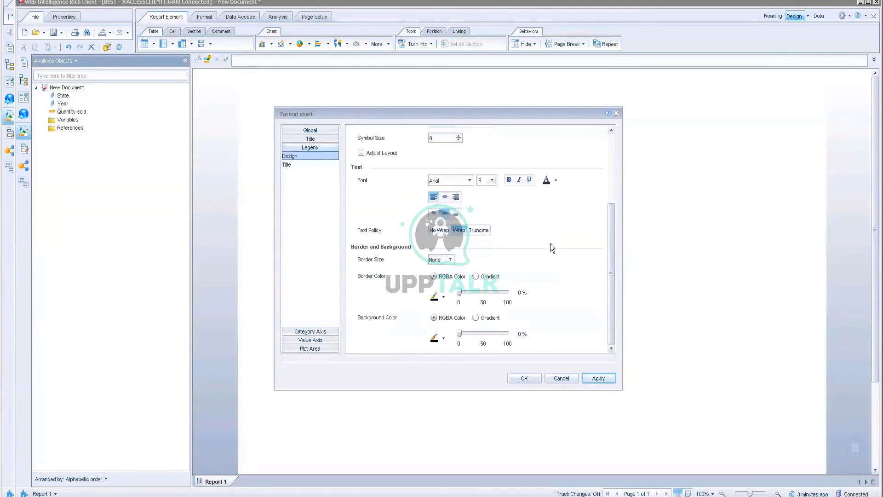
pyautogui.scroll(8, 550, 244)
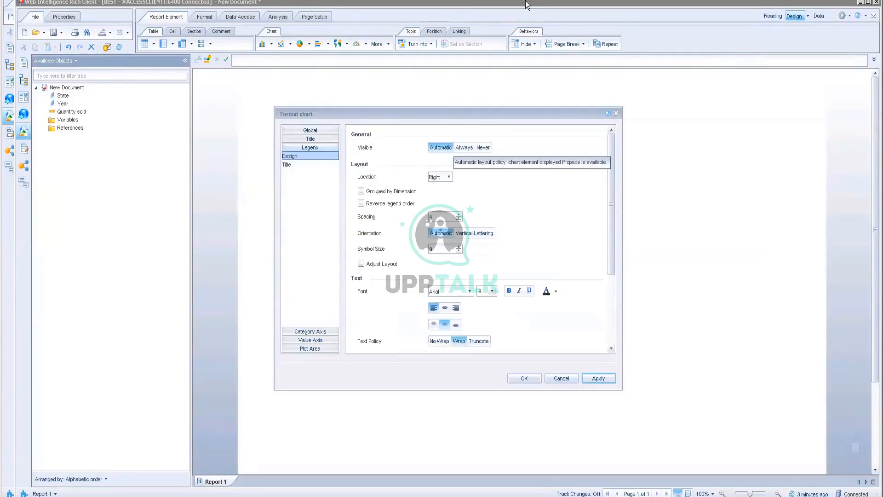
pyautogui.hotkey('alt', 'Tab')
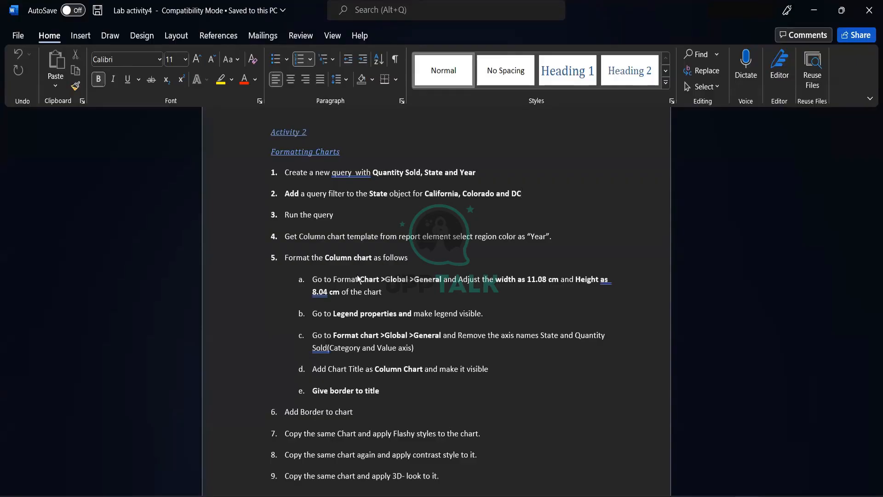
pyautogui.hotkey('alt', 'Tab')
pyautogui.click(310, 130)
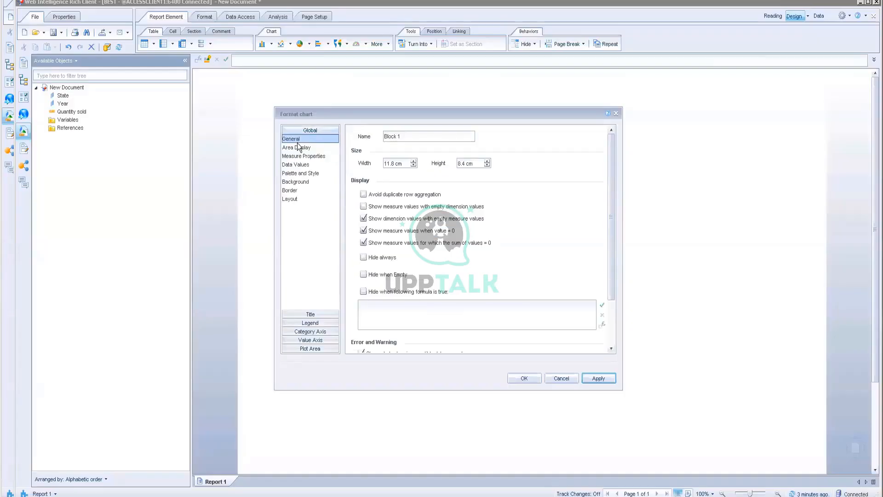
pyautogui.scroll(-3, 521, 253)
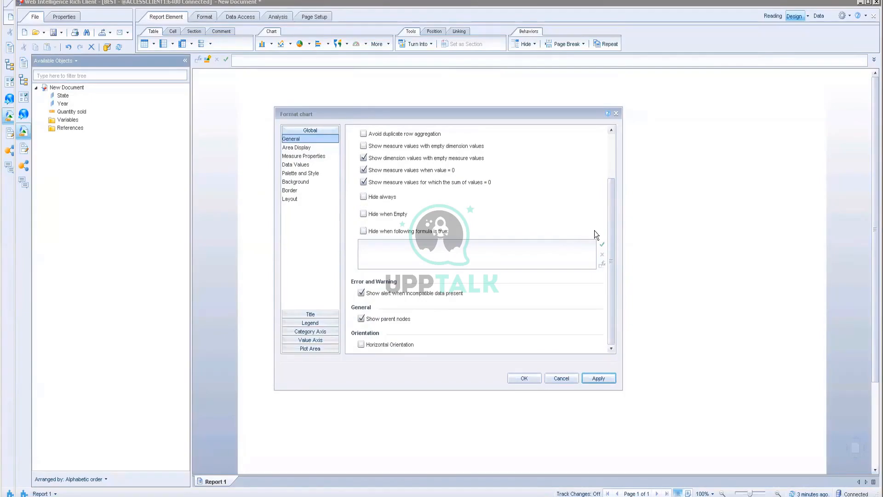
pyautogui.moveTo(611, 233); pyautogui.dragTo(604, 169)
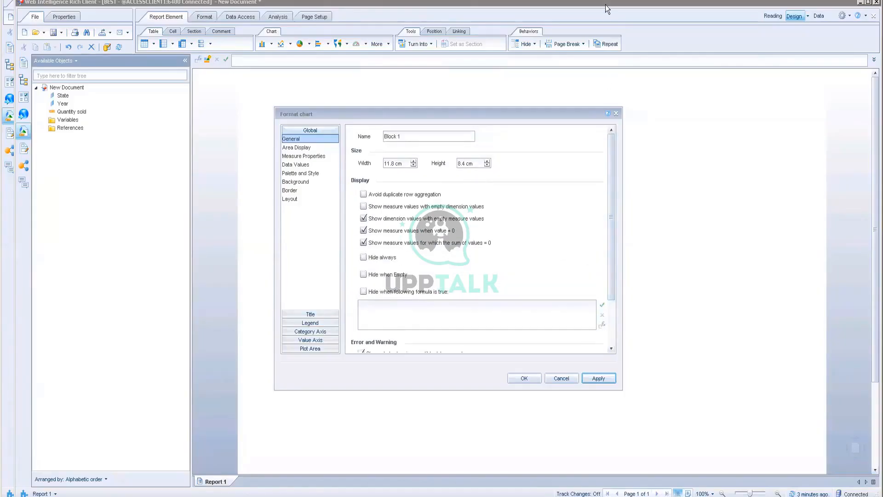
# Reread the axis name instruction and examine the category axis design settings for a matching option
pyautogui.hotkey('alt', 'Tab')
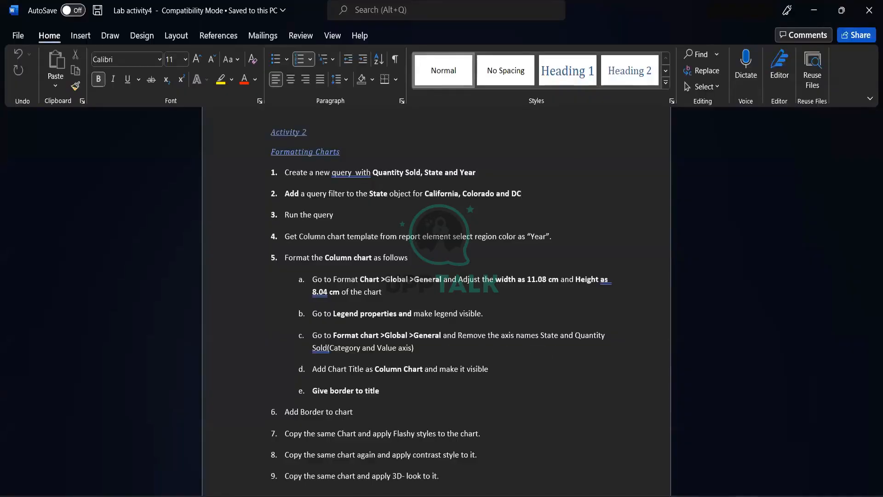
pyautogui.hotkey('alt', 'Tab')
pyautogui.click(314, 331)
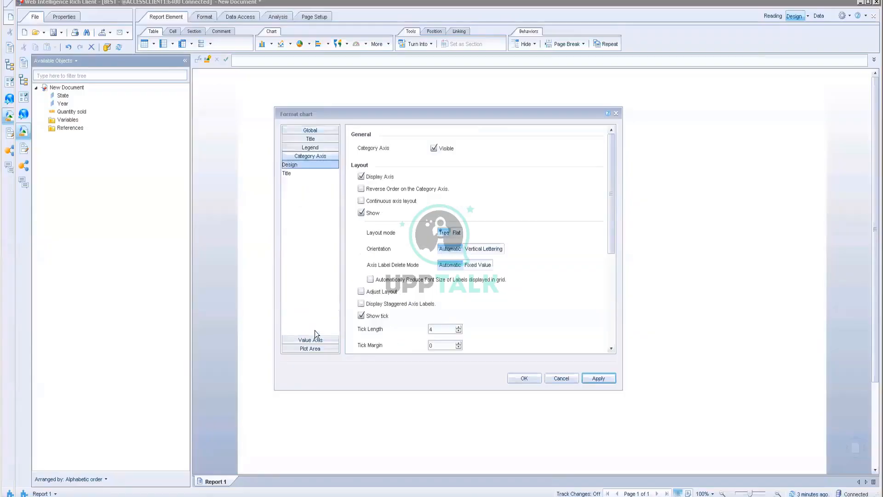
pyautogui.click(384, 179)
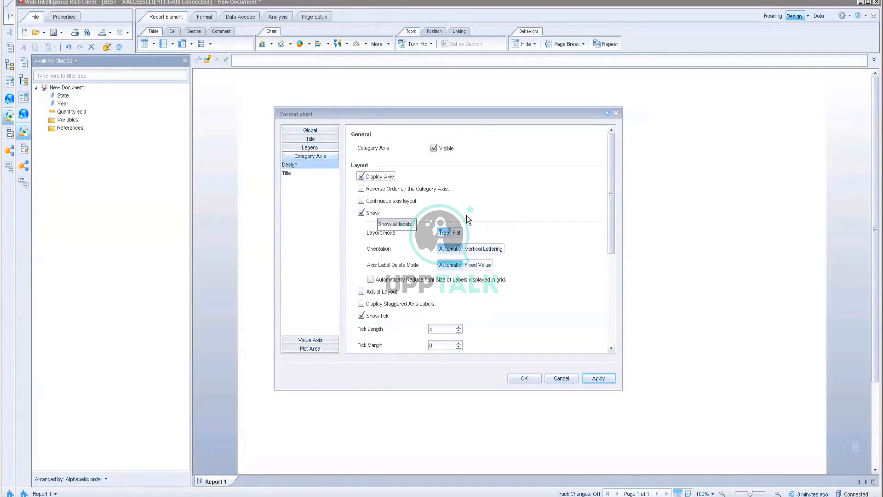
pyautogui.scroll(-3, 492, 274)
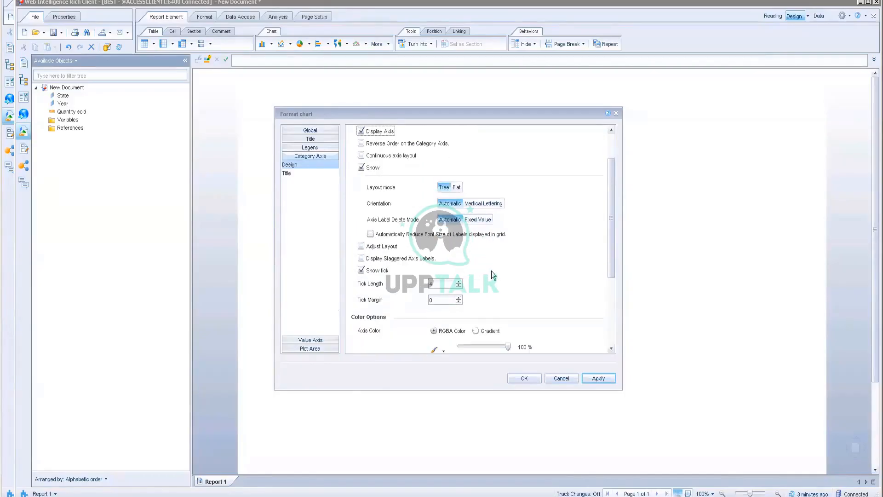
pyautogui.scroll(-5, 491, 272)
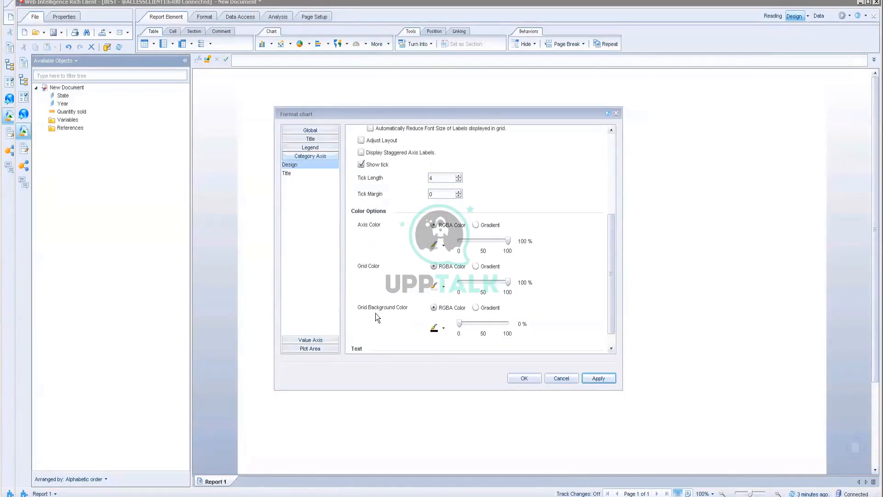
pyautogui.click(321, 341)
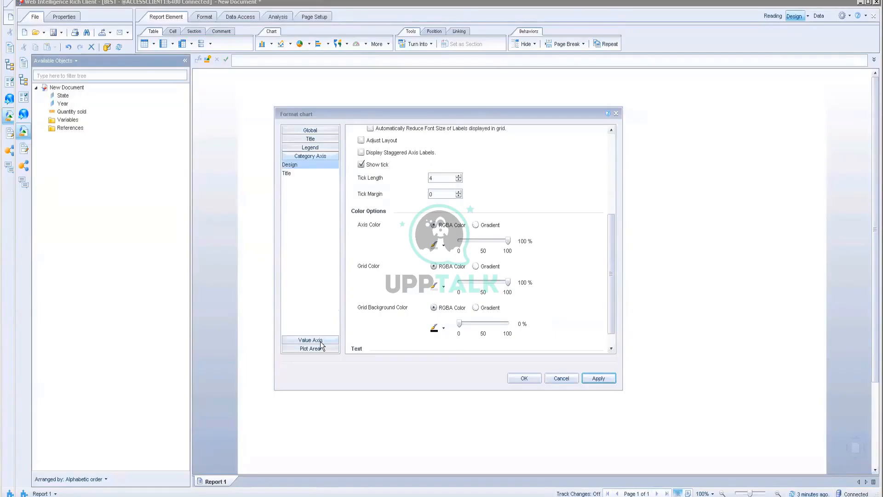
# Reread the chart title instruction in the Word document and examine the title design settings in the chart format
pyautogui.click(565, 10)
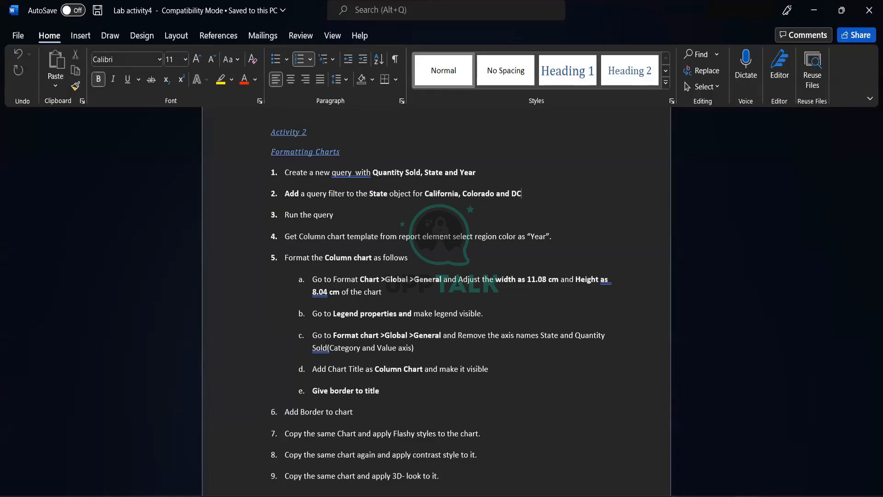
pyautogui.hotkey('alt', 'Tab')
pyautogui.click(304, 138)
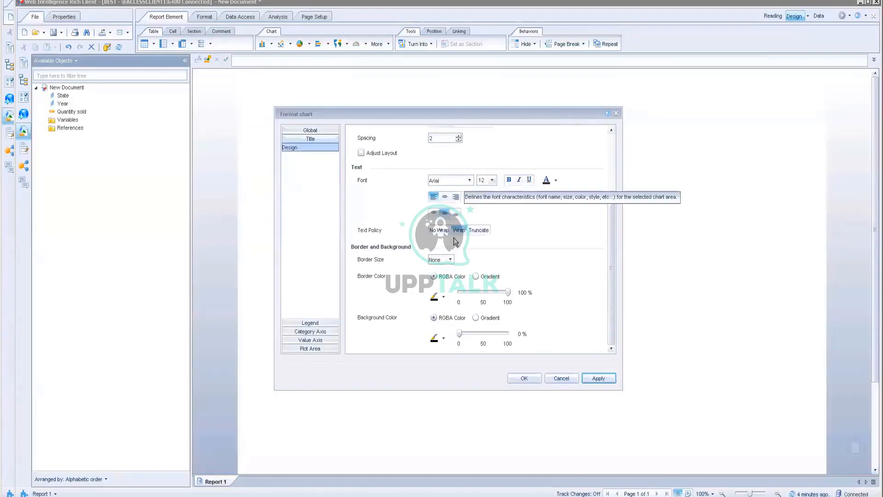
pyautogui.scroll(3, 454, 237)
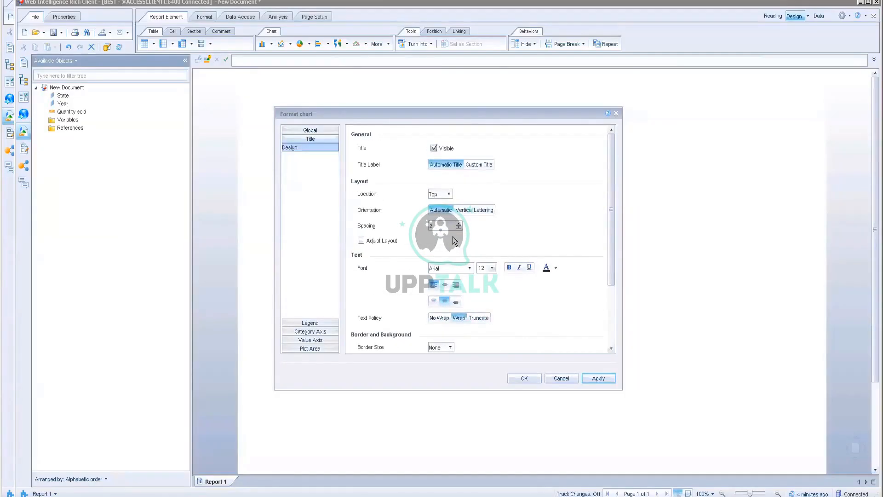
pyautogui.scroll(-1, 484, 258)
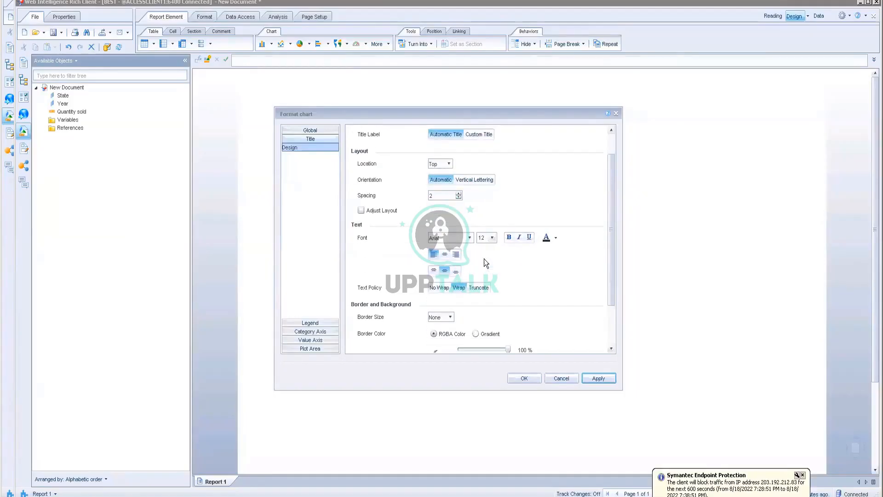
pyautogui.scroll(-2, 566, 270)
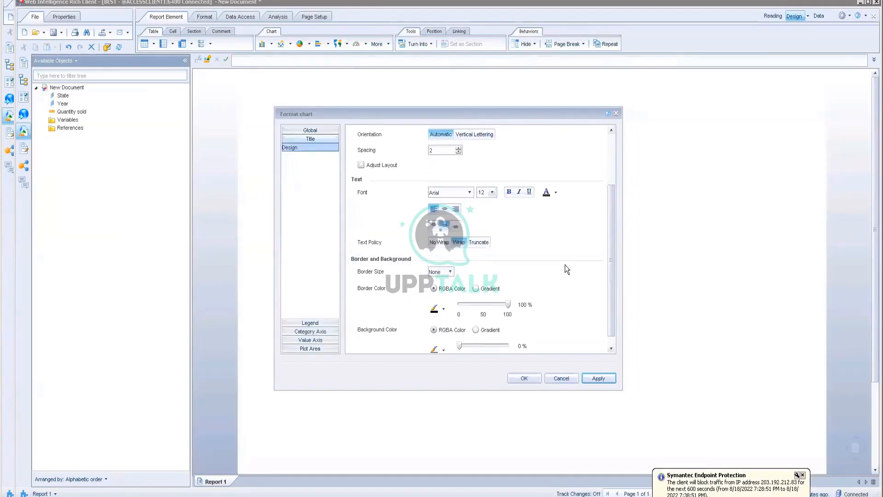
pyautogui.scroll(-1, 567, 269)
pyautogui.scroll(5, 566, 270)
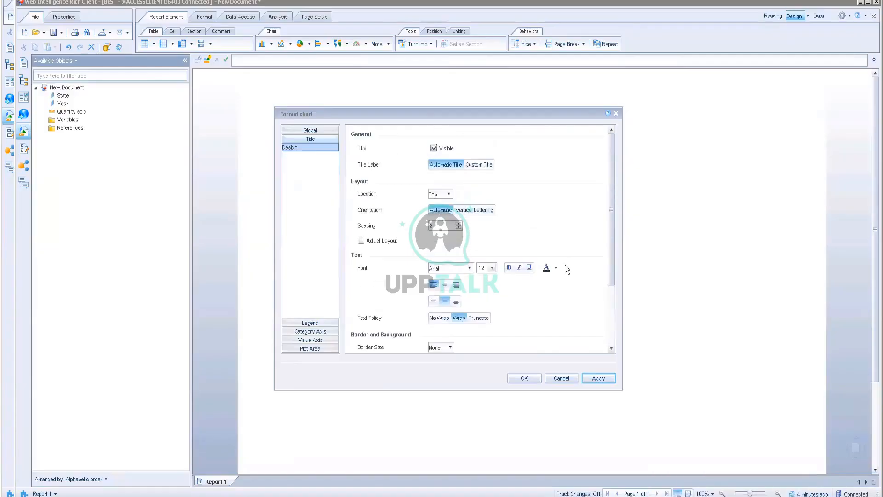
# Give the chart a custom title with the formula ="Column Chart", validate it, and apply the change
pyautogui.click(479, 165)
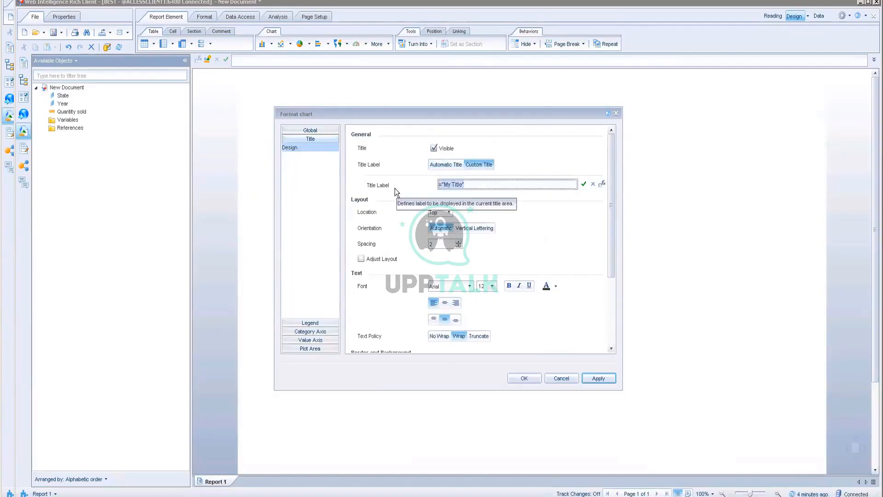
pyautogui.write('Comu')
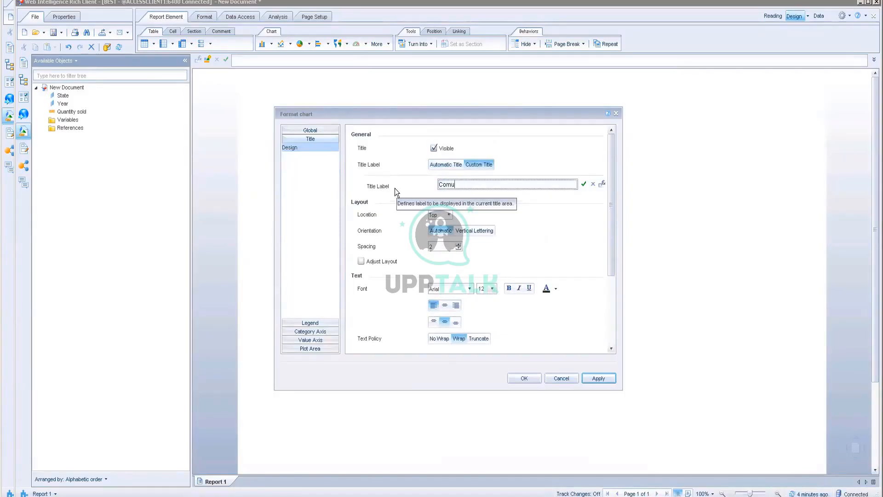
pyautogui.press('BackSpace')
pyautogui.press('BackSpace')
pyautogui.write('="Co')
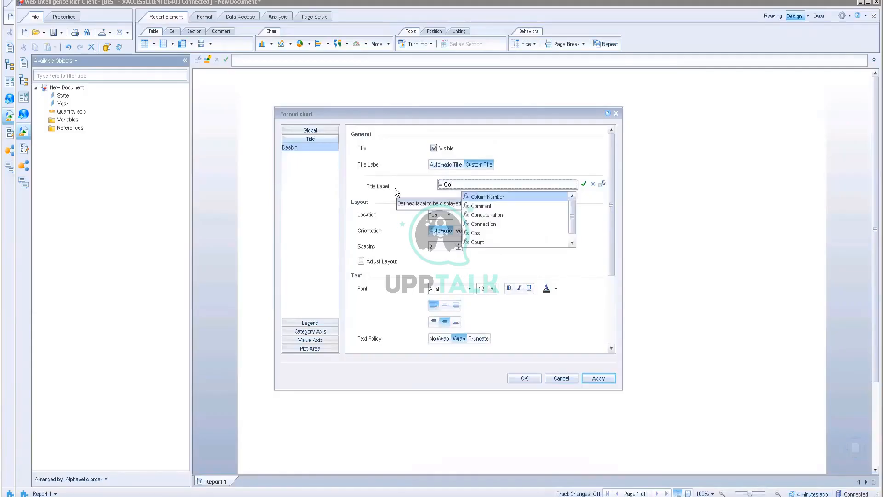
pyautogui.write('lumn')
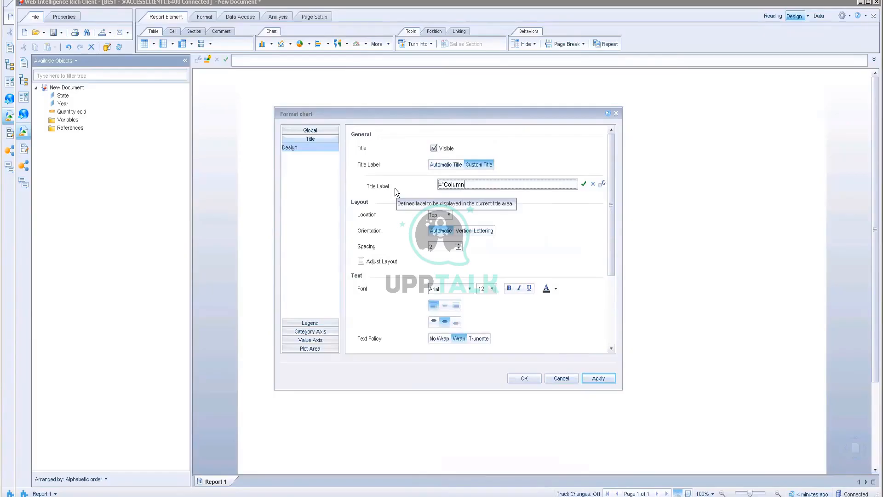
pyautogui.write(' Chart"')
pyautogui.click(582, 184)
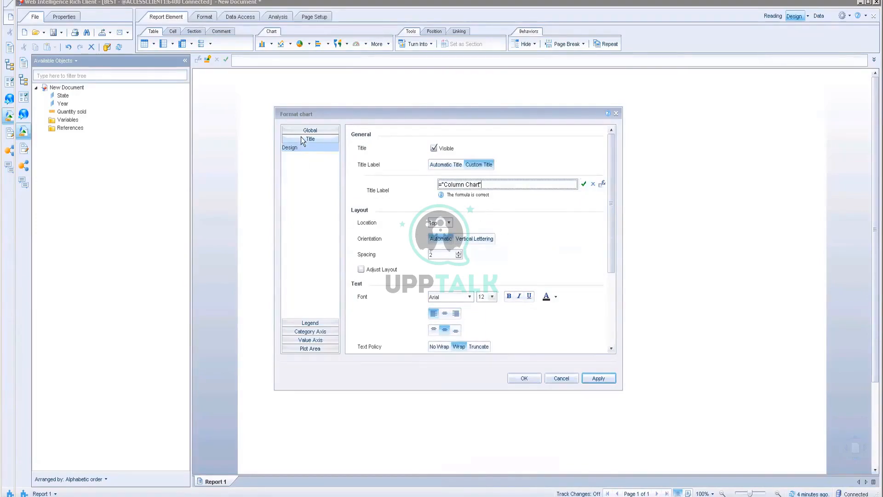
pyautogui.click(599, 378)
# Move the Format chart dialog off the chart, then center the chart title horizontally and apply the alignment
pyautogui.click(309, 323)
pyautogui.click(309, 330)
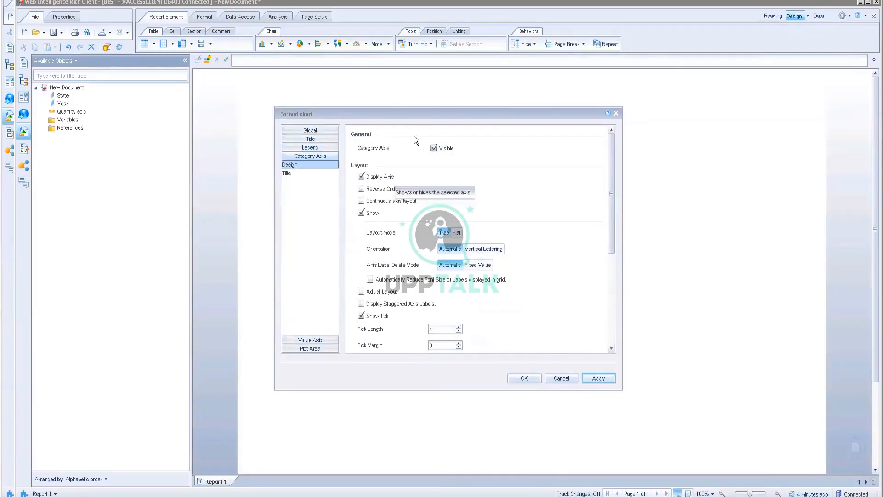
pyautogui.moveTo(419, 113); pyautogui.dragTo(588, 112)
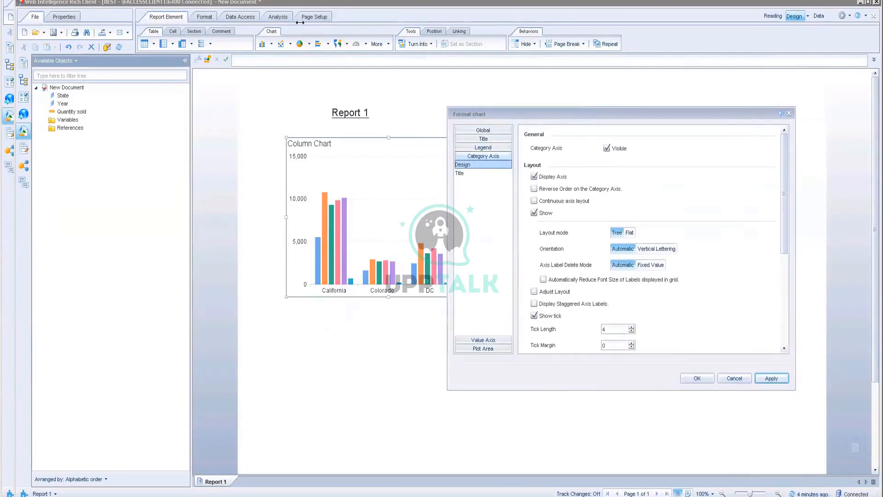
pyautogui.click(482, 140)
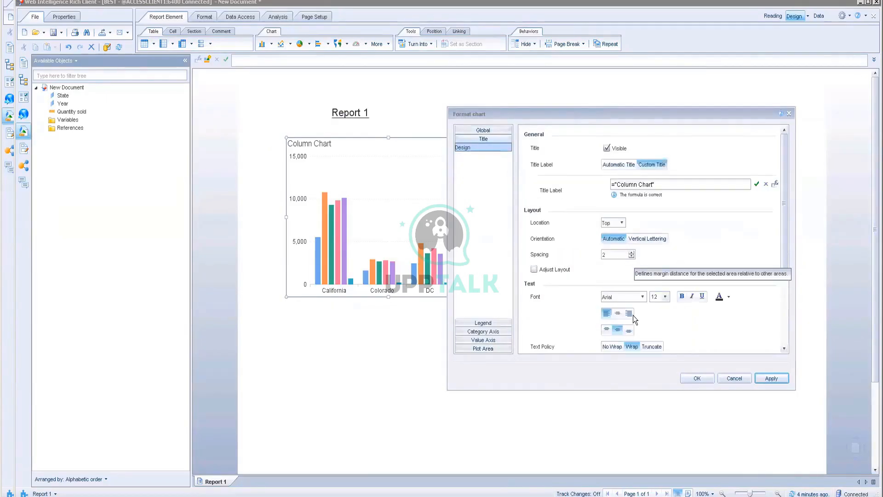
pyautogui.click(618, 314)
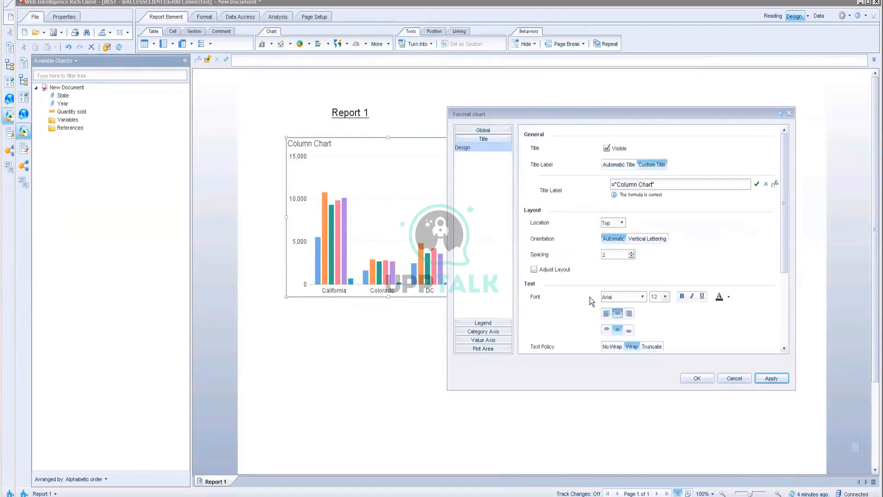
pyautogui.click(765, 379)
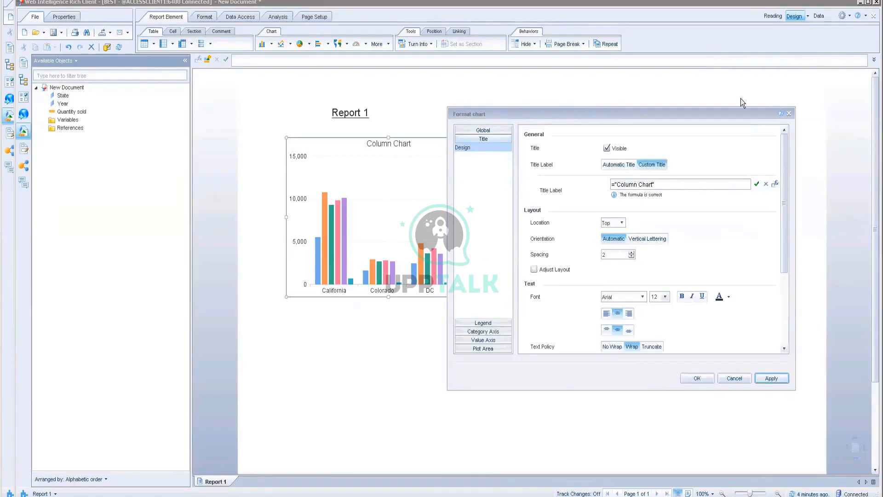
# Review the remaining Word instructions on the title border, chart border and styled chart copies
pyautogui.click(653, 4)
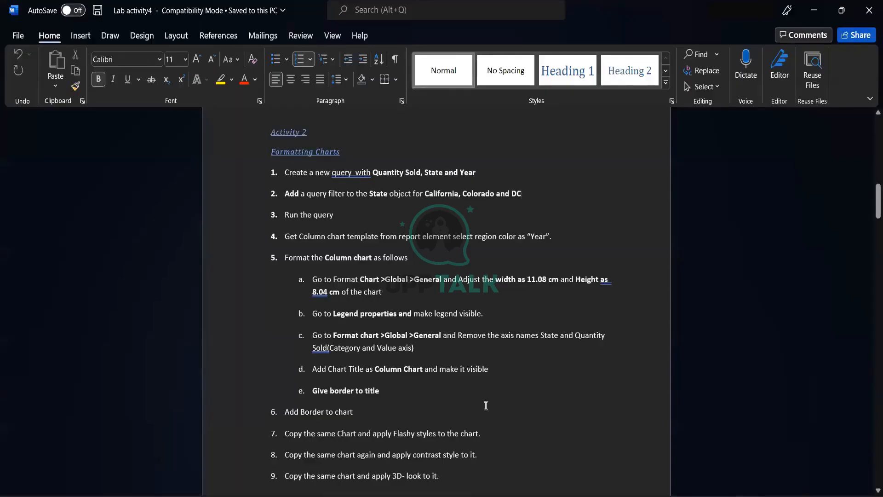
pyautogui.scroll(-1, 485, 405)
pyautogui.scroll(-1, 486, 405)
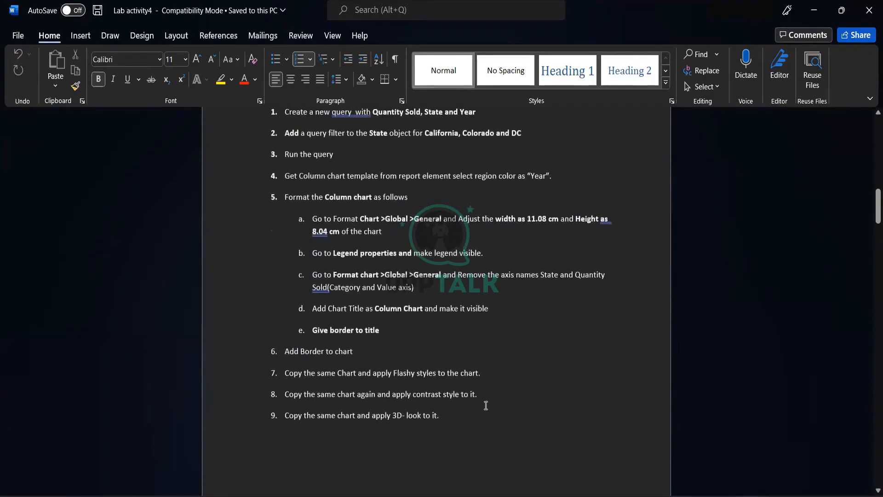
pyautogui.scroll(-1, 486, 405)
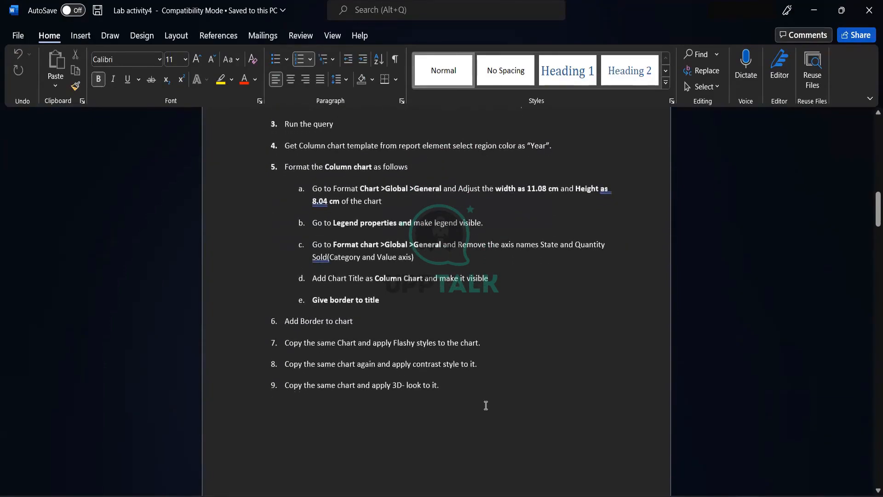
pyautogui.scroll(-1, 486, 405)
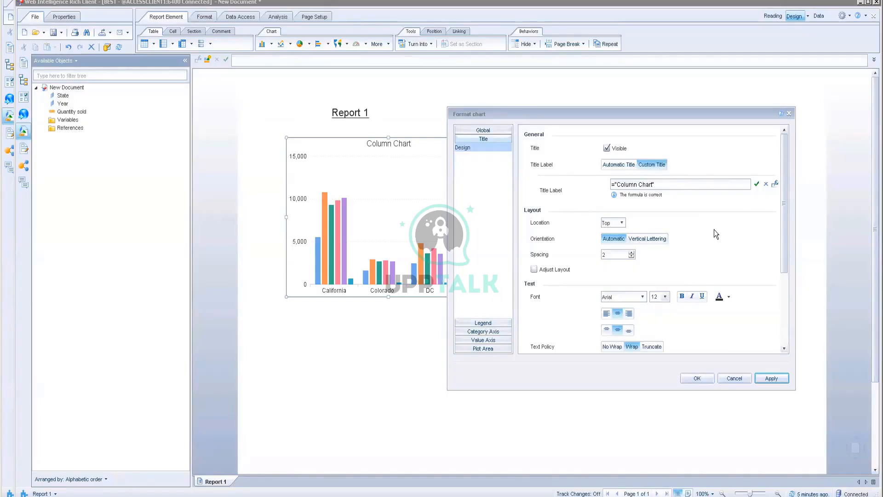
# Add a thin plain border around all sides of the column chart and close the chart format
pyautogui.scroll(-3, 715, 233)
pyautogui.click(483, 131)
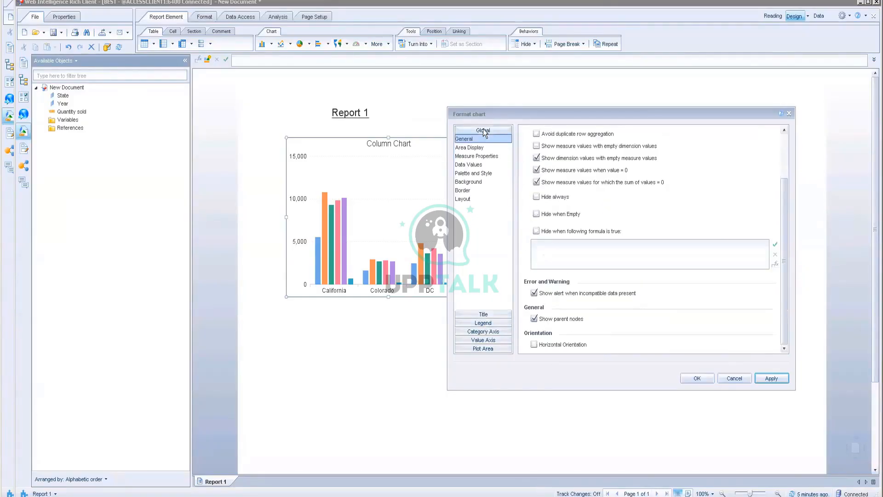
pyautogui.click(470, 197)
pyautogui.click(466, 191)
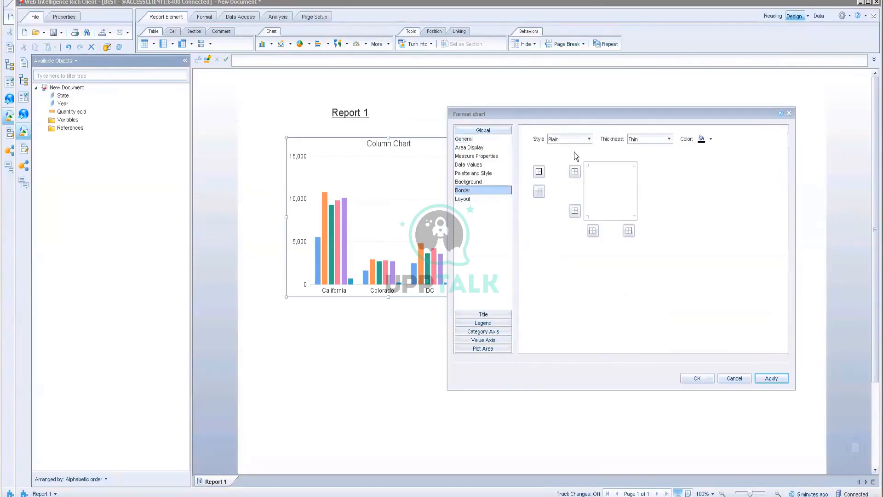
pyautogui.click(577, 140)
pyautogui.click(553, 188)
pyautogui.click(539, 172)
pyautogui.click(774, 378)
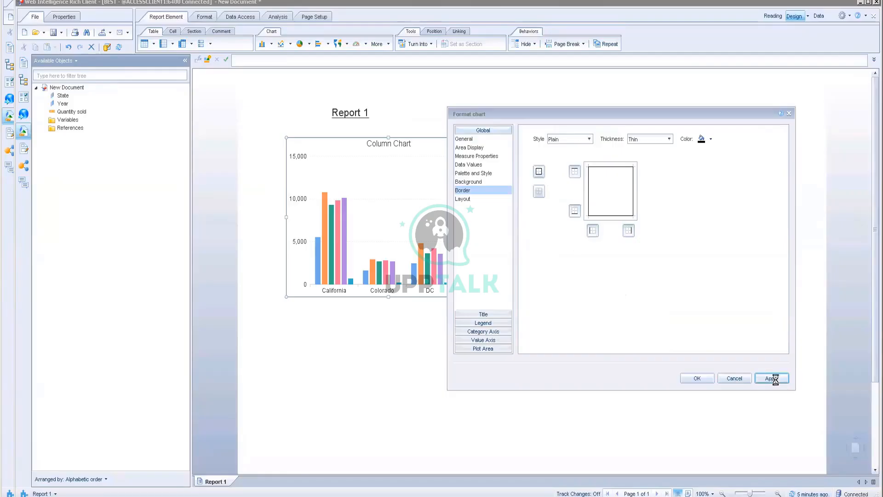
pyautogui.click(697, 378)
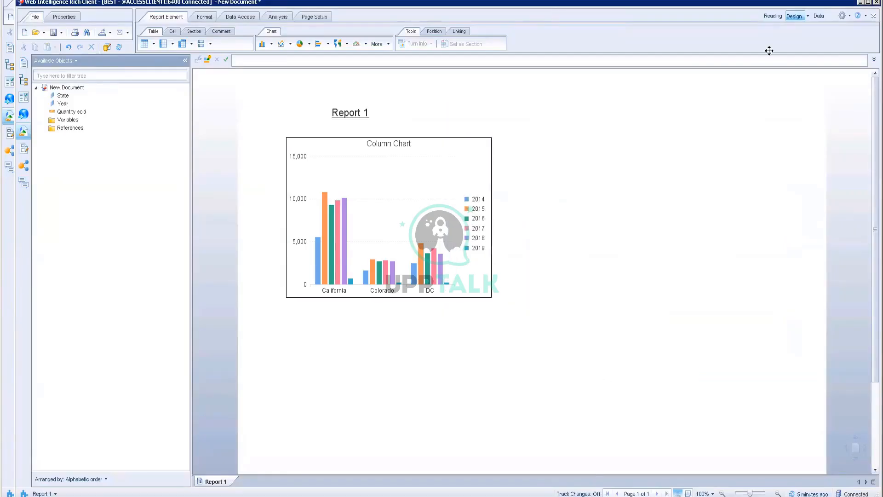
# Copy the bordered column chart and paste the copy in the empty report area to the right of the original
pyautogui.rightClick(431, 137)
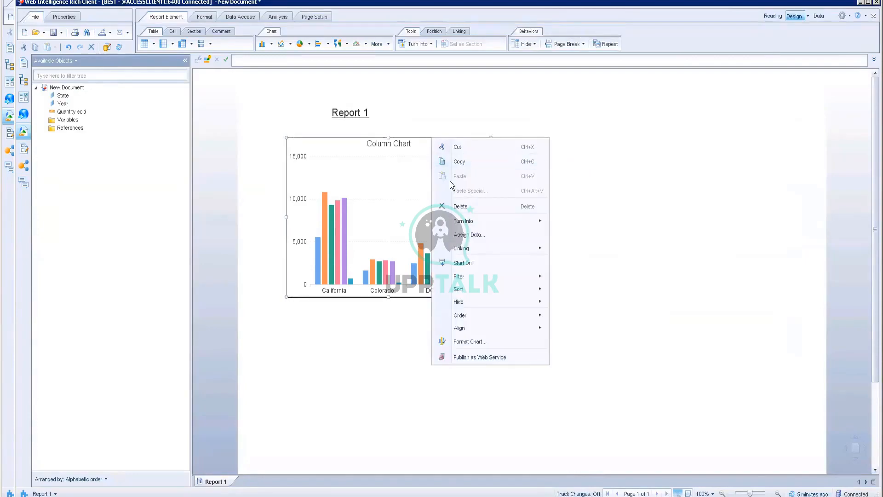
pyautogui.click(598, 176)
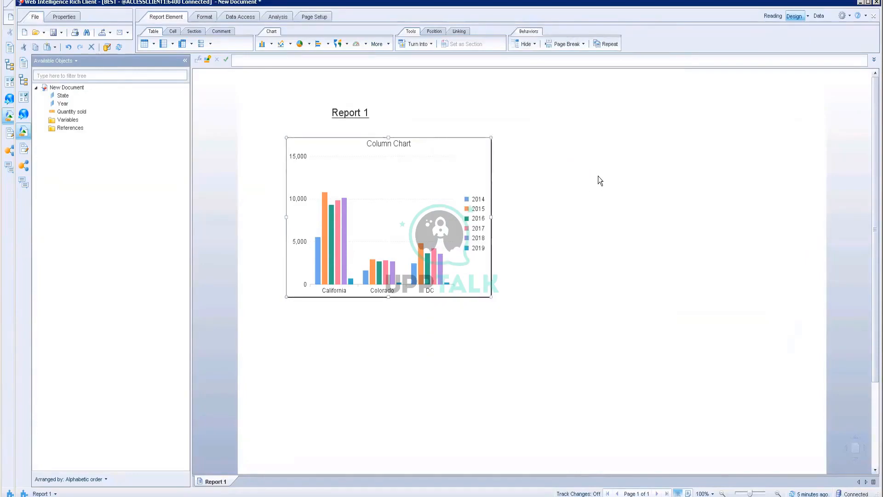
pyautogui.rightClick(598, 176)
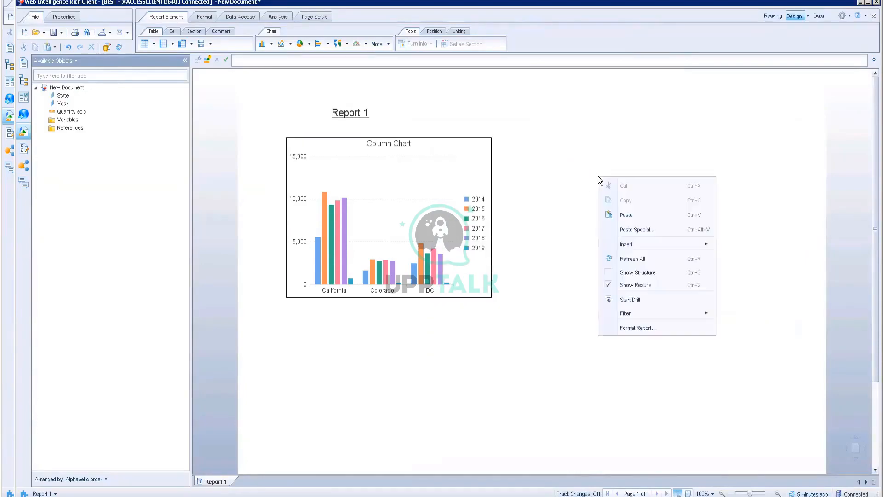
pyautogui.click(628, 215)
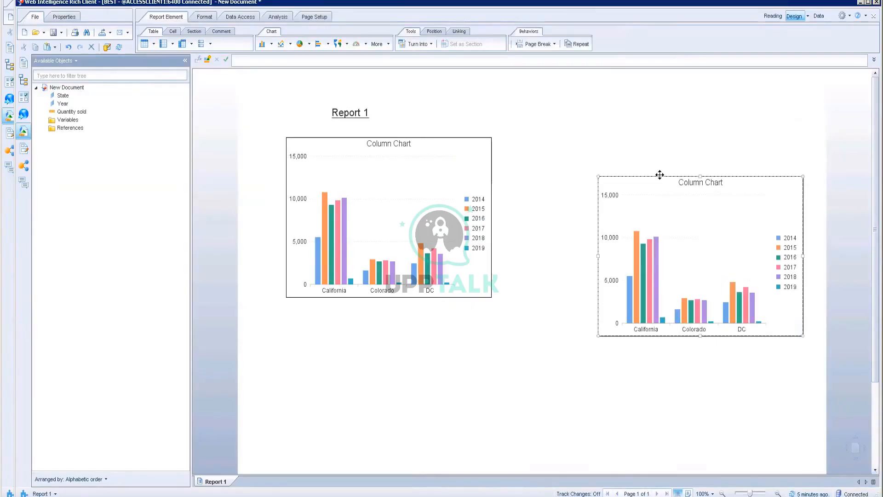
# Set the pasted chart copy's depth to 3D Look in its palette and style settings, and confirm
pyautogui.rightClick(659, 174)
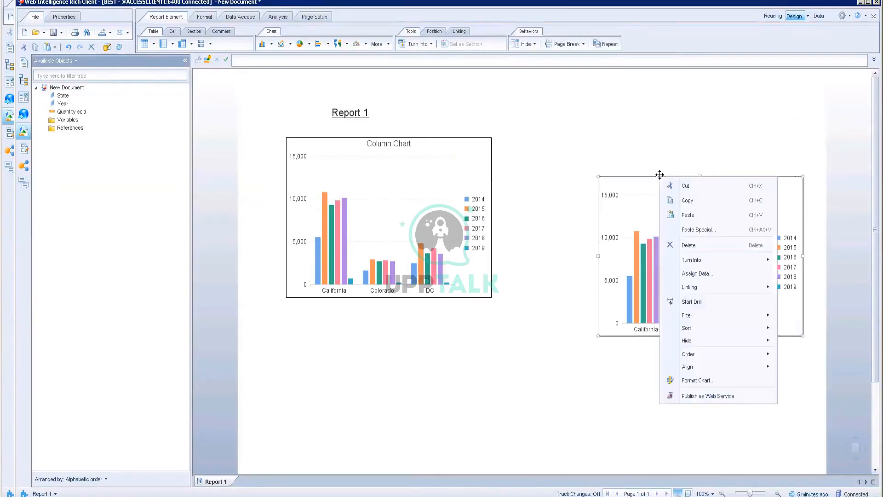
pyautogui.click(695, 381)
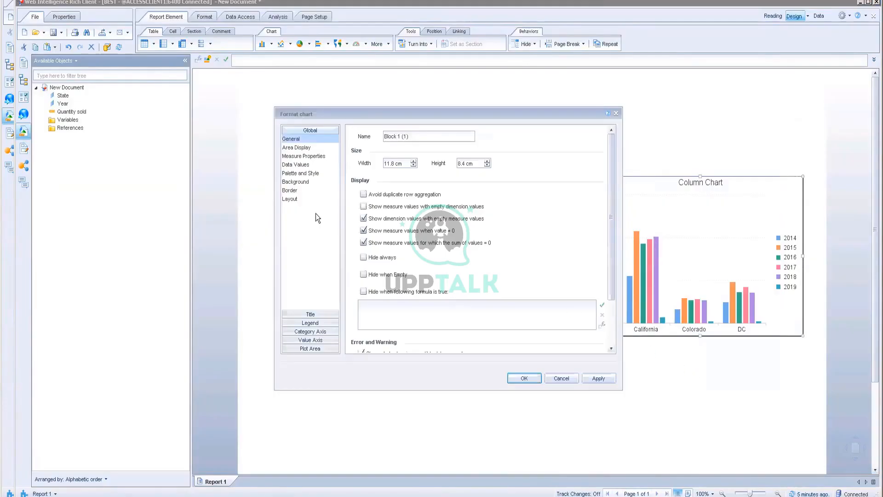
pyautogui.click(300, 174)
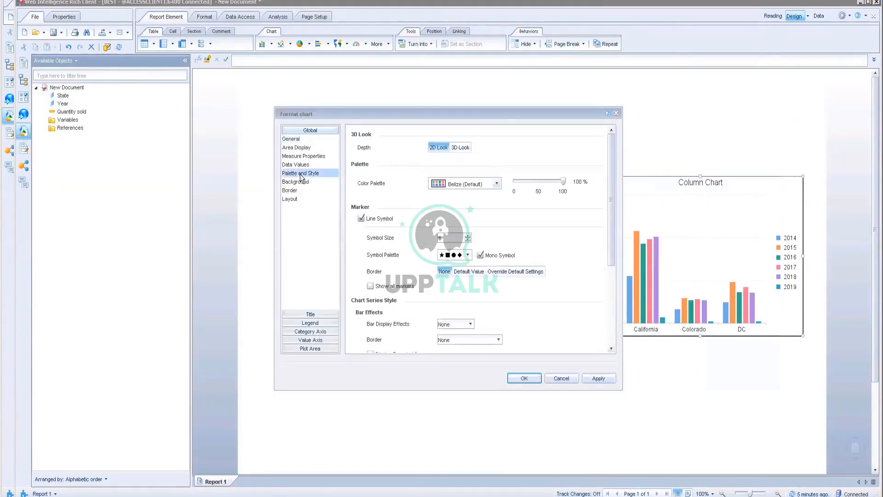
pyautogui.click(460, 148)
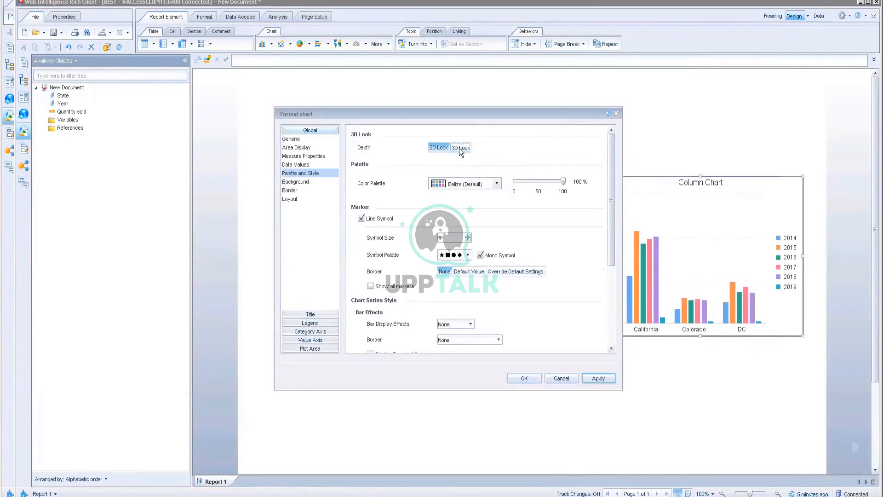
pyautogui.click(598, 379)
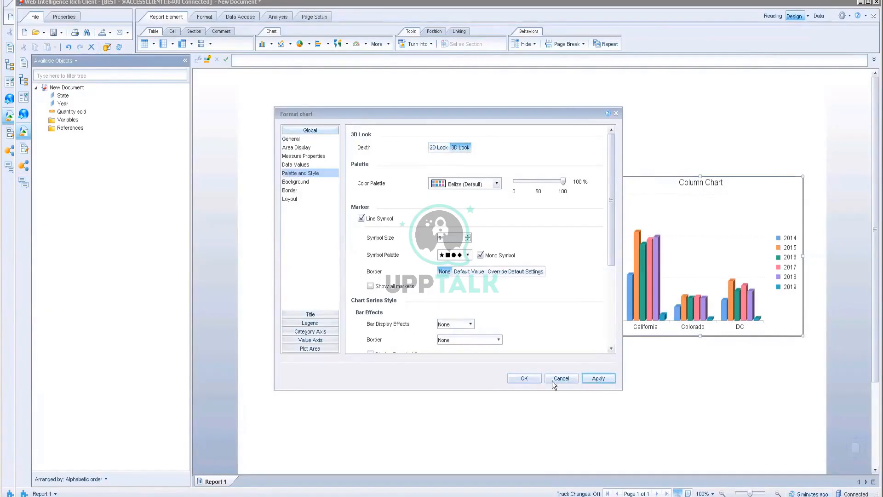
pyautogui.click(525, 380)
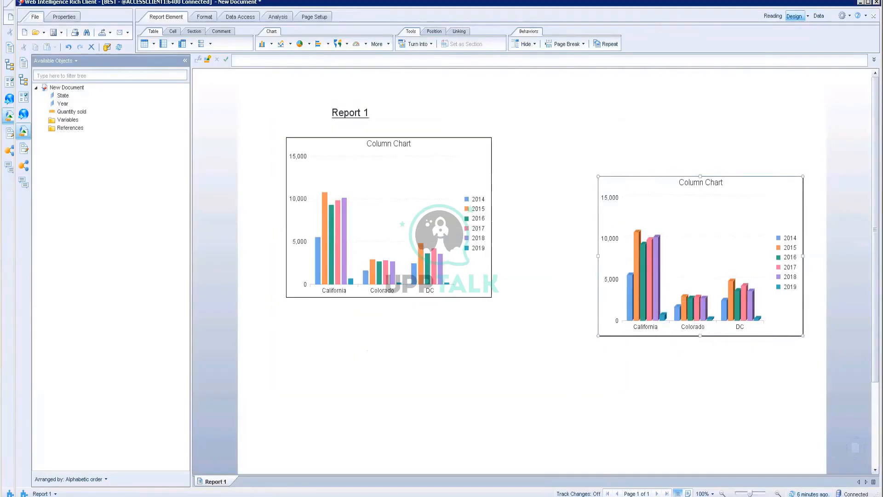
# Copy the original column chart and paste the copy into the empty report area below the two existing charts
pyautogui.click(313, 185)
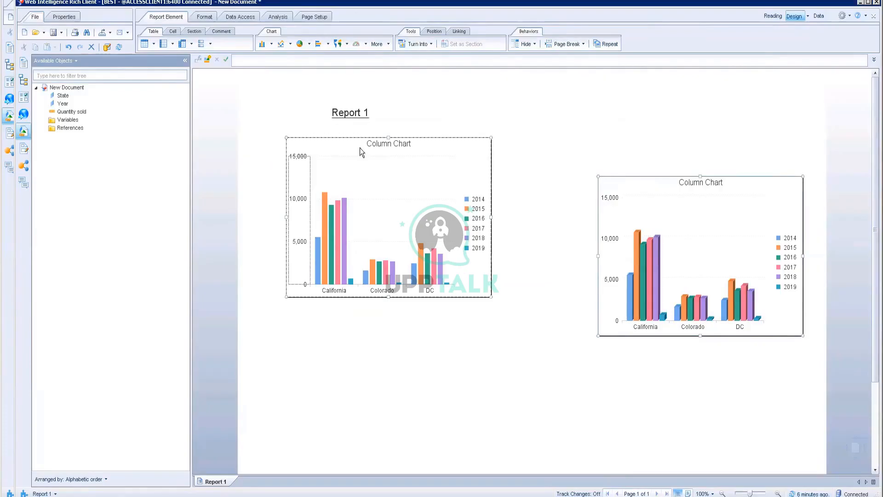
pyautogui.rightClick(392, 135)
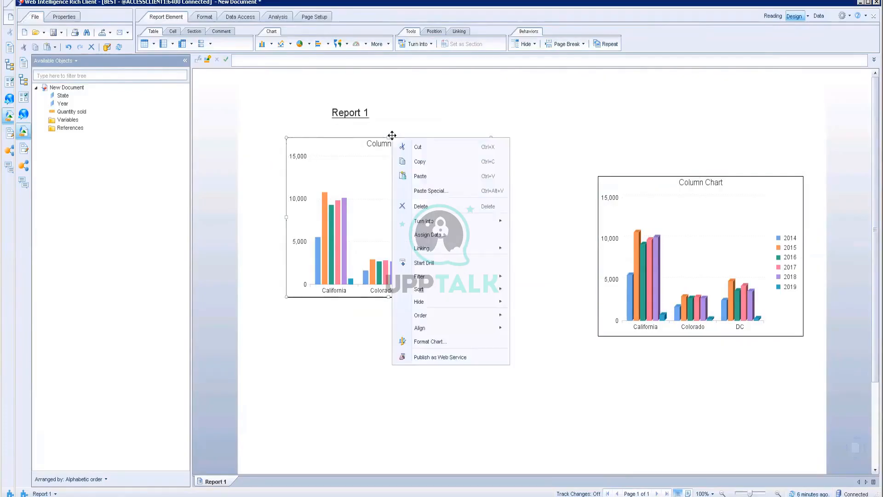
pyautogui.click(418, 162)
pyautogui.rightClick(427, 336)
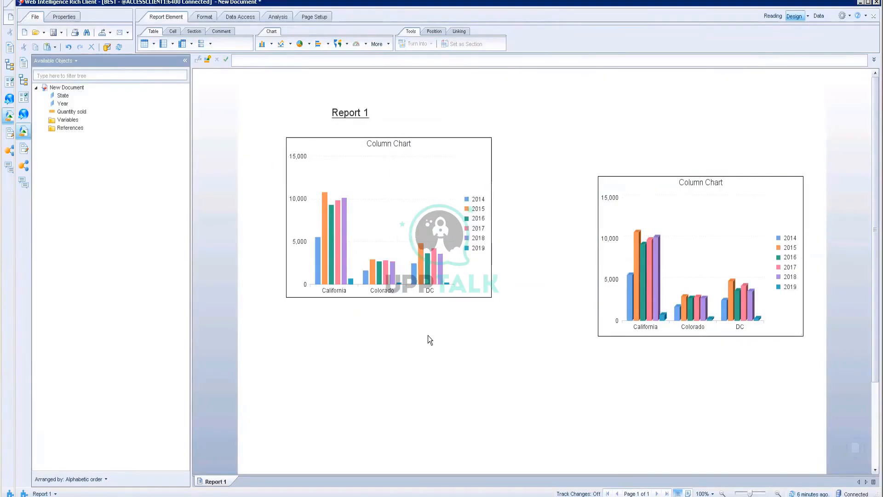
pyautogui.click(455, 374)
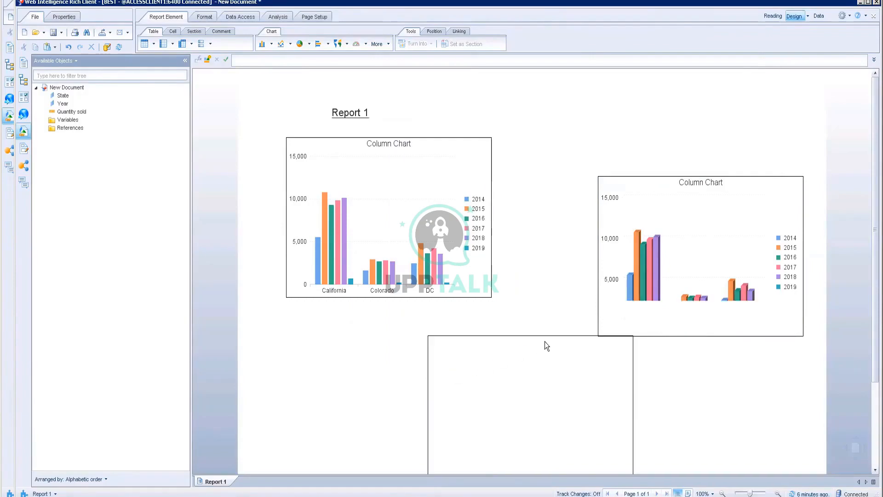
# Move the 3D chart up roughly level with the original chart and shift the new copy up slightly
pyautogui.scroll(-1, 797, 292)
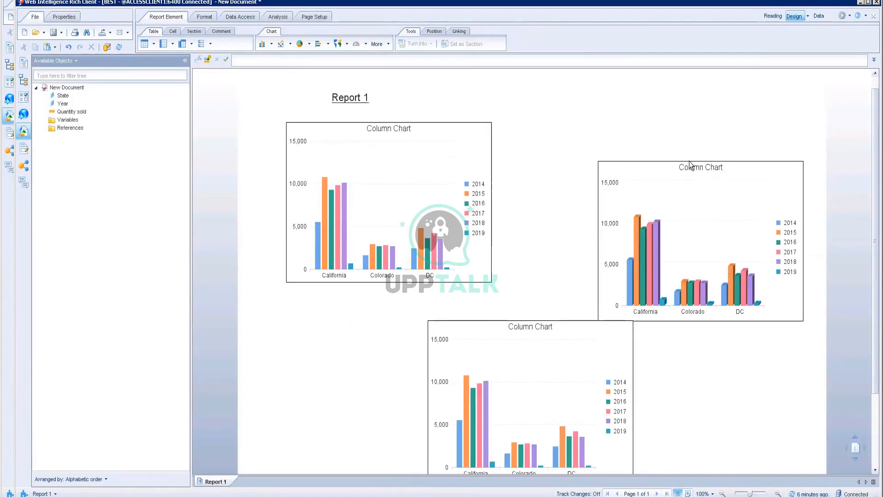
pyautogui.moveTo(716, 159); pyautogui.dragTo(695, 118)
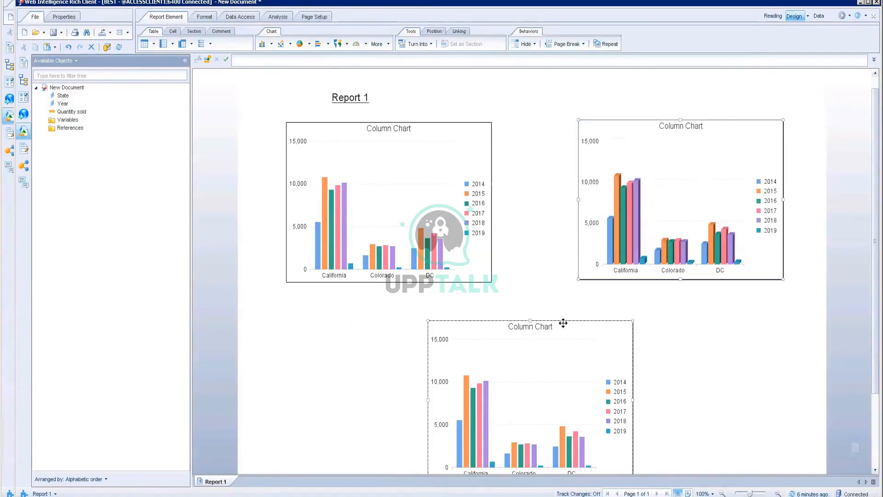
pyautogui.moveTo(564, 321); pyautogui.dragTo(566, 301)
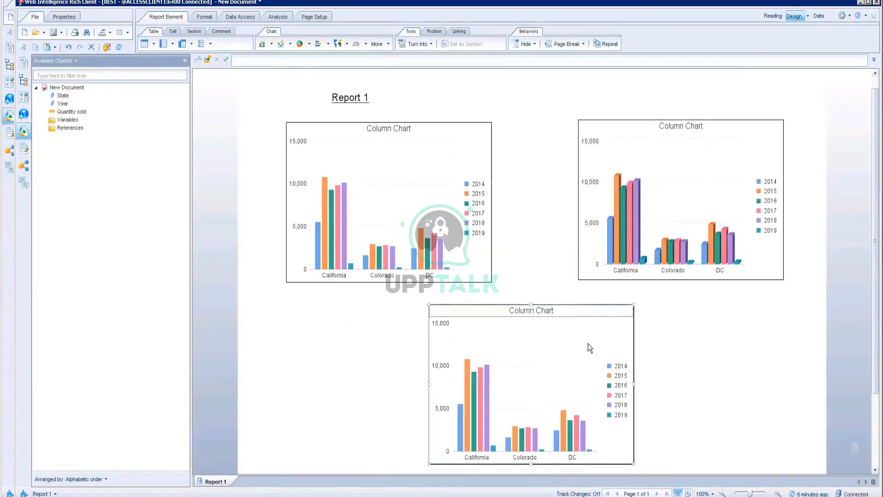
# Apply the Image Embossed with Lighting and Complex Shadows effect to the lower chart copy in its palette and style settings
pyautogui.rightClick(564, 302)
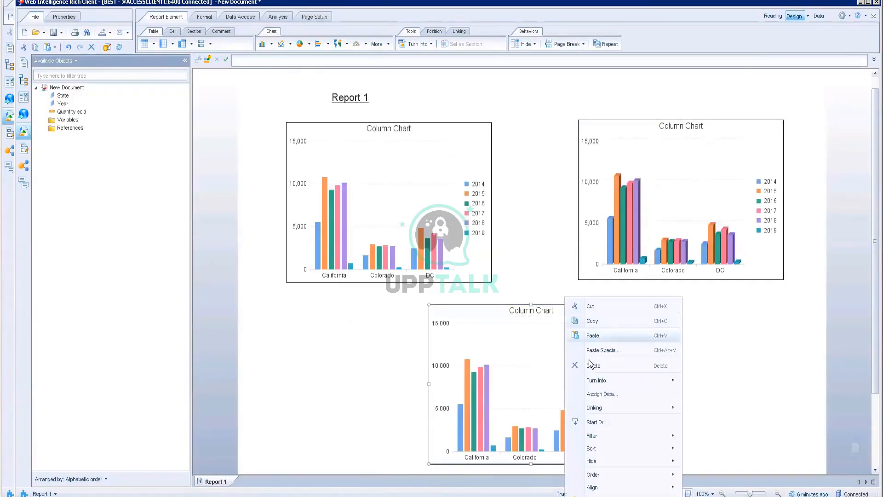
pyautogui.click(605, 495)
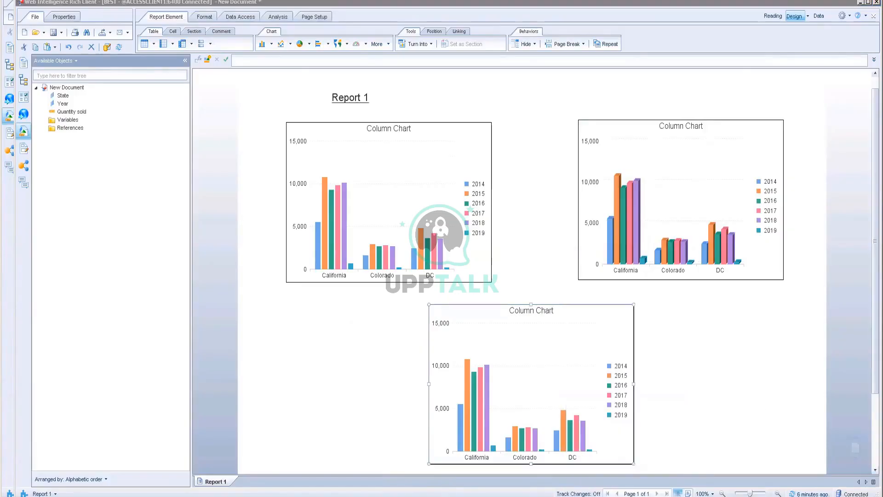
pyautogui.click(301, 173)
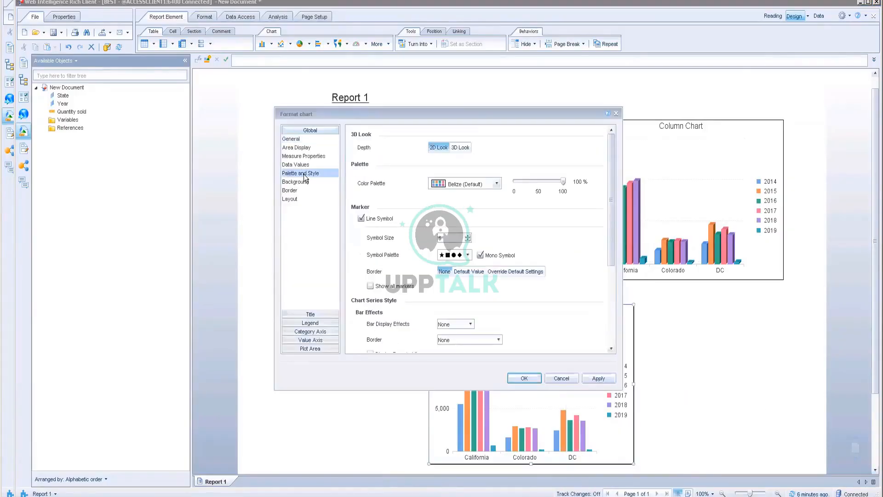
pyautogui.scroll(-5, 558, 224)
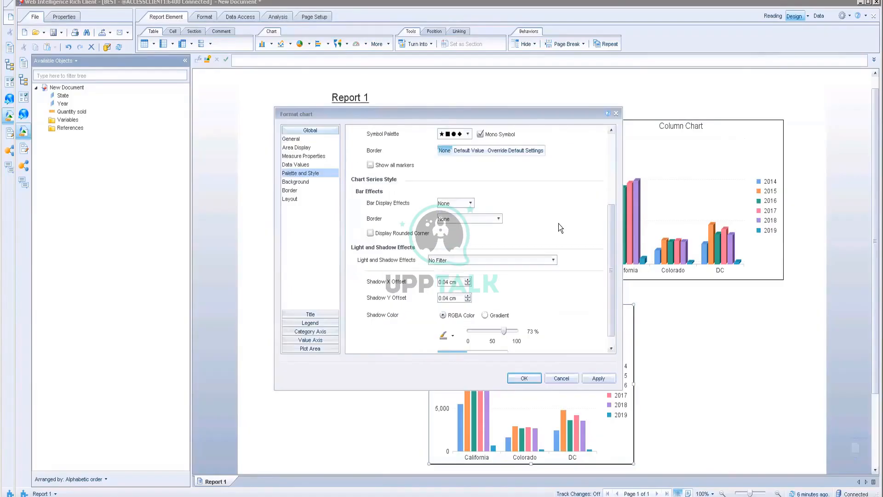
pyautogui.click(548, 261)
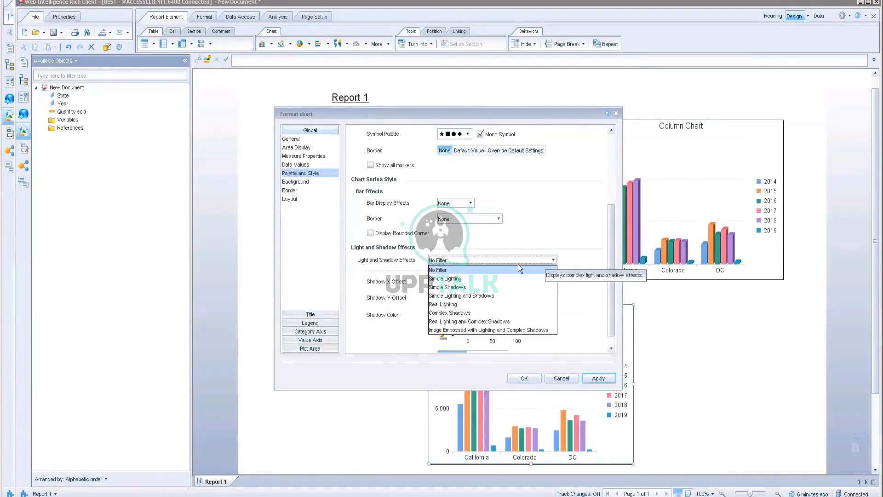
pyautogui.click(482, 330)
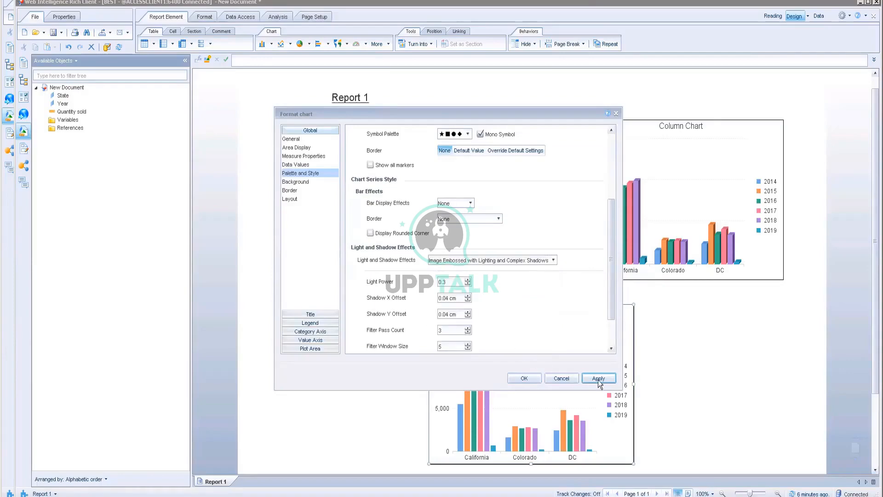
pyautogui.click(601, 381)
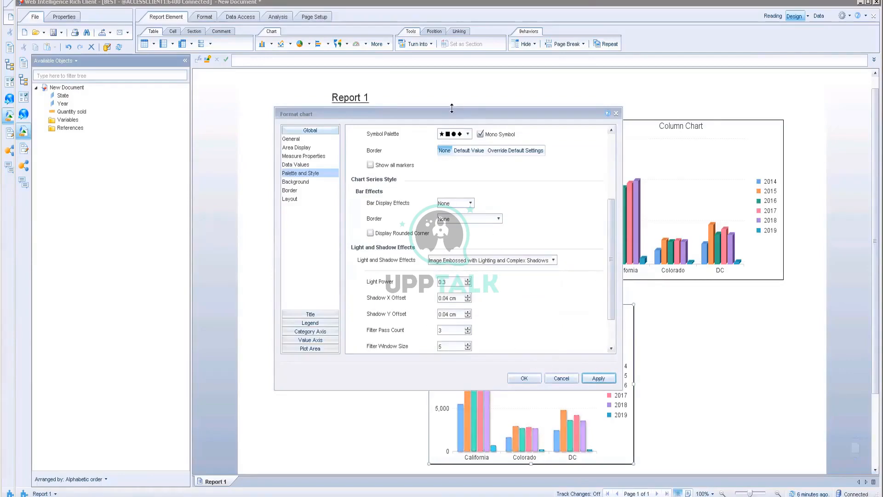
pyautogui.moveTo(449, 112); pyautogui.dragTo(582, 59)
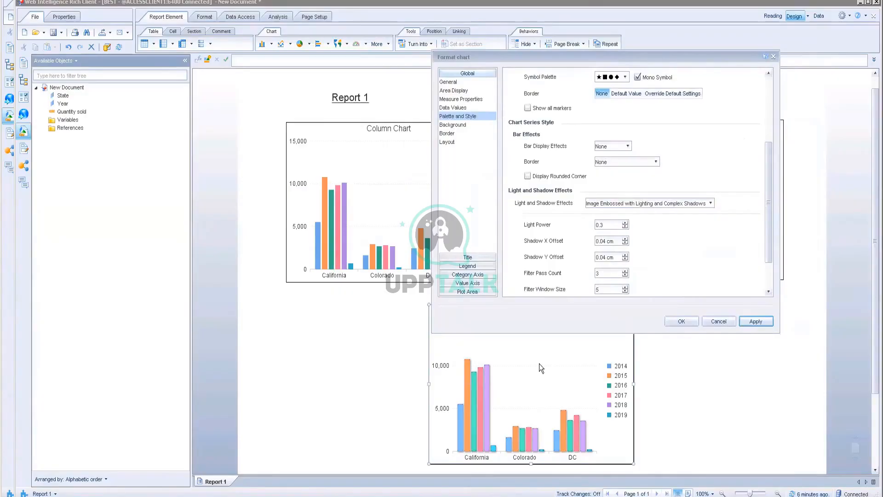
# Set the lower chart's color palette to Blue Crystal, confirm the chart format, and collapse the Available Objects panel
pyautogui.click(450, 143)
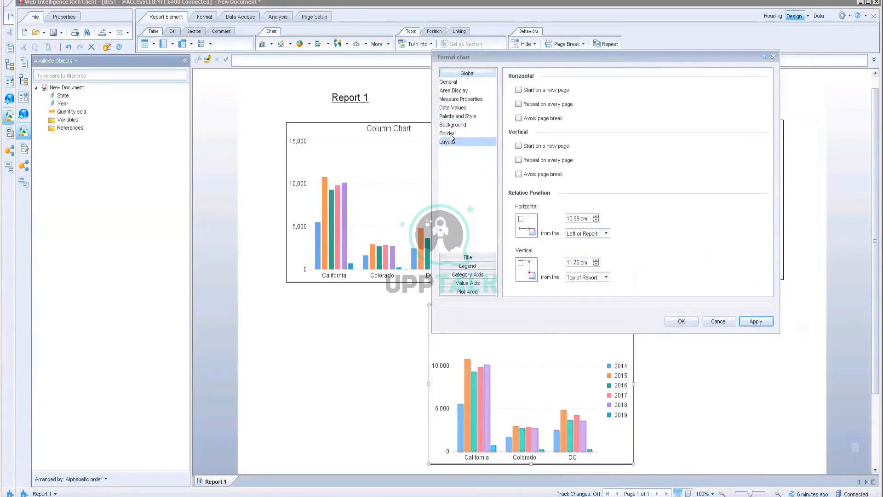
pyautogui.click(449, 133)
pyautogui.click(455, 125)
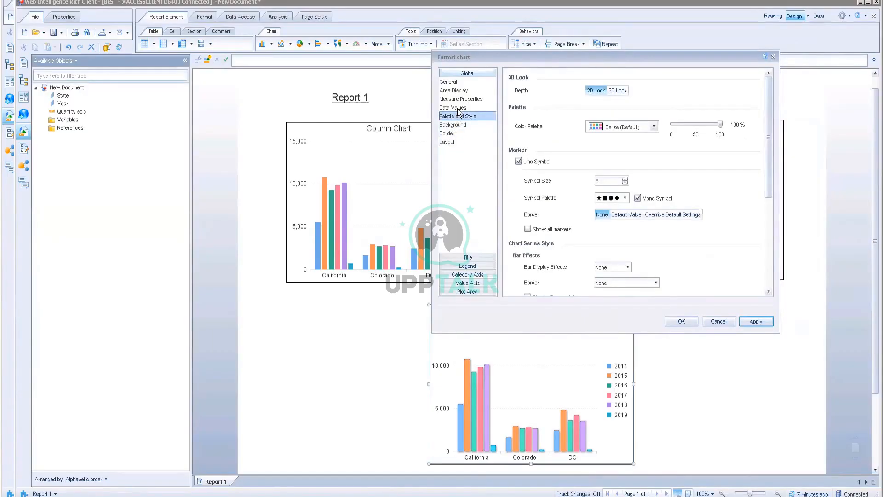
pyautogui.click(654, 127)
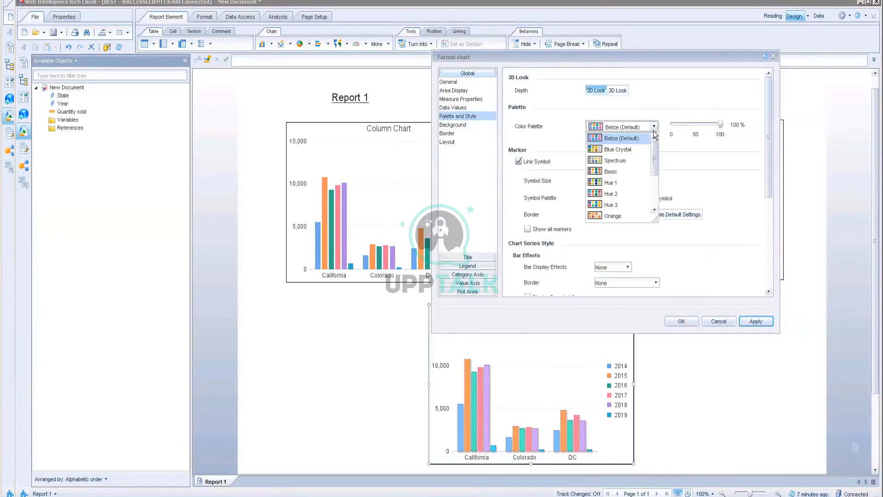
pyautogui.click(615, 150)
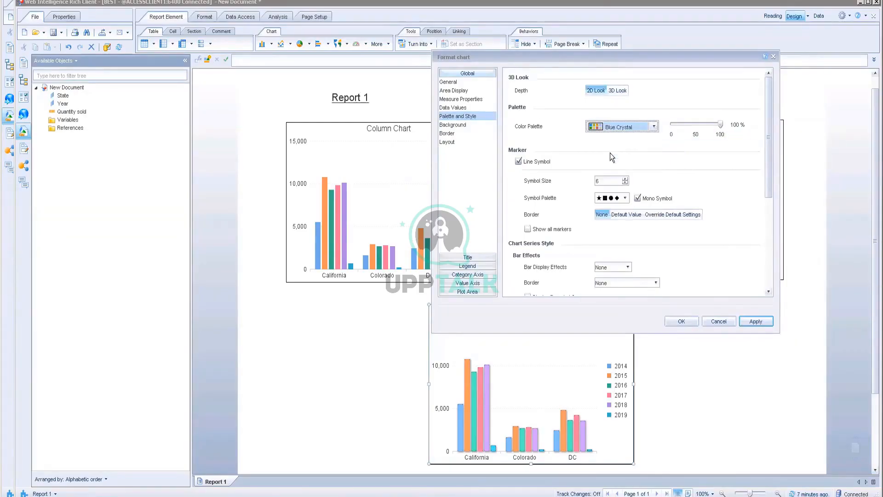
pyautogui.click(755, 321)
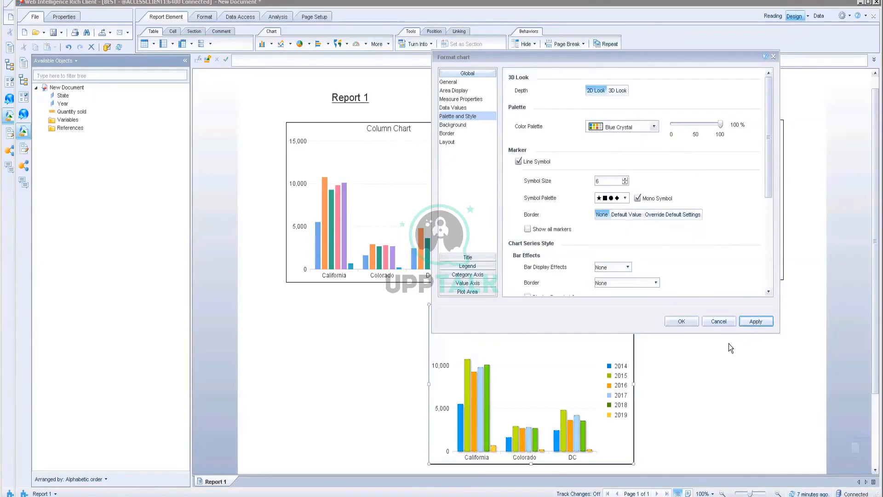
pyautogui.click(695, 320)
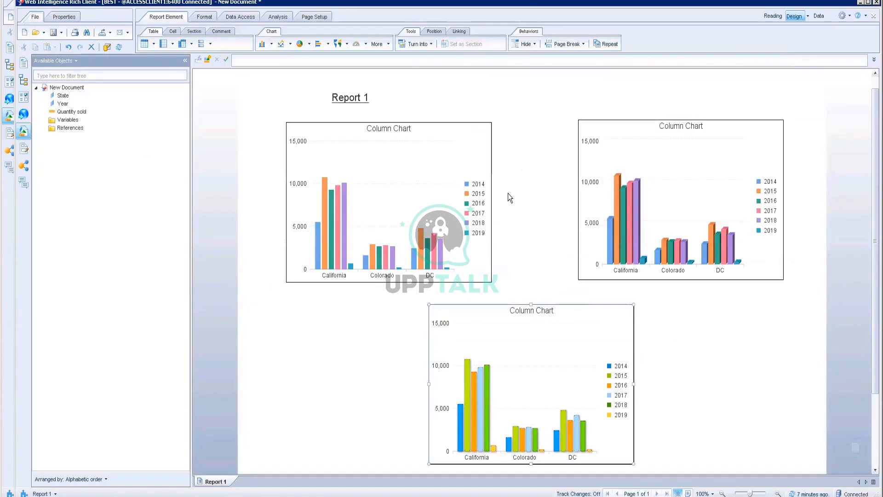
pyautogui.click(185, 61)
pyautogui.click(668, 190)
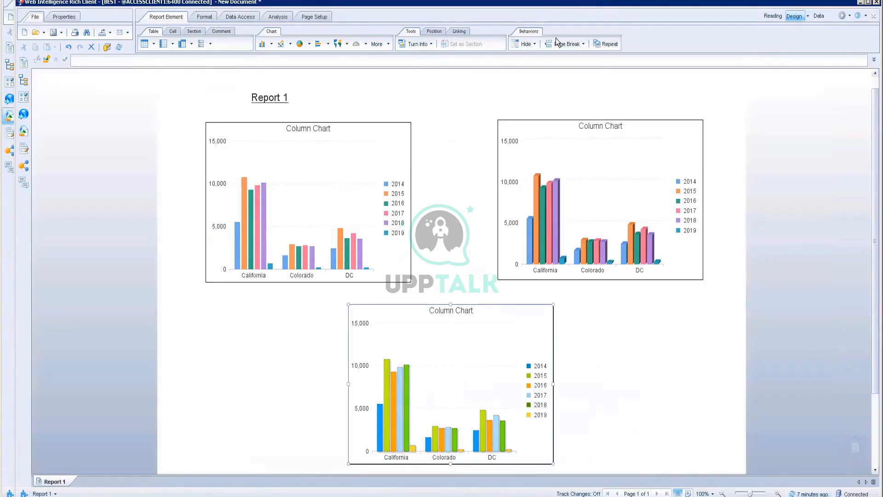
# Switch to the Word lab document, review the styled chart samples and Surface Line chart instructions, and return to Web Intelligence
pyautogui.hotkey('alt', 'Tab')
pyautogui.scroll(-8, 479, 338)
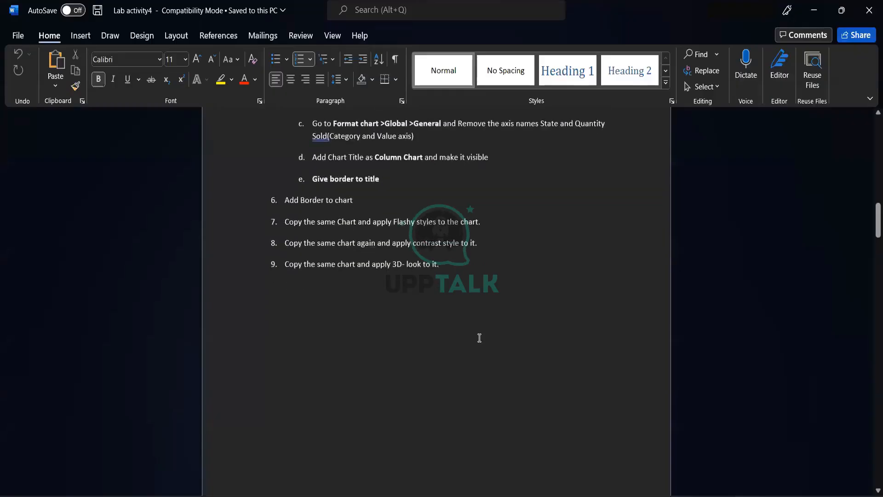
pyautogui.scroll(-10, 478, 335)
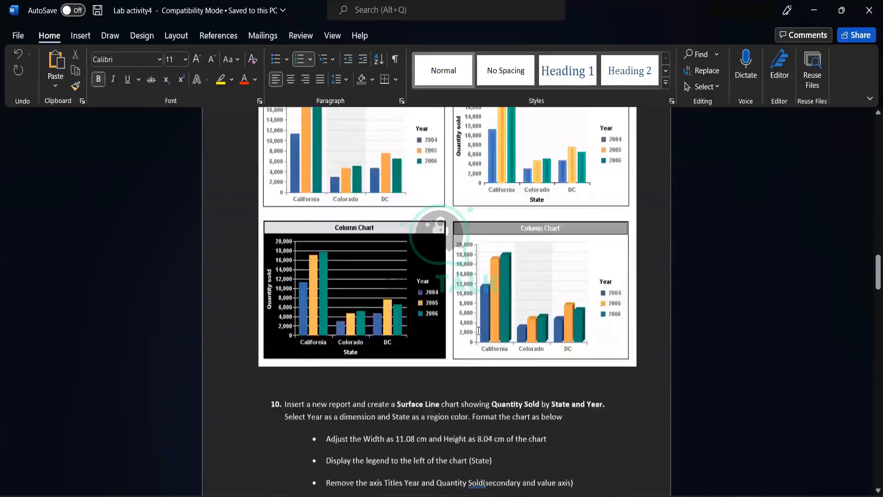
pyautogui.scroll(-5, 478, 330)
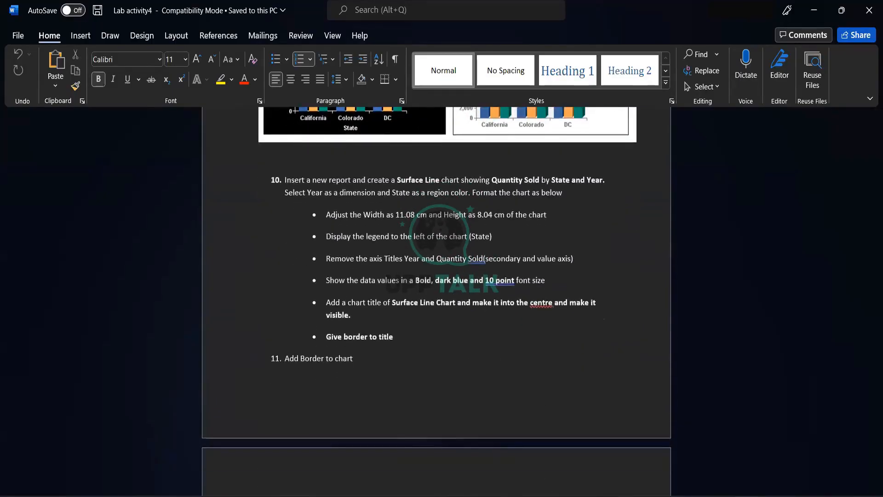
pyautogui.hotkey('alt', 'Tab')
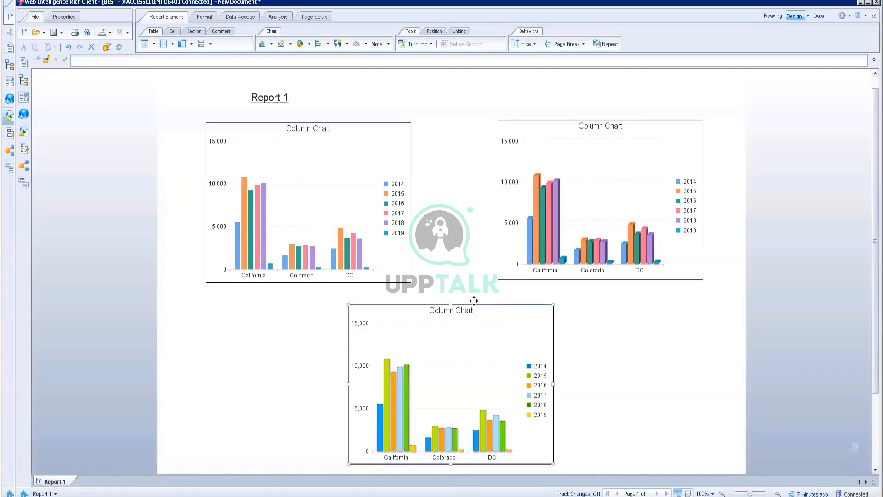
# Open the full transformation options for the lower chart and browse the available map, geographic, gauge, funnel, column, box and bar types
pyautogui.rightClick(473, 305)
pyautogui.moveTo(510, 379)
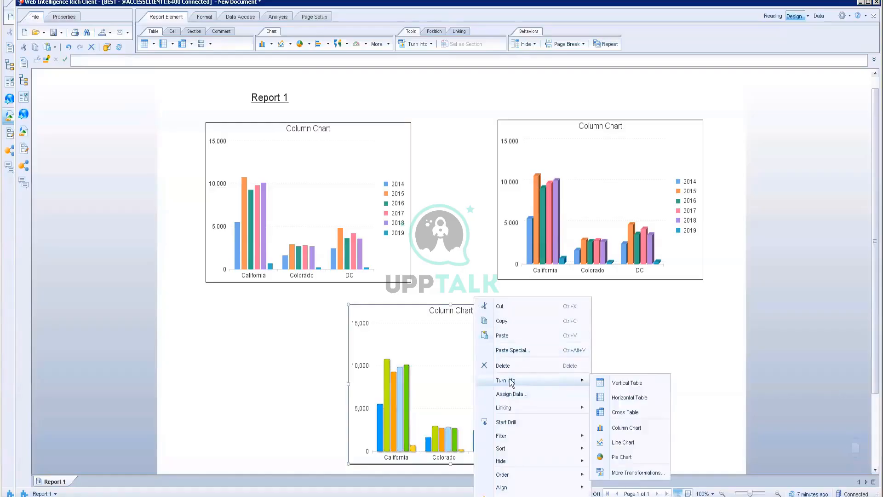
pyautogui.click(630, 472)
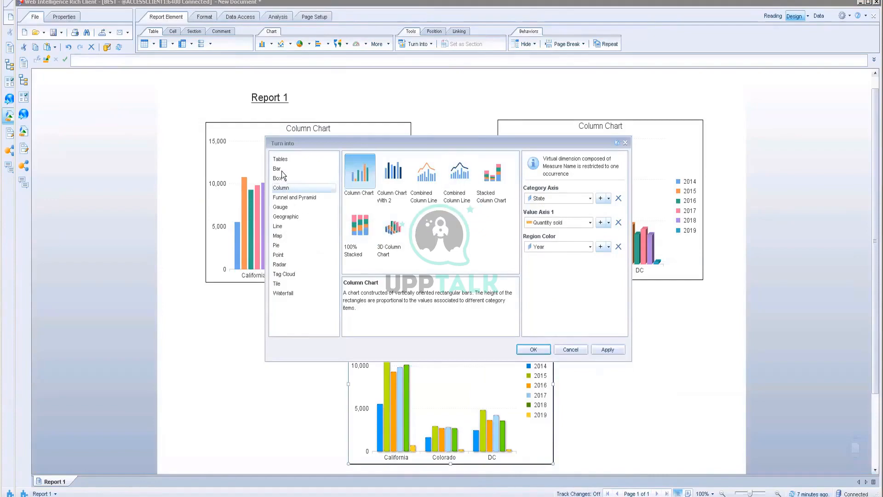
pyautogui.click(278, 235)
pyautogui.click(282, 216)
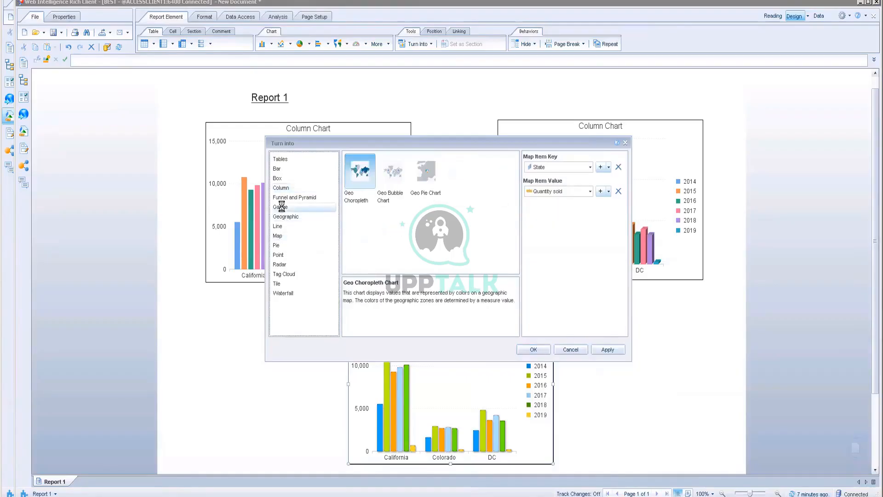
pyautogui.click(281, 206)
pyautogui.click(285, 197)
pyautogui.click(283, 187)
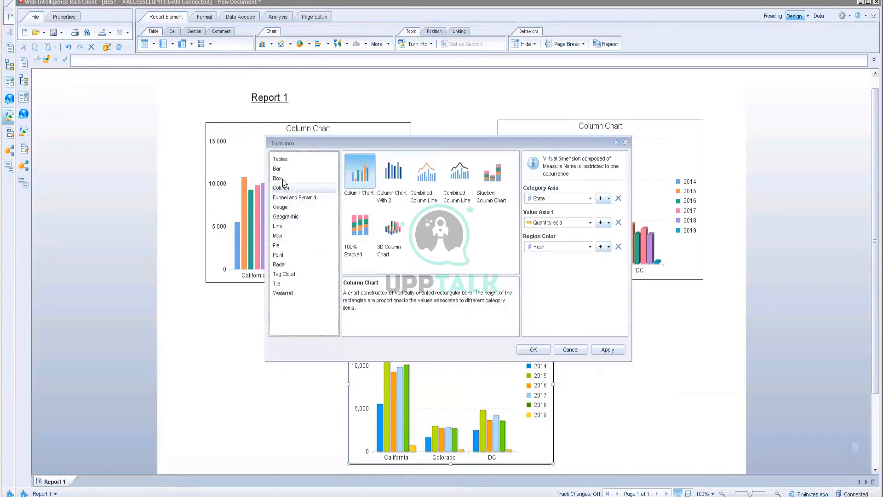
pyautogui.click(282, 179)
pyautogui.click(283, 169)
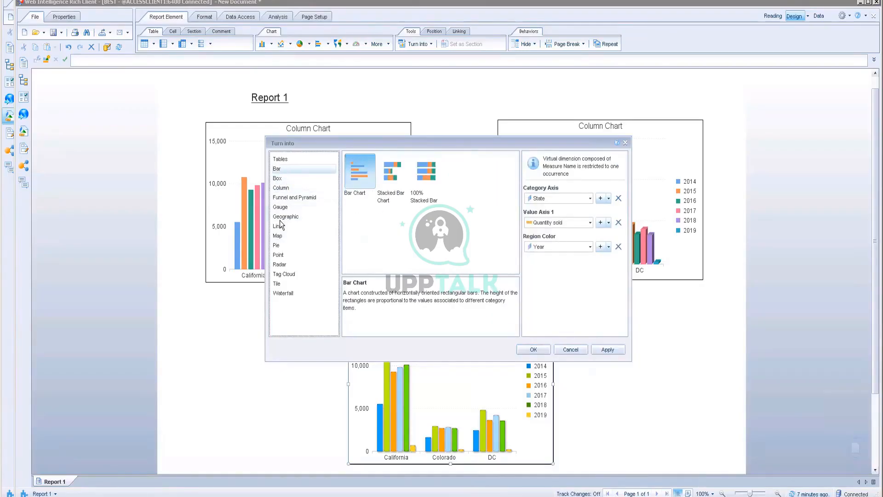
# Turn the lower chart into a 3D Column Chart with the existing data assignments, close the dialog and deselect the chart
pyautogui.click(286, 189)
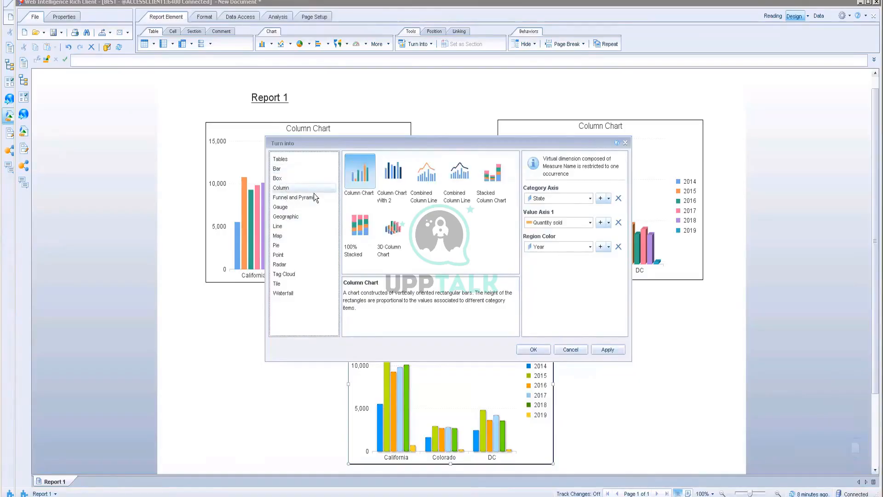
pyautogui.click(393, 228)
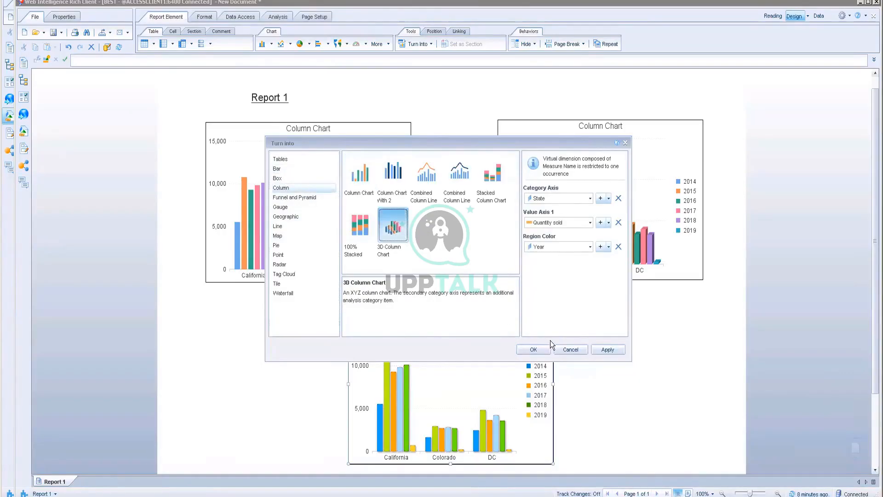
pyautogui.click(608, 349)
pyautogui.click(626, 143)
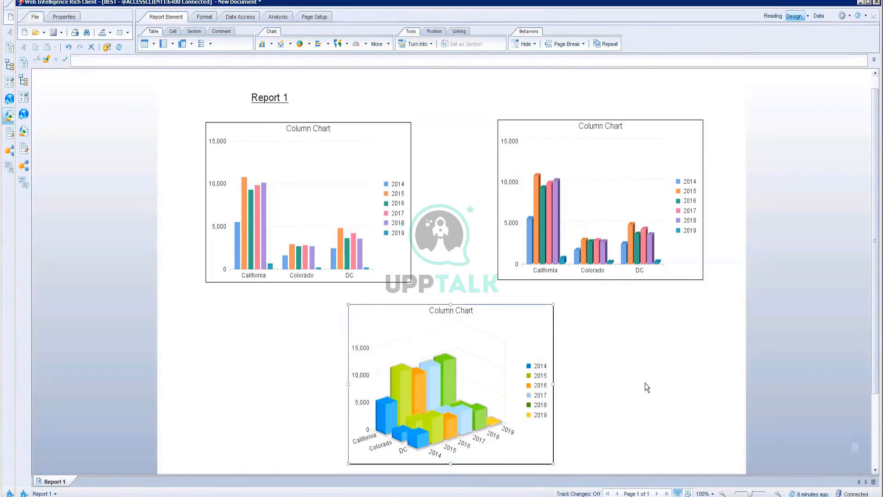
pyautogui.click(646, 359)
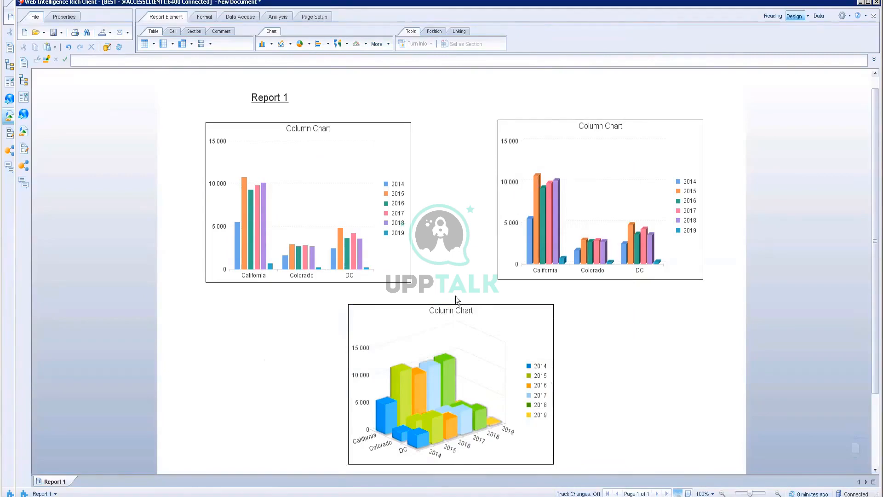
# Switch to the Word lab document, check the 3D Pie Chart instructions and sample charts, and return to Web Intelligence
pyautogui.click(589, 197)
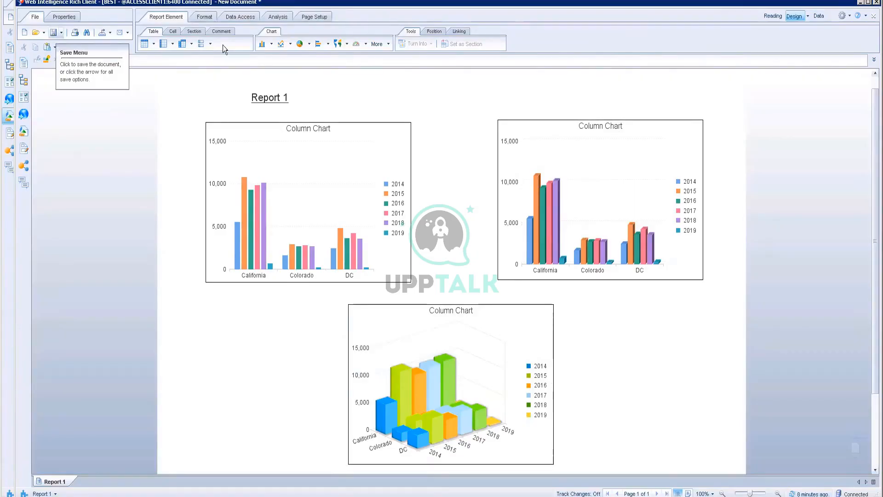
pyautogui.click(61, 33)
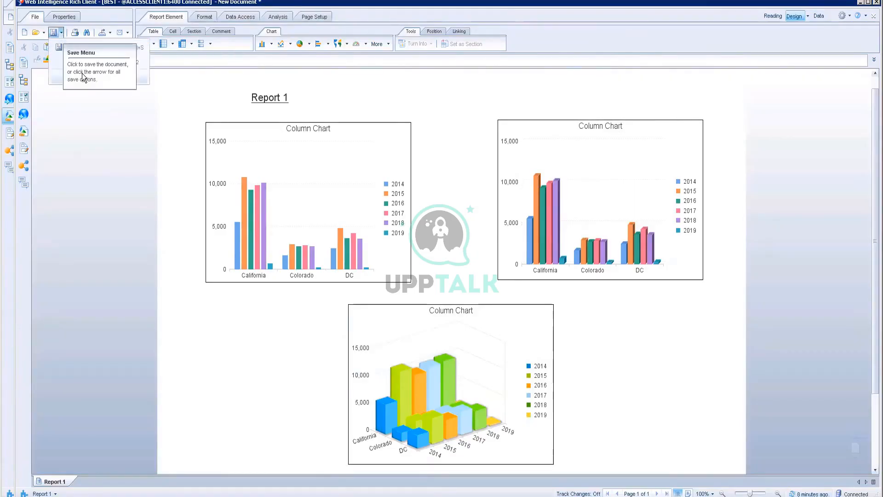
pyautogui.click(63, 35)
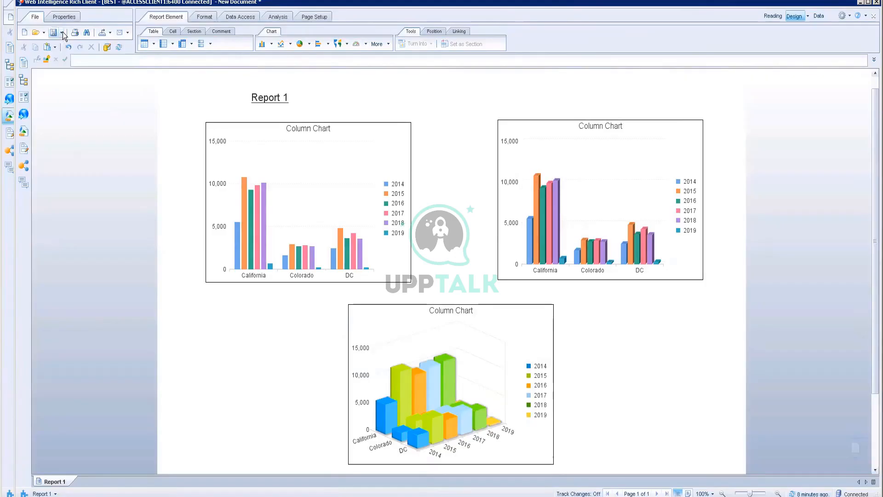
pyautogui.click(63, 35)
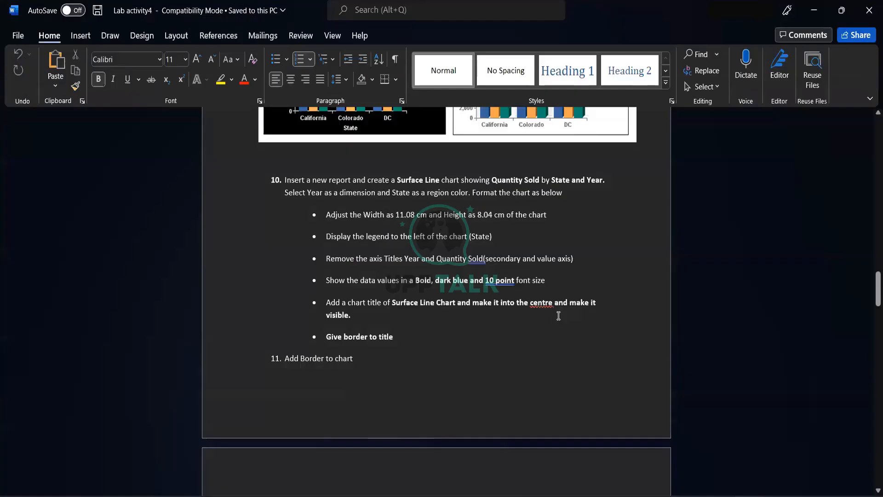
pyautogui.scroll(-15, 557, 317)
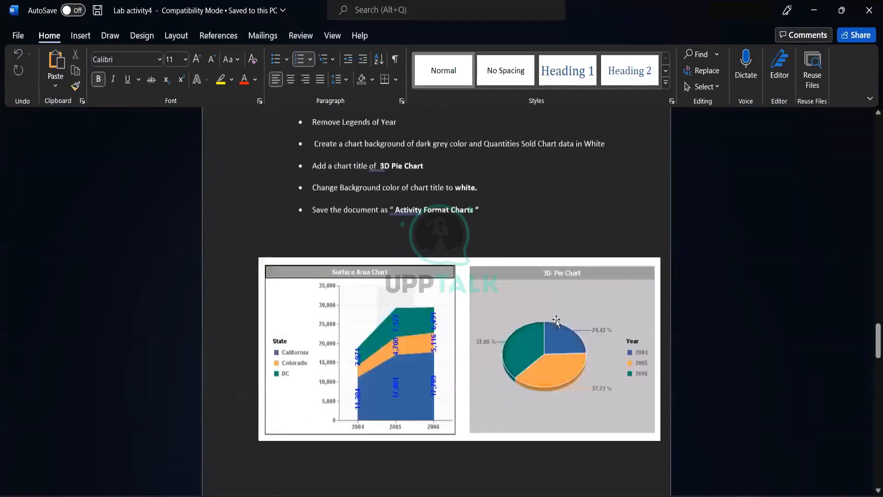
pyautogui.scroll(3, 555, 319)
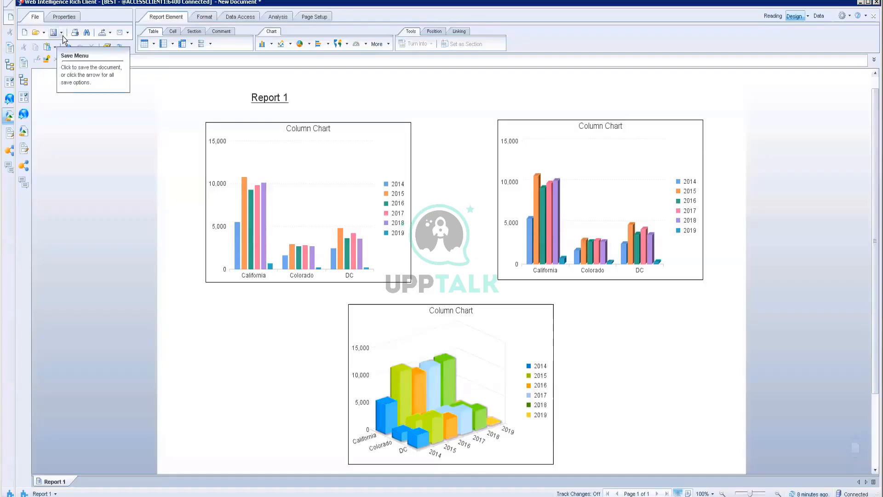
pyautogui.click(64, 35)
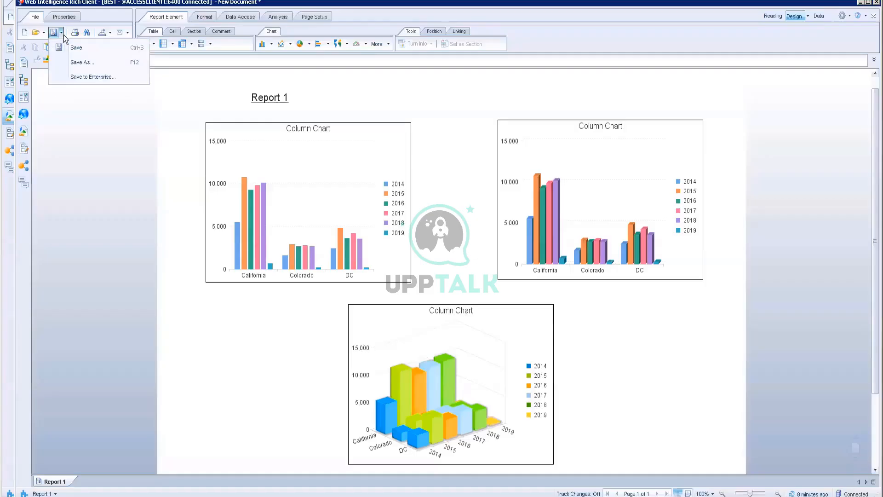
pyautogui.click(107, 168)
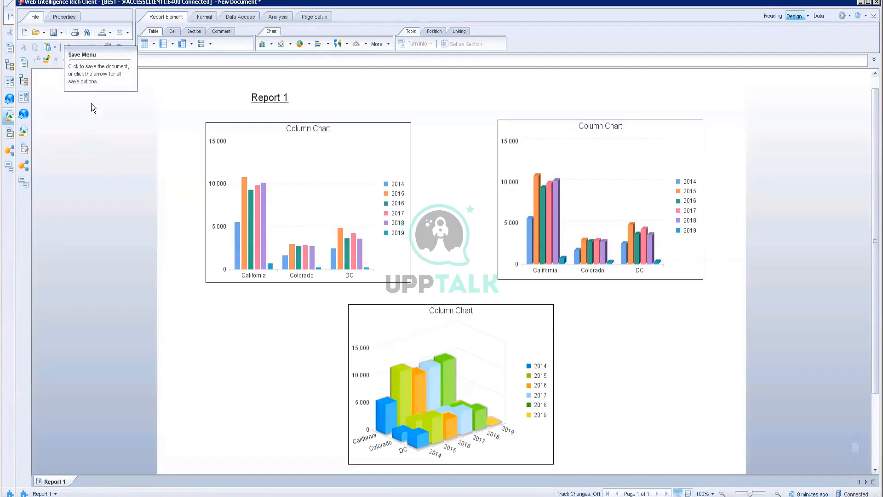
# Save the document to Enterprise as "Chart Formatting Activity" in the personal subfolder of My Favorites
pyautogui.click(61, 34)
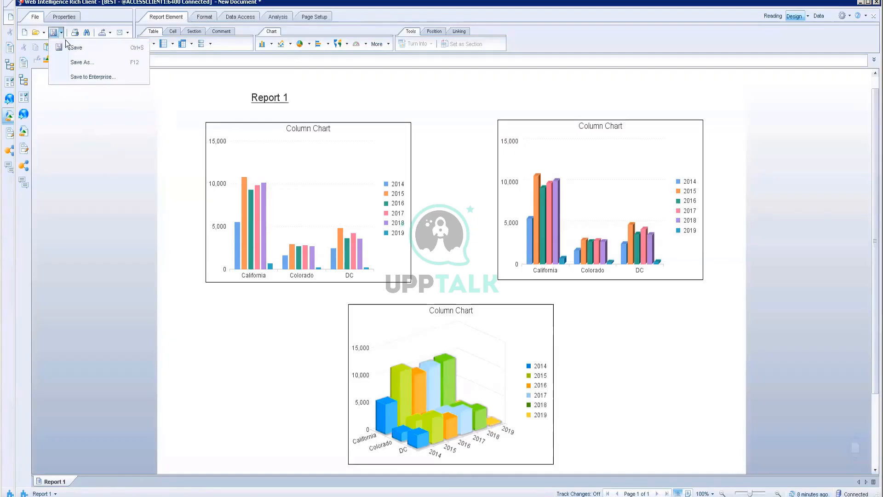
pyautogui.click(98, 76)
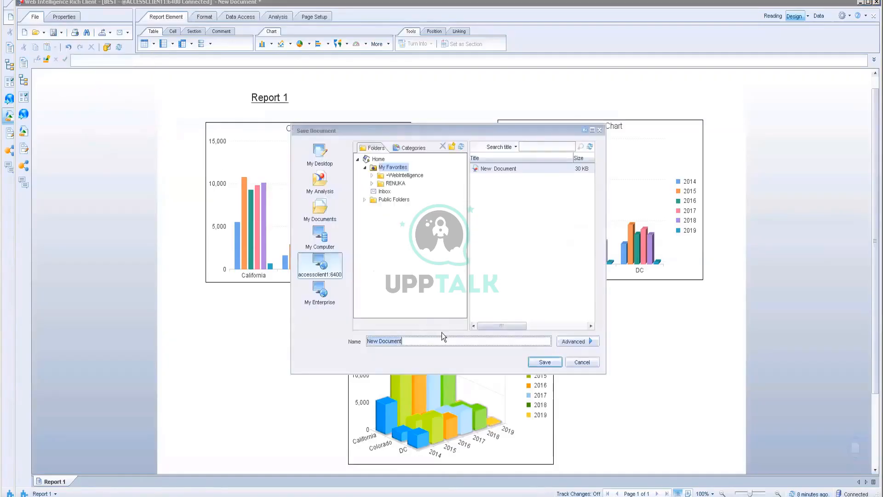
pyautogui.click(395, 183)
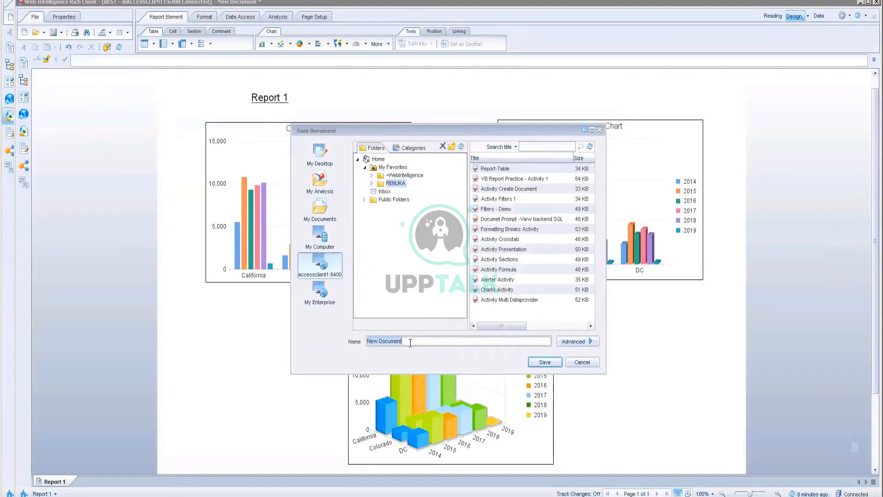
pyautogui.write('Chart Fomrtting')
pyautogui.press('BackSpace')
pyautogui.press('BackSpace')
pyautogui.write('rma')
pyautogui.click(550, 366)
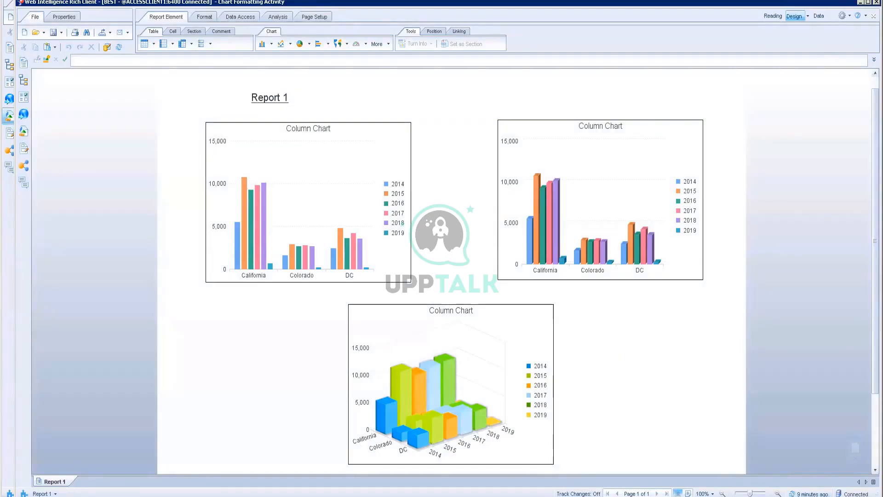
pyautogui.click(657, 154)
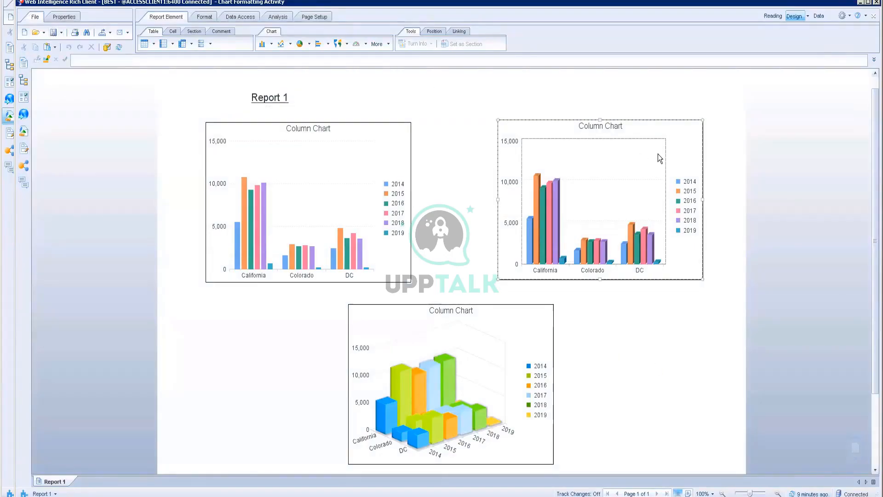
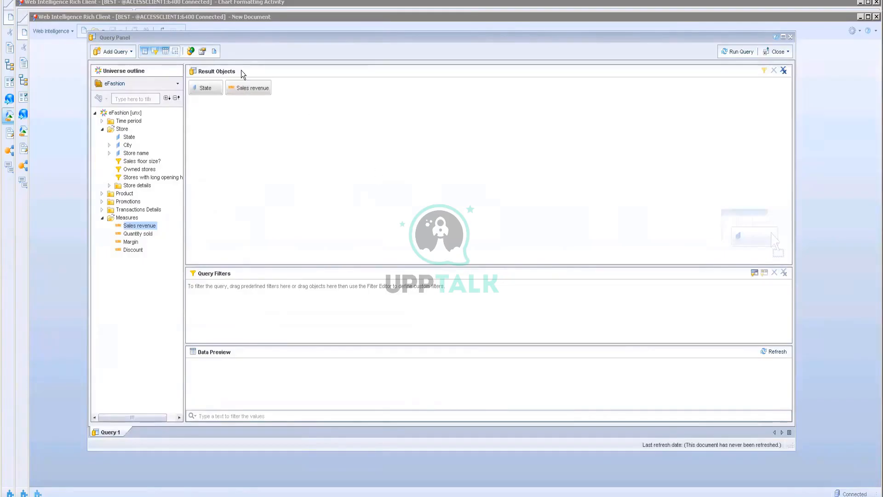
# Show the scope of analysis in the query, set its level to three level, and run the query
pyautogui.click(176, 52)
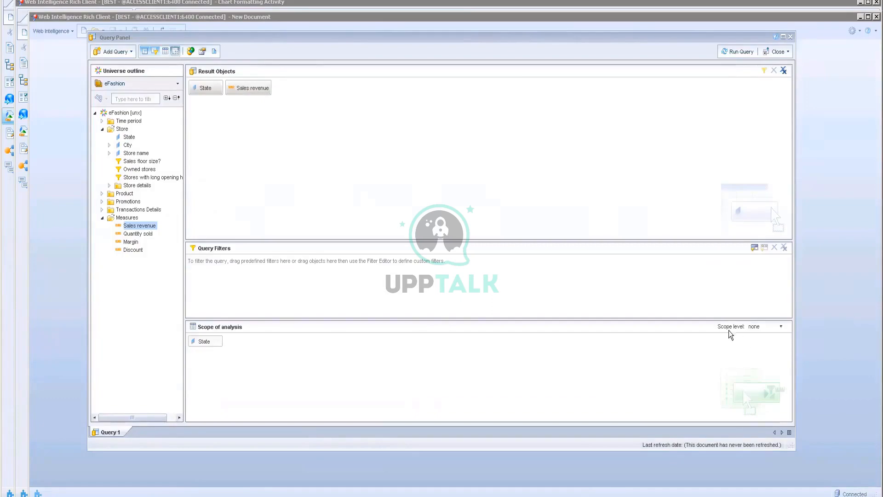
pyautogui.click(780, 327)
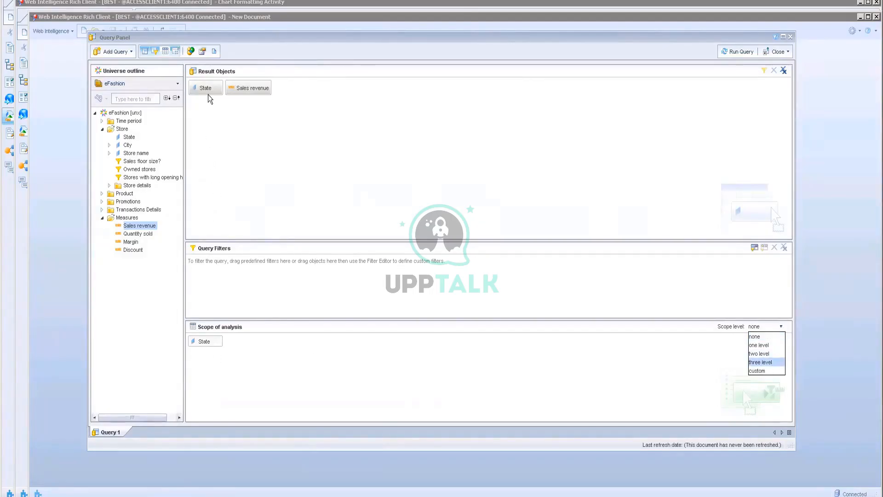
pyautogui.click(759, 362)
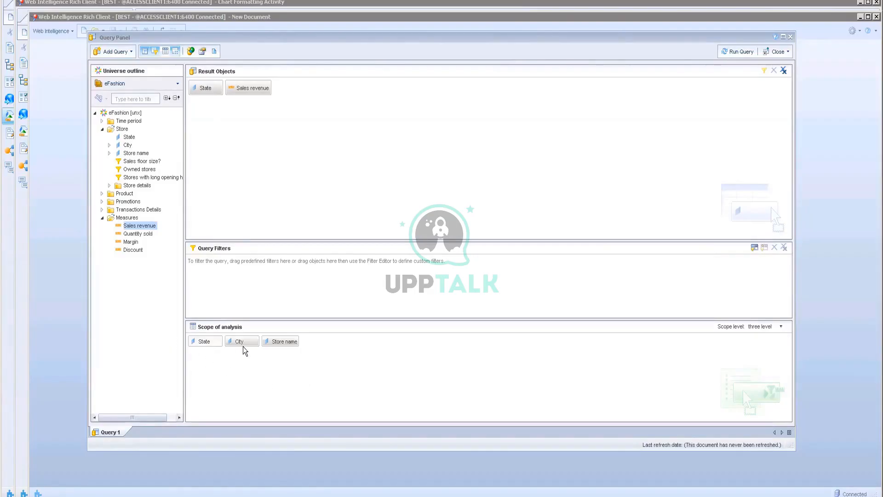
pyautogui.click(733, 53)
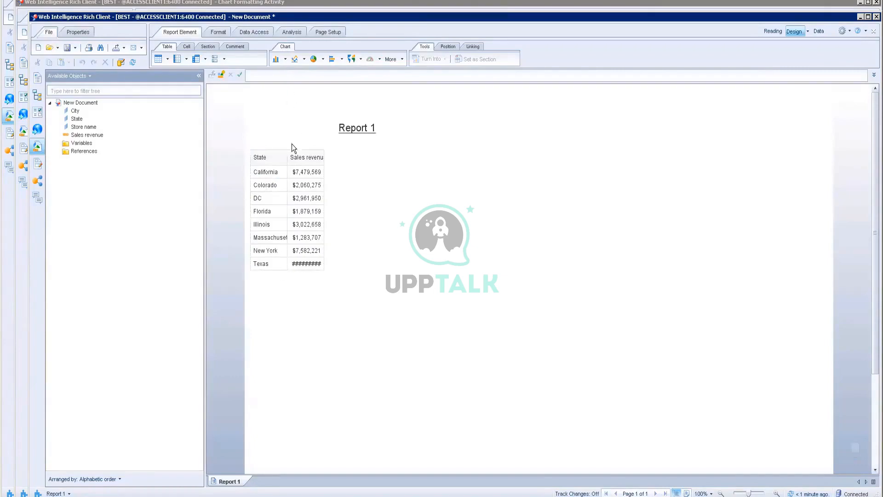
# Start drill mode and drill the sales revenue table down from California through Los Angeles to store name
pyautogui.click(292, 32)
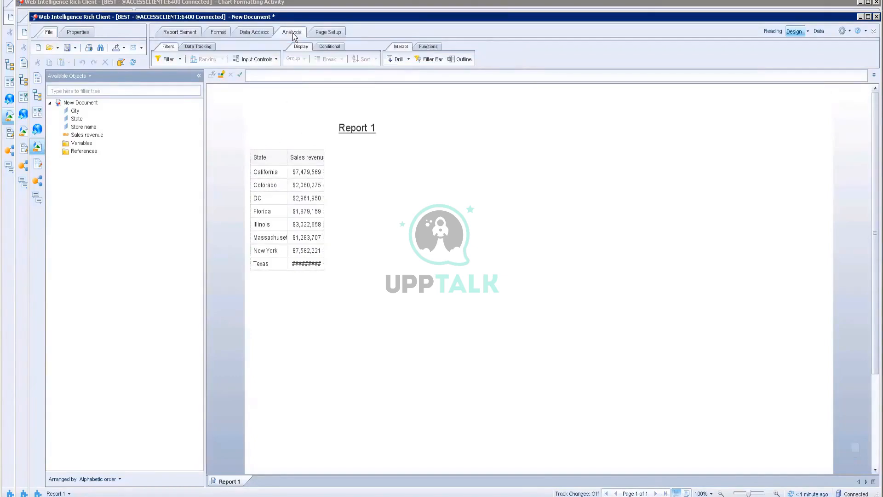
pyautogui.click(407, 60)
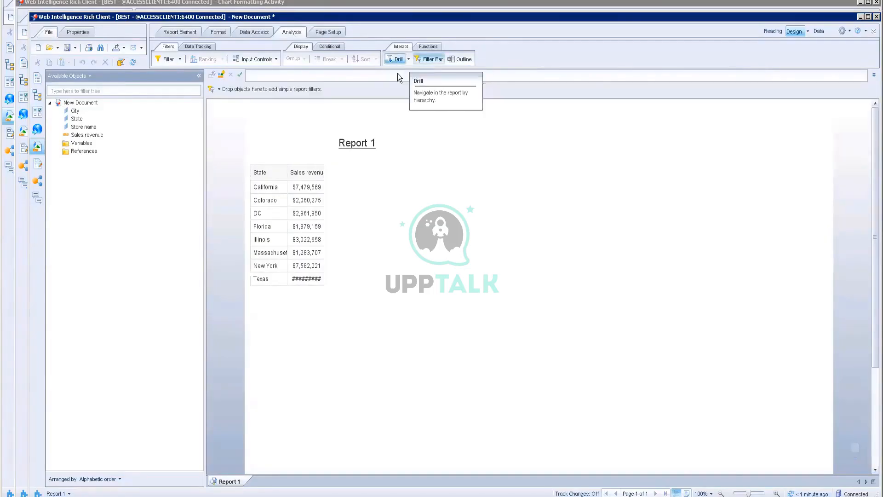
pyautogui.click(271, 189)
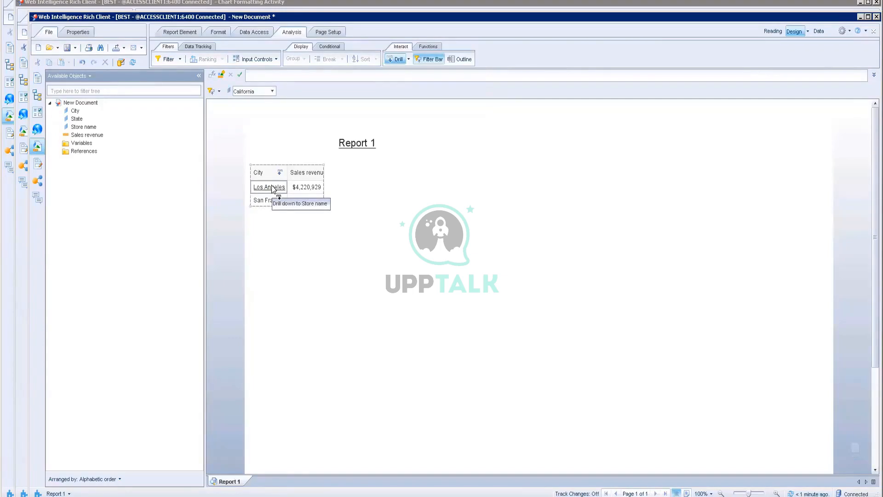
pyautogui.click(271, 187)
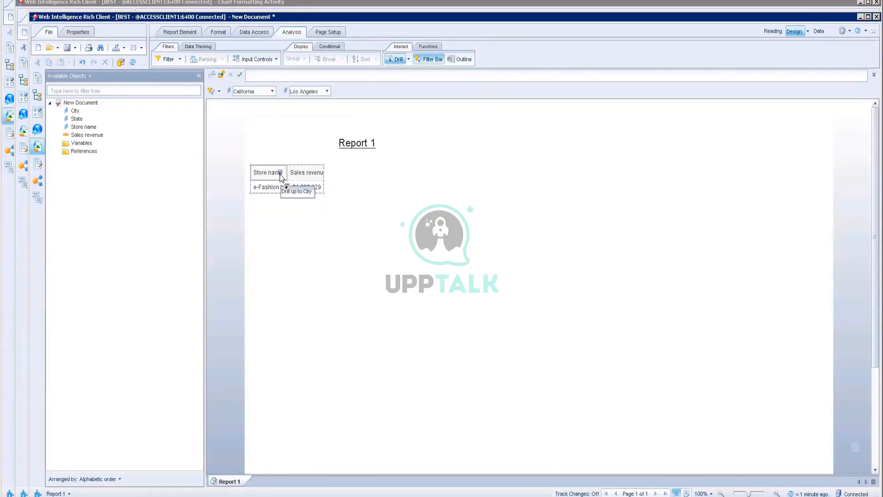
# Drill back up to the State level, and drill into Colorado by its sales revenue and back up
pyautogui.click(280, 173)
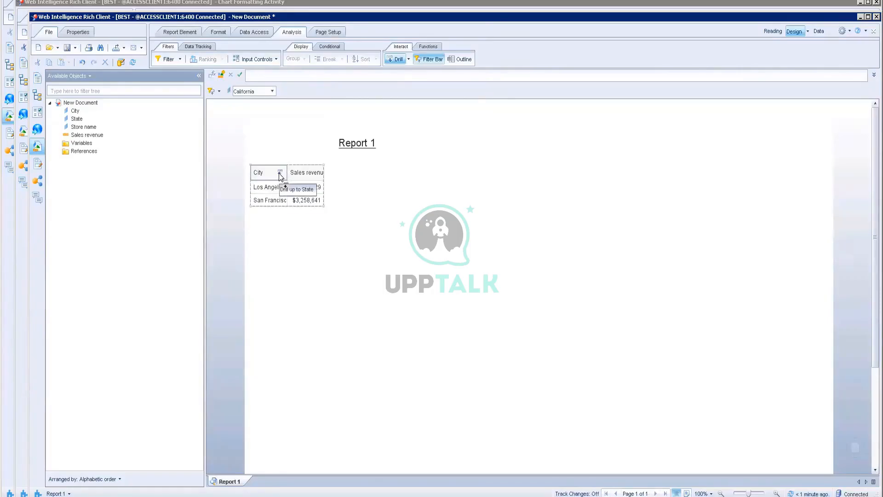
pyautogui.click(280, 173)
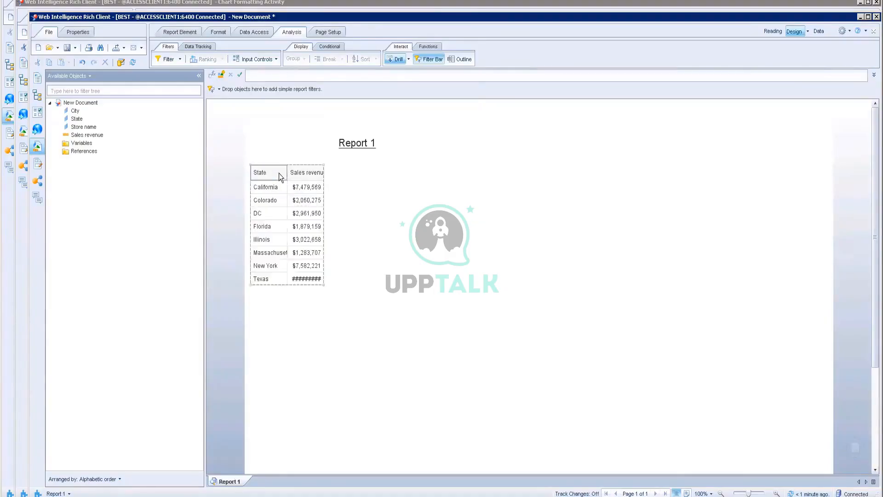
pyautogui.click(303, 200)
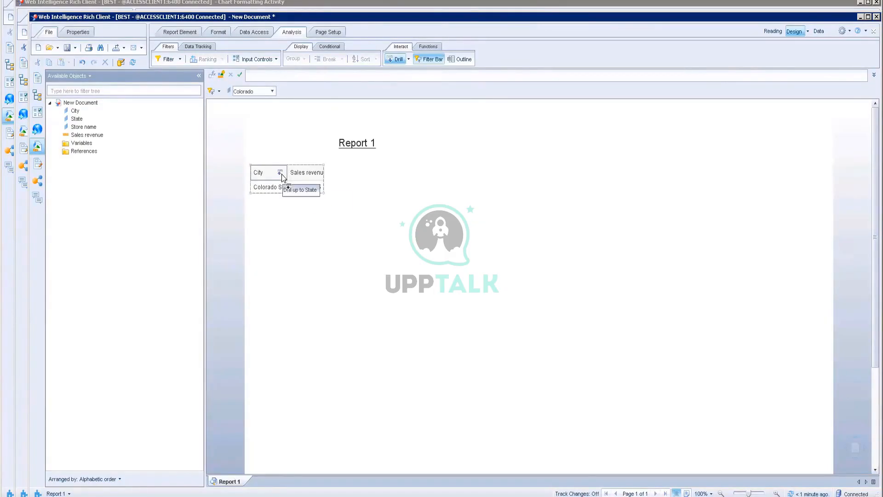
pyautogui.click(280, 173)
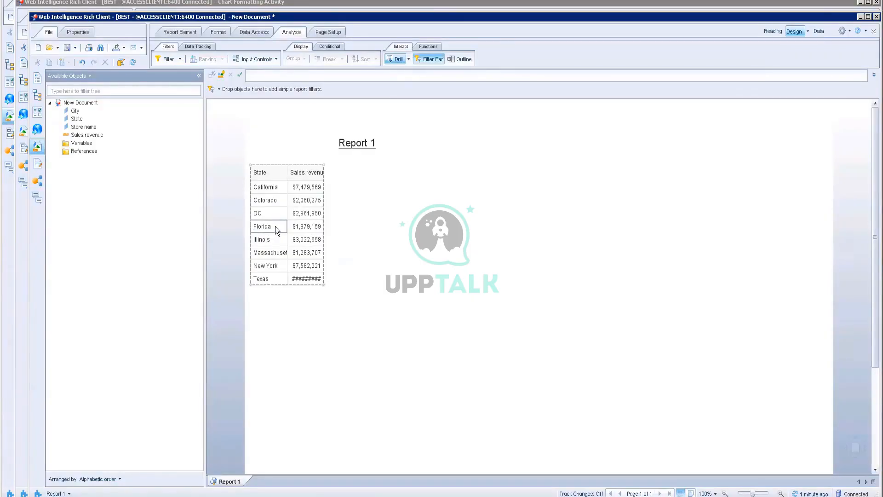
# End drill mode, select and deselect the State column, and restart drill mode
pyautogui.click(407, 62)
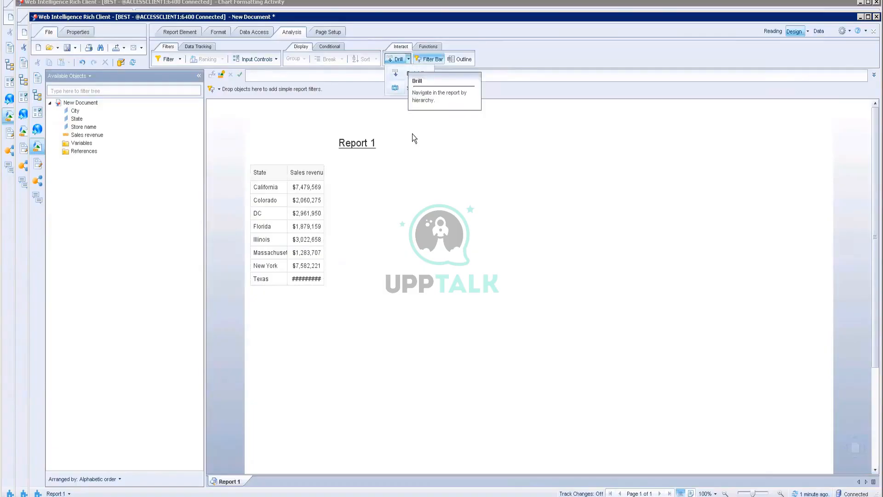
pyautogui.click(397, 60)
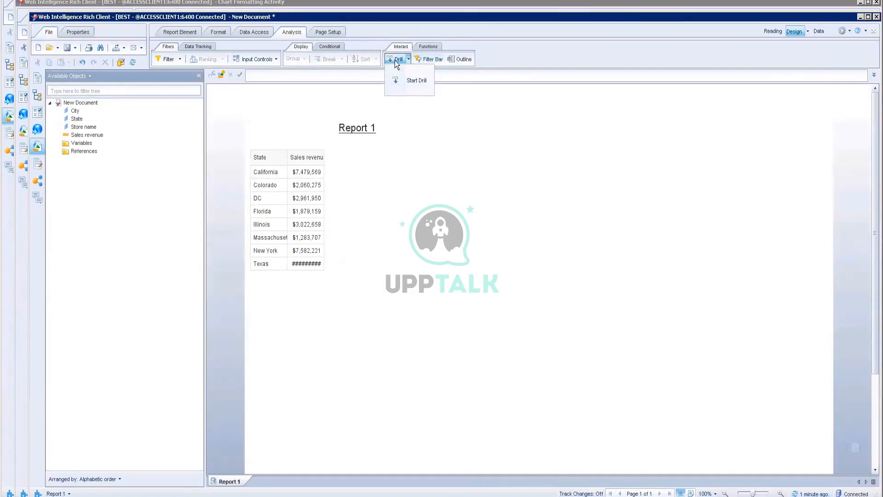
pyautogui.click(263, 174)
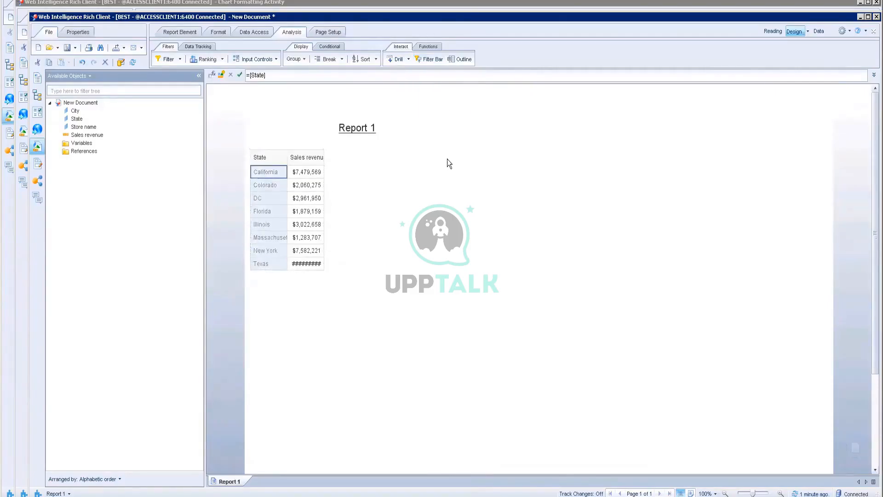
pyautogui.click(431, 187)
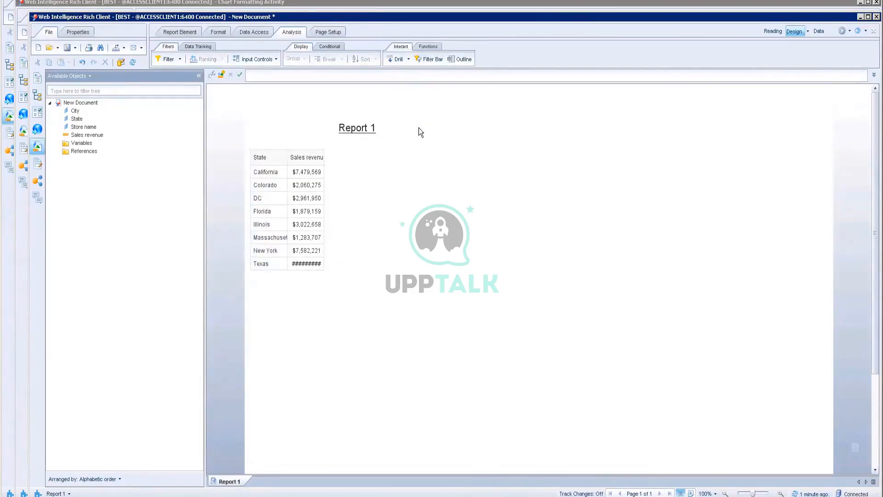
pyautogui.click(409, 59)
pyautogui.click(404, 74)
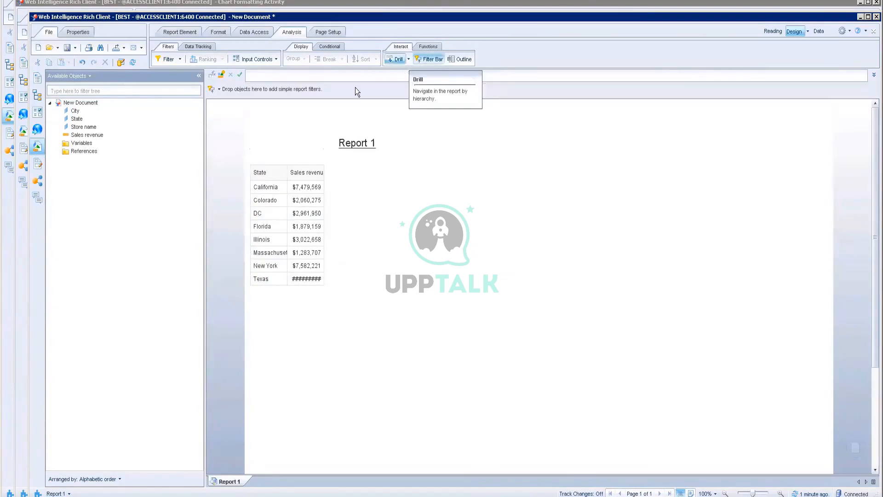
# Save the drill document to Enterprise as "Drill Activity" in the personal subfolder of My Favorites
pyautogui.click(75, 47)
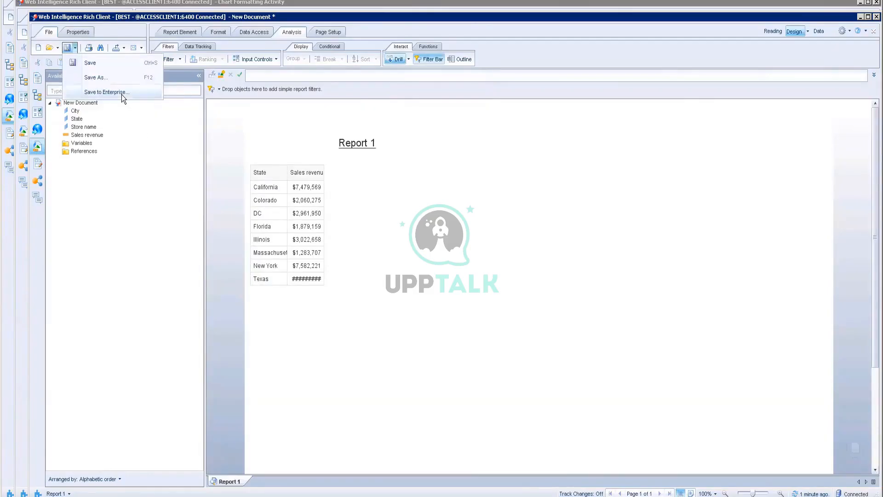
pyautogui.click(122, 95)
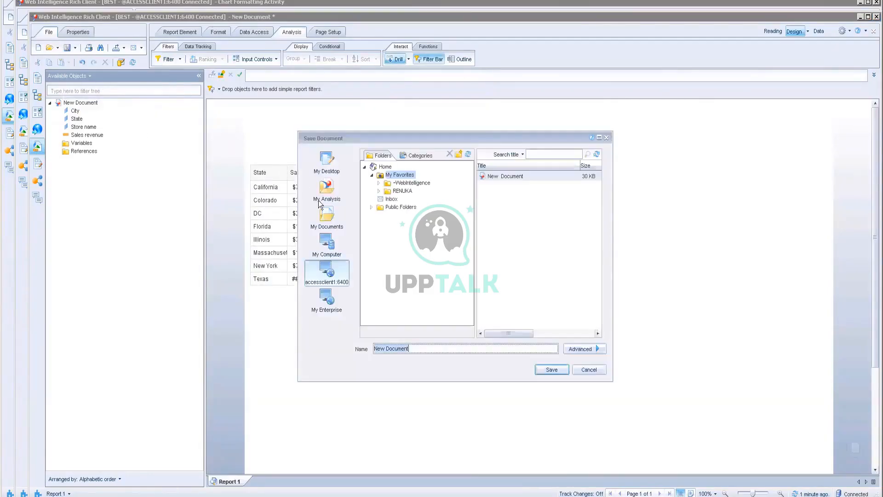
pyautogui.click(404, 190)
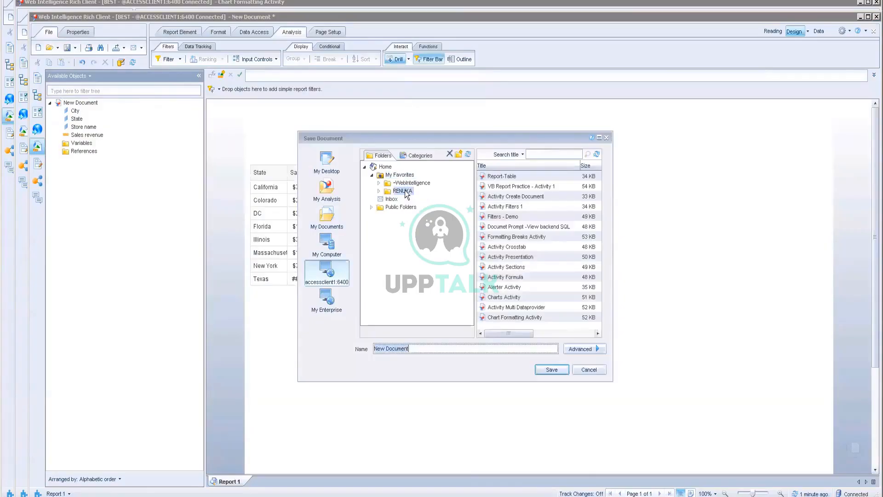
pyautogui.write('Drill Activity')
pyautogui.click(563, 372)
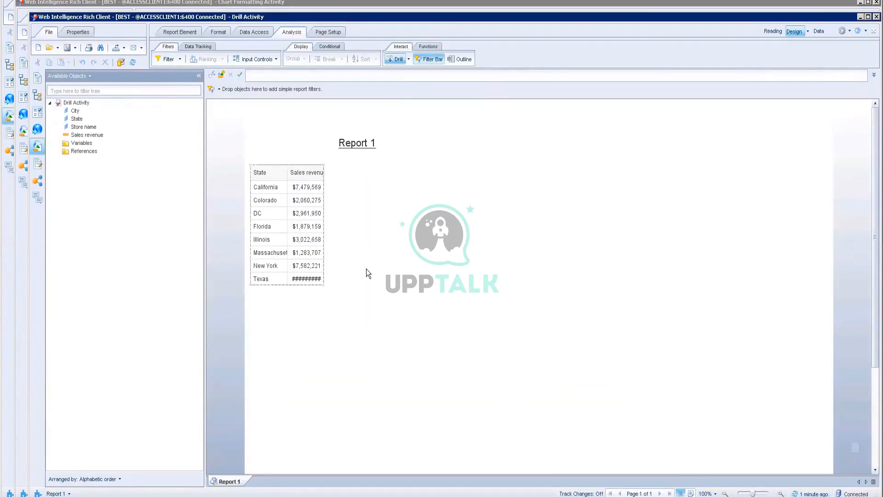
# Add Year to the query's result objects, set its scope of analysis to three level, and run the query
pyautogui.click(252, 32)
pyautogui.click(223, 62)
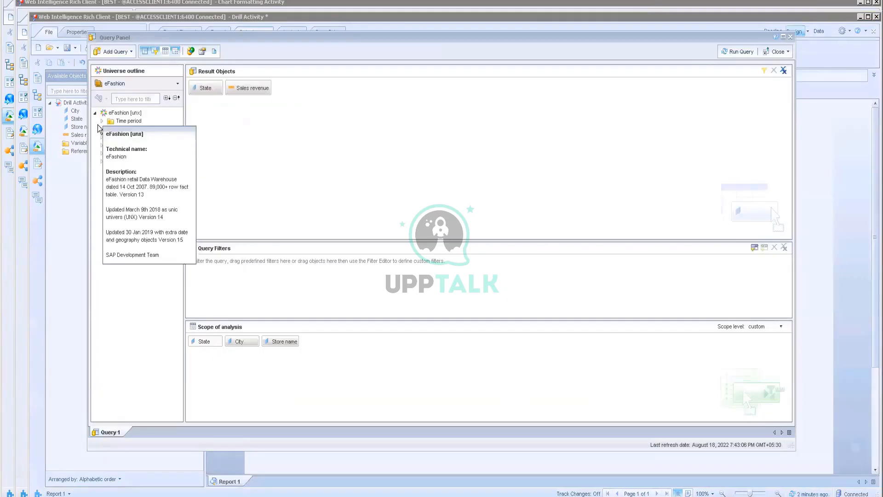
pyautogui.click(102, 121)
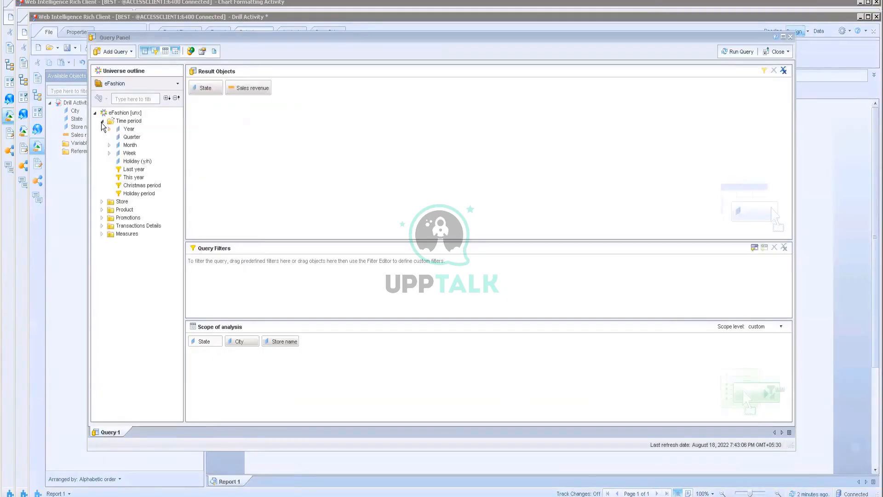
pyautogui.doubleClick(129, 129)
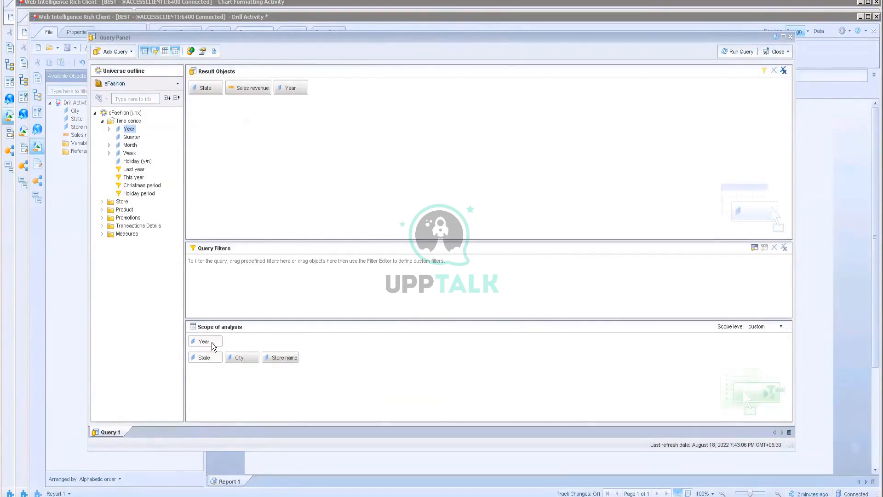
pyautogui.click(781, 327)
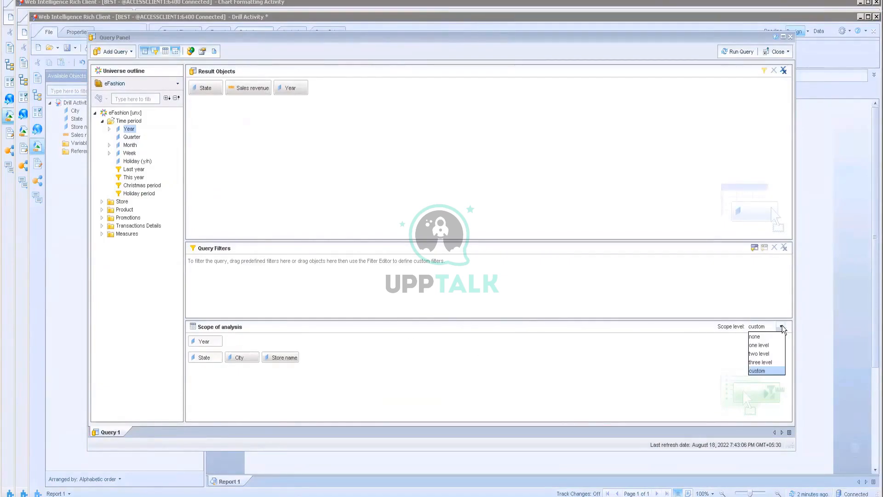
pyautogui.click(767, 361)
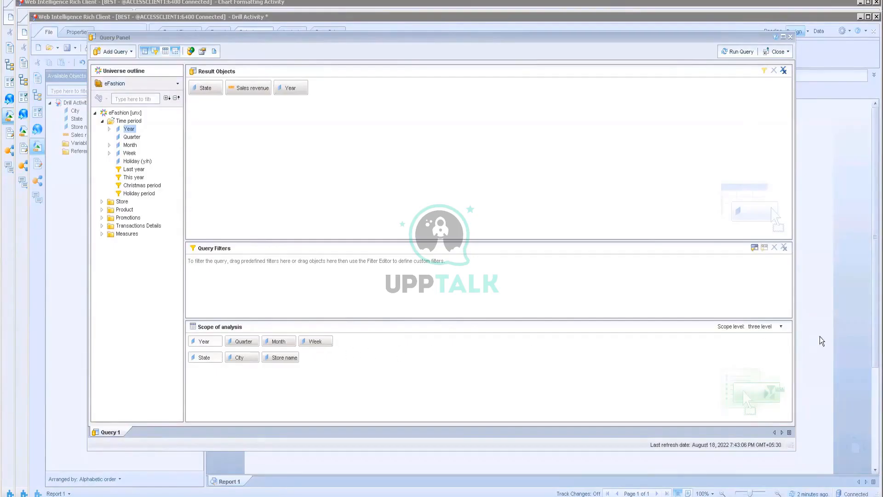
pyautogui.click(731, 56)
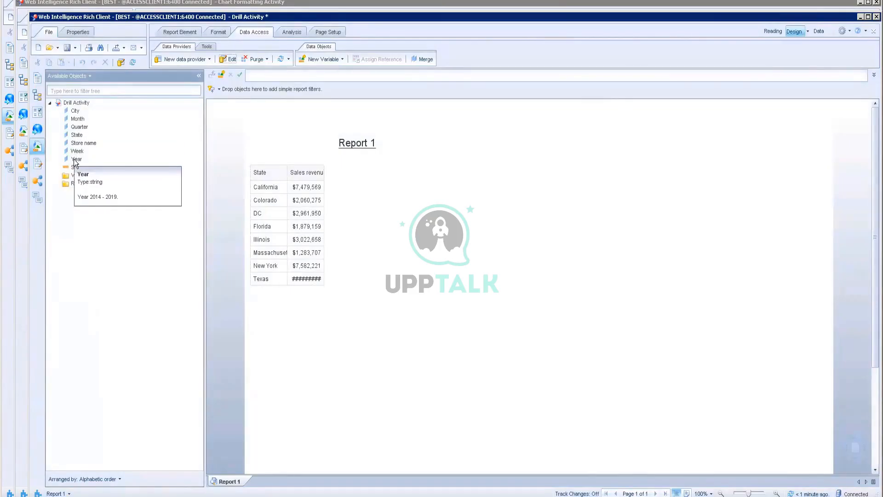
pyautogui.moveTo(76, 160); pyautogui.dragTo(254, 172)
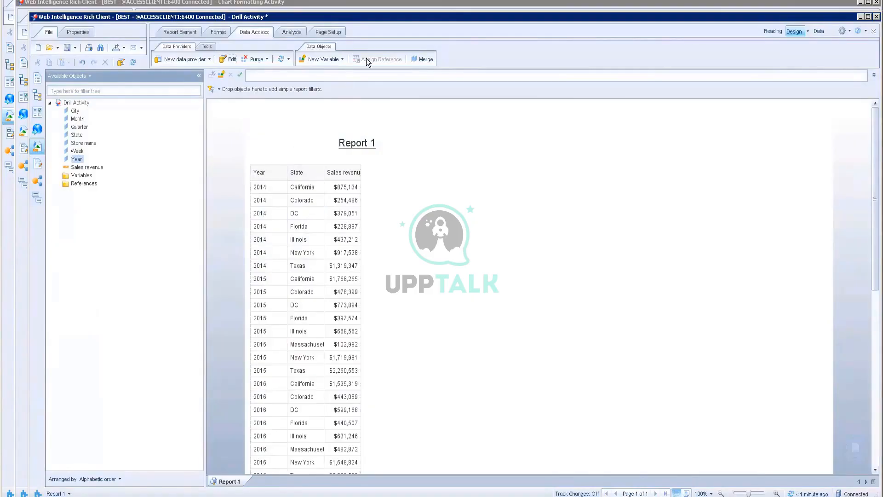
pyautogui.click(287, 33)
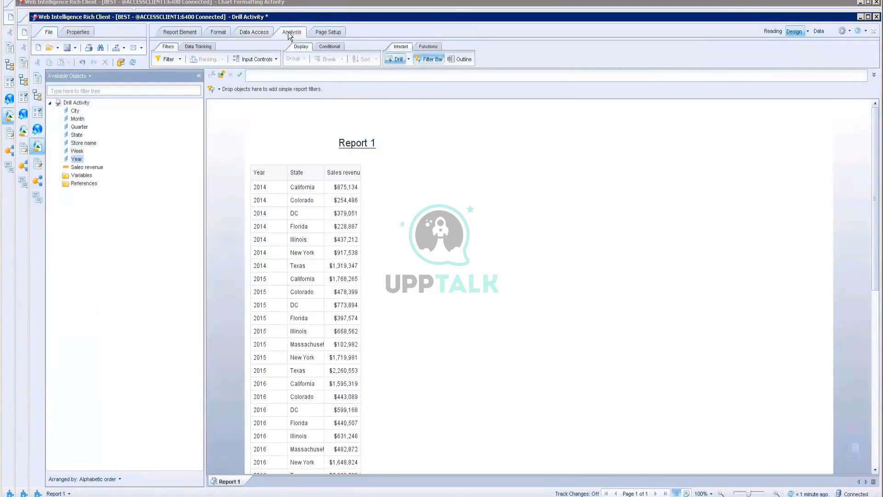
pyautogui.click(275, 244)
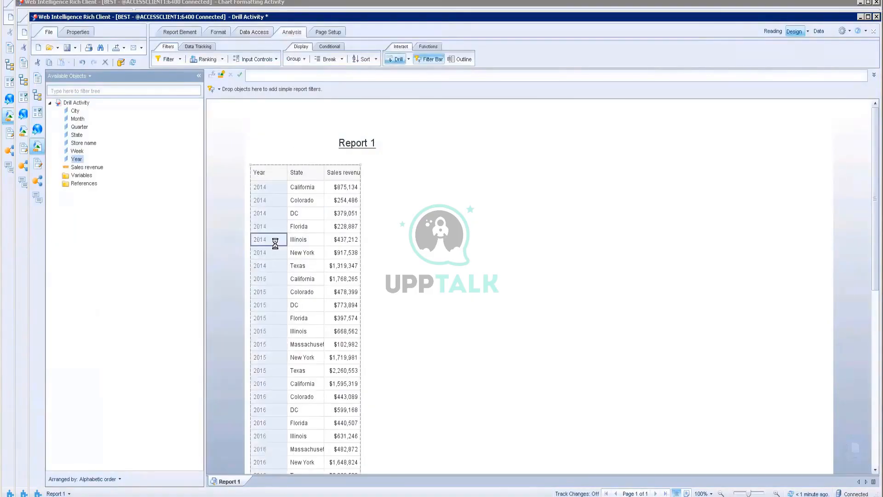
pyautogui.press('Delete')
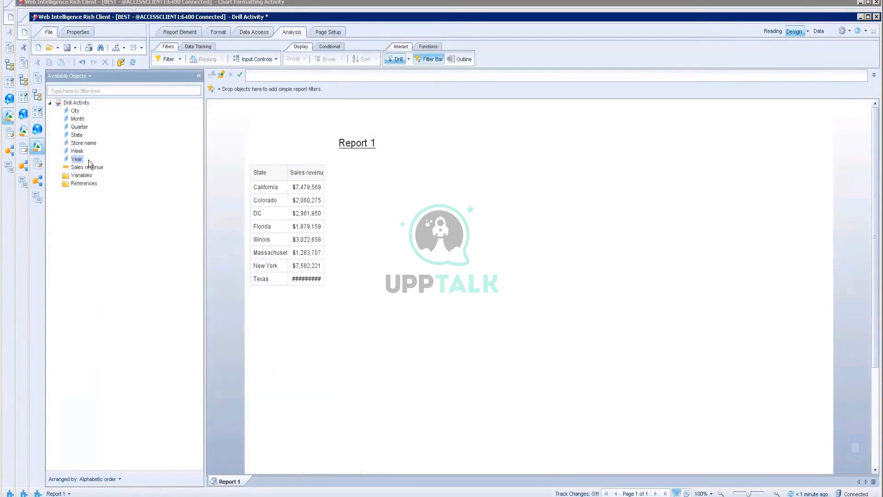
# Create a separate table of Year and Sales revenue beside the state table in Report 1
pyautogui.moveTo(88, 160); pyautogui.dragTo(467, 201)
pyautogui.moveTo(83, 167); pyautogui.dragTo(499, 206)
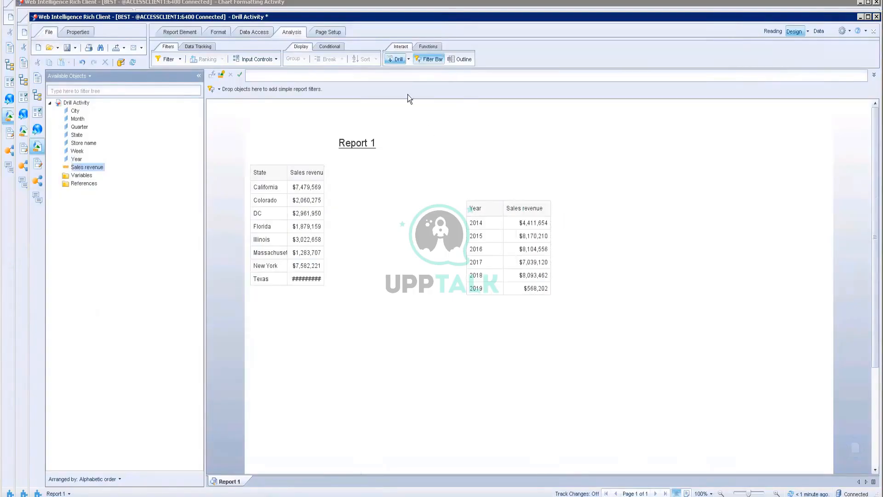
pyautogui.click(409, 59)
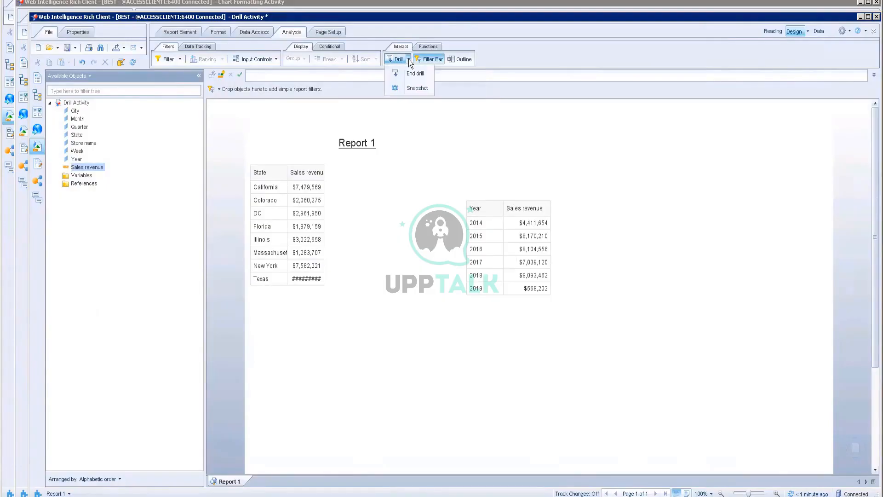
pyautogui.click(401, 194)
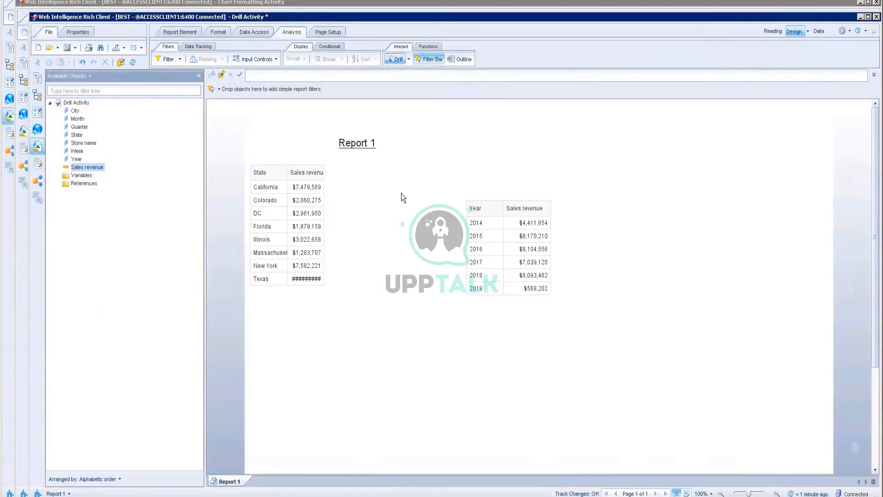
# Drill the yearly sales revenue table down from 2014 through Q3 and month 7 to the week level
pyautogui.click(477, 223)
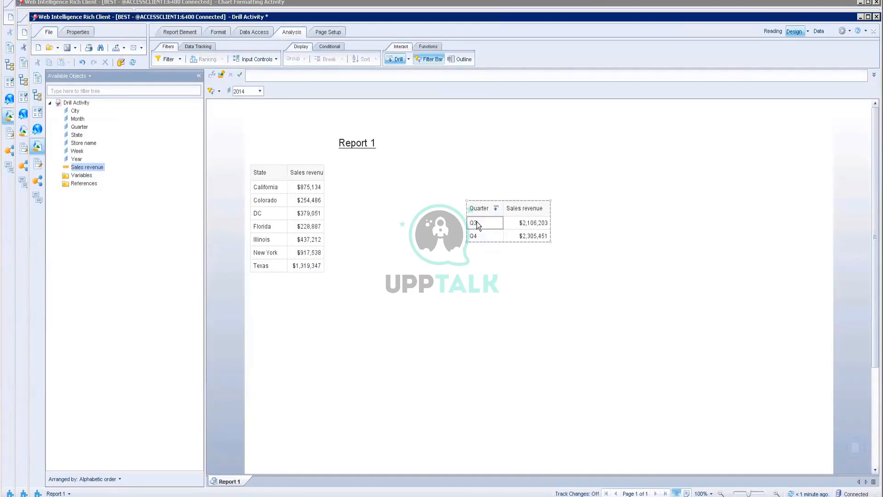
pyautogui.click(476, 223)
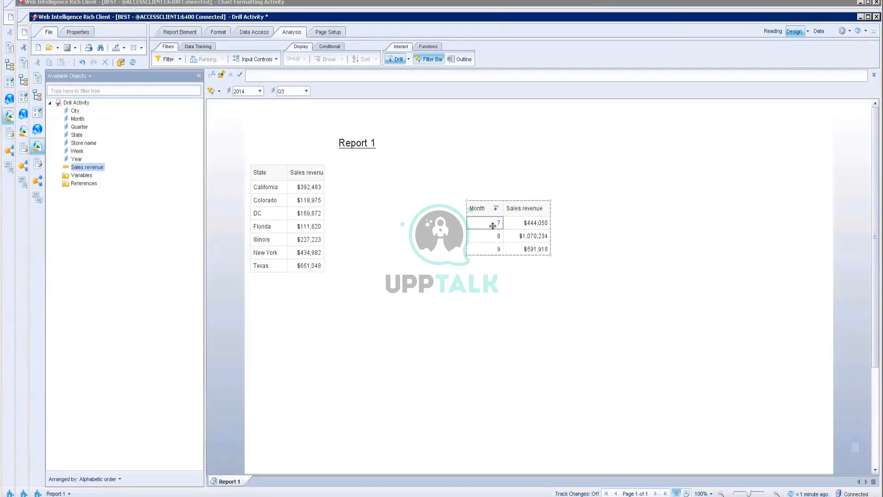
pyautogui.click(499, 224)
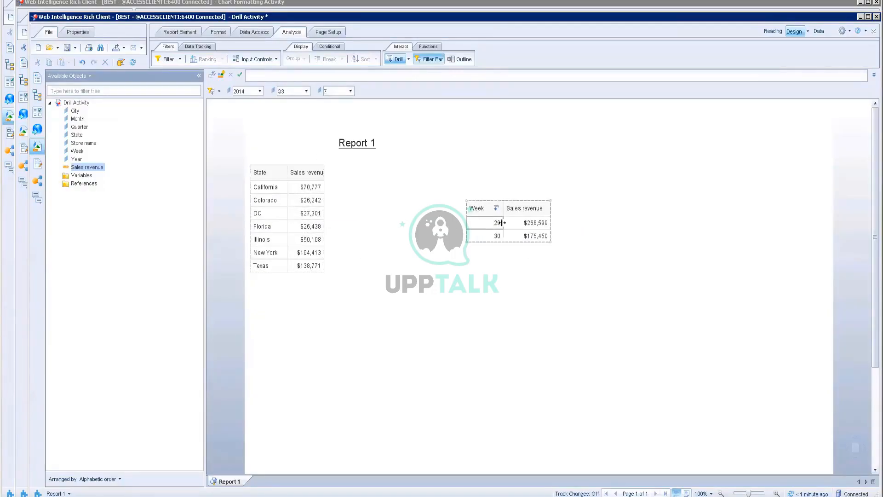
# Drill the week table back up through Month and Quarter to Year, comparing the state table's sales revenue along the way
pyautogui.click(494, 211)
pyautogui.click(309, 201)
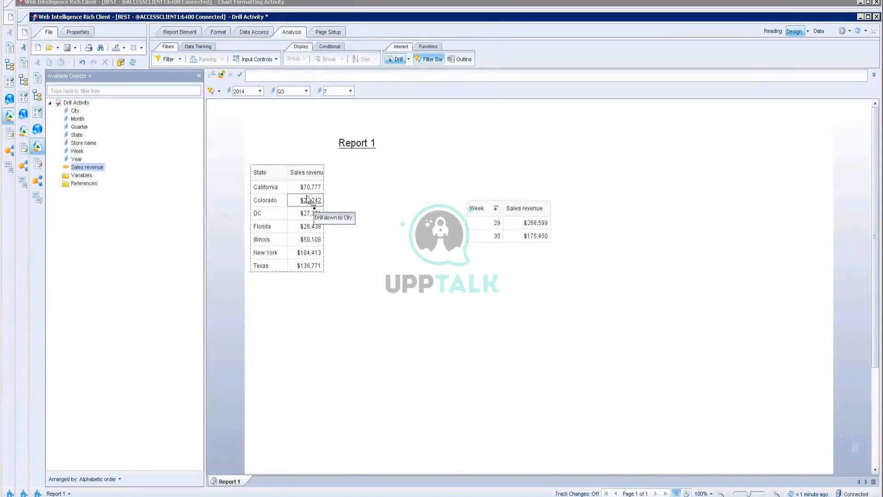
pyautogui.click(495, 210)
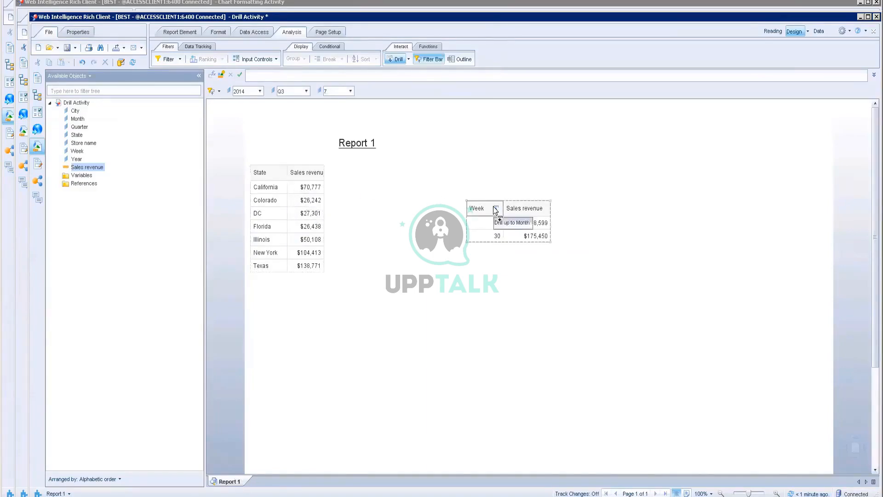
pyautogui.click(494, 209)
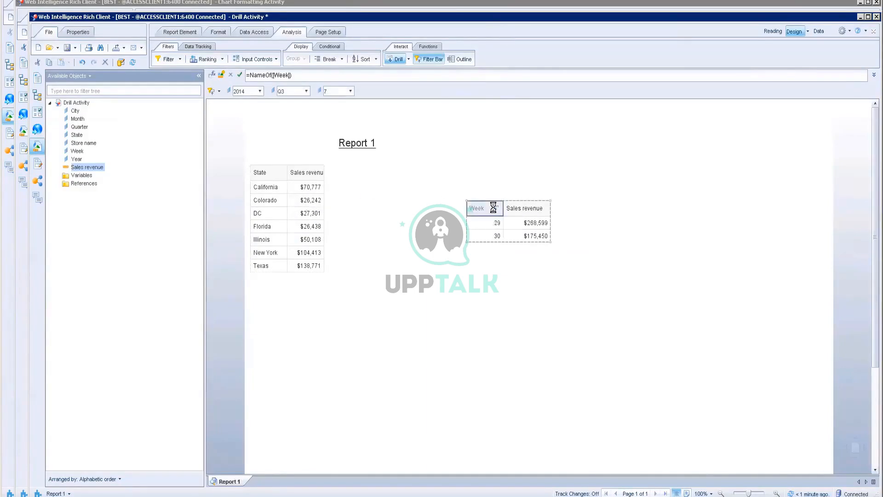
pyautogui.click(297, 189)
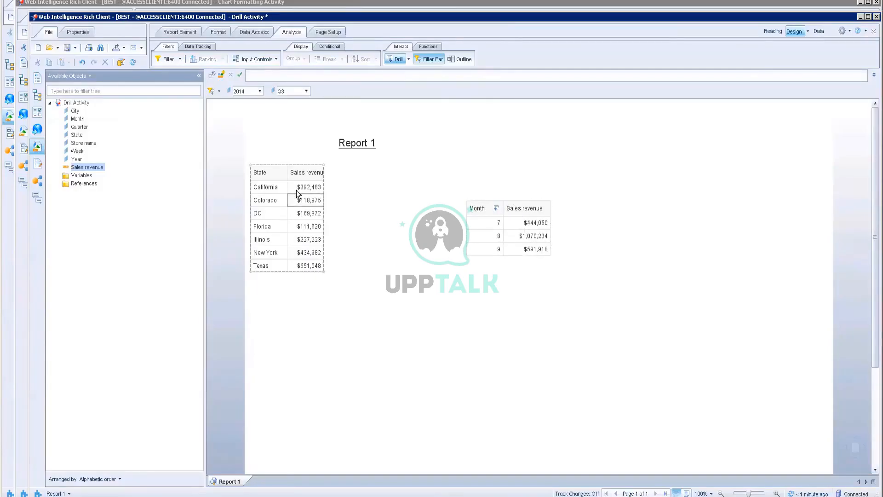
pyautogui.click(454, 211)
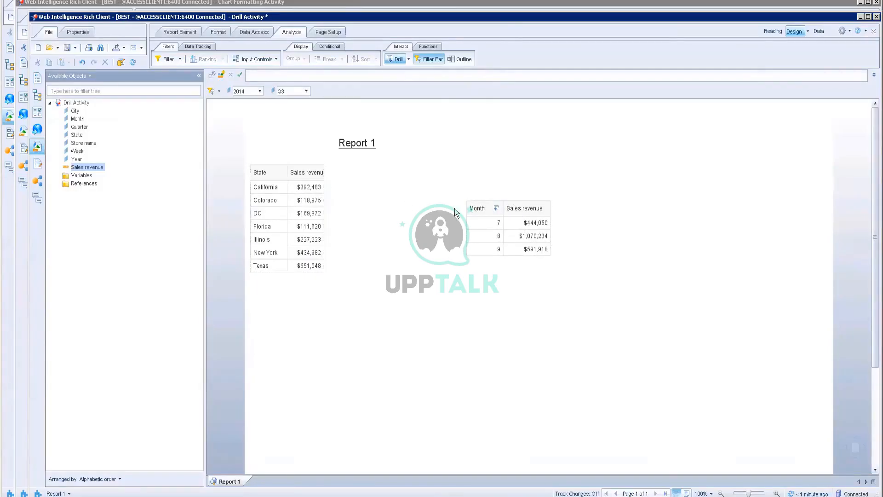
pyautogui.click(303, 193)
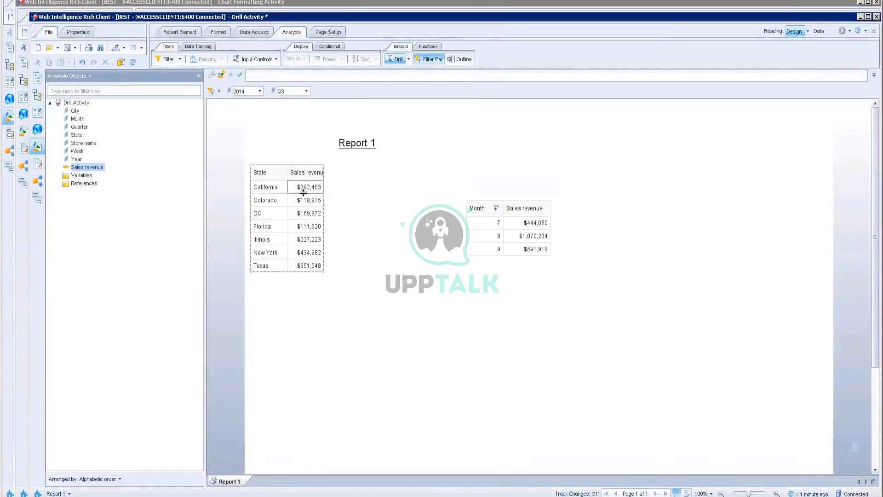
pyautogui.click(487, 210)
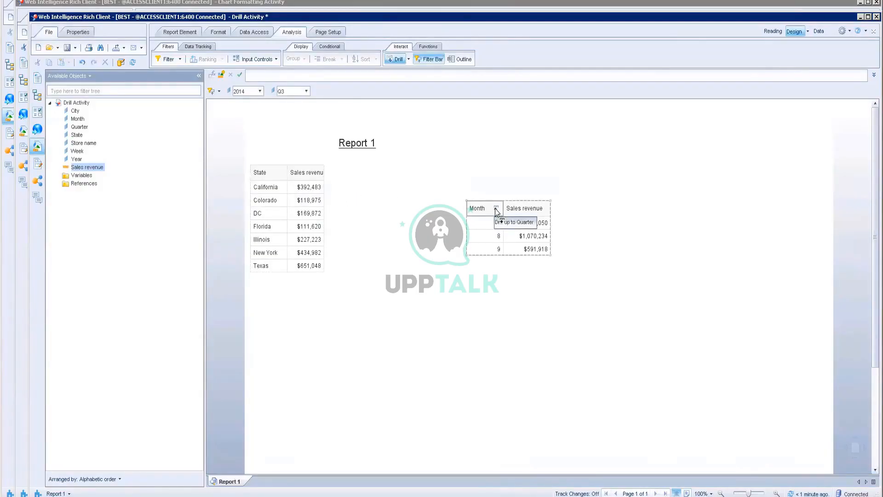
pyautogui.click(496, 211)
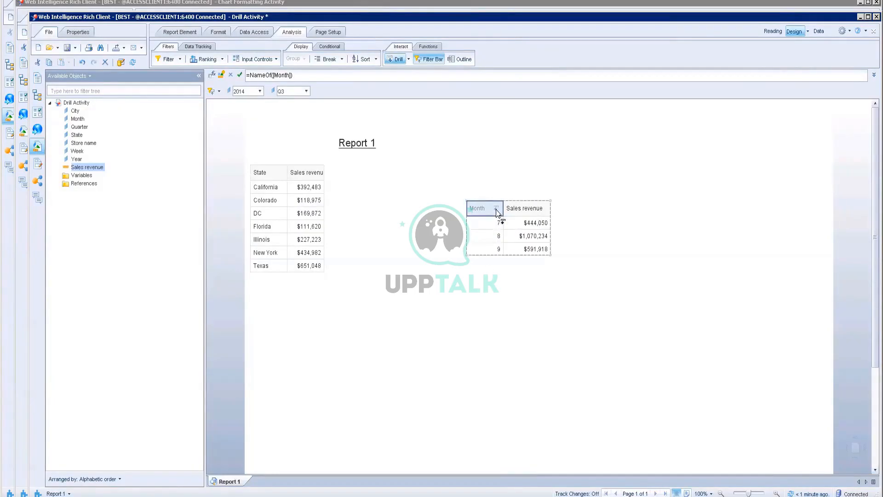
pyautogui.click(495, 208)
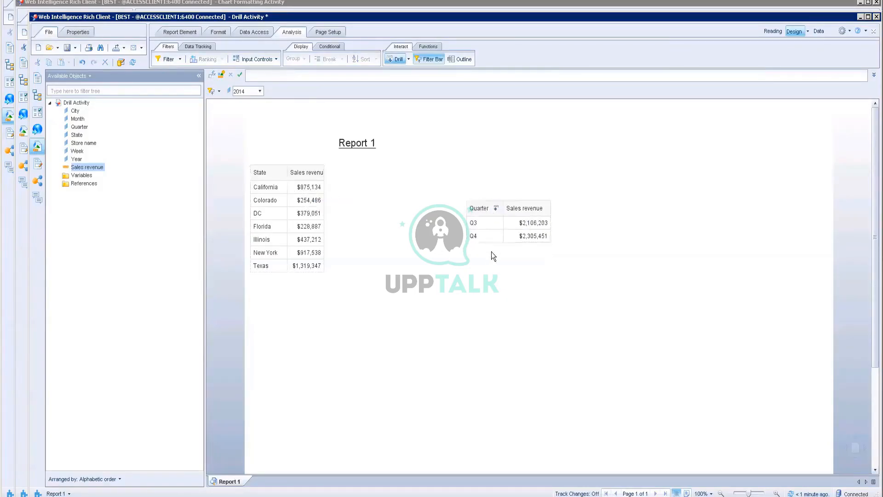
pyautogui.click(493, 208)
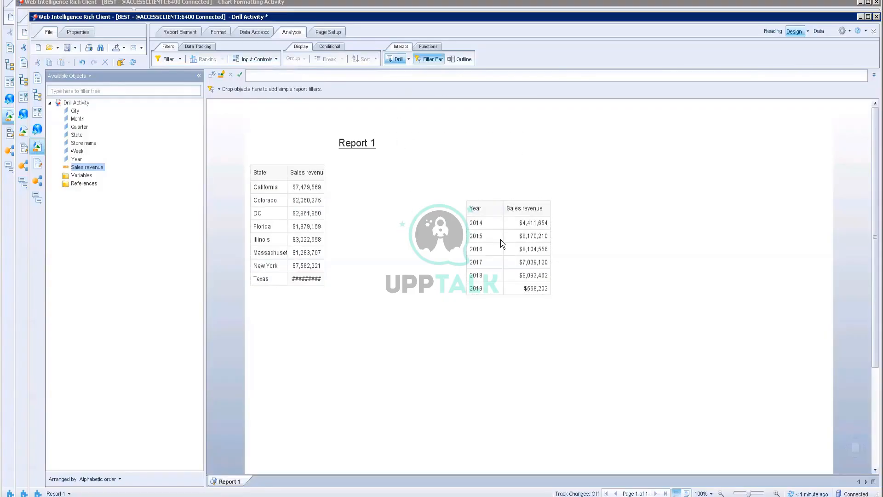
# Save the changes to the Drill Activity document
pyautogui.click(478, 236)
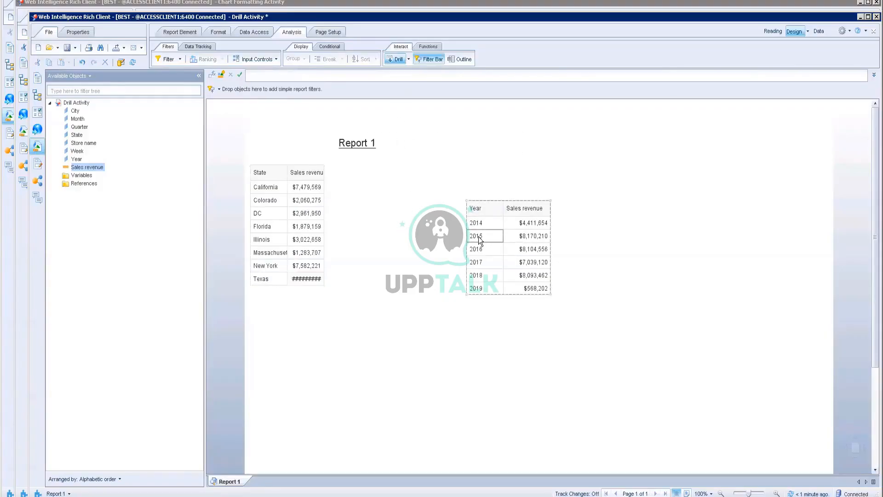
pyautogui.click(76, 48)
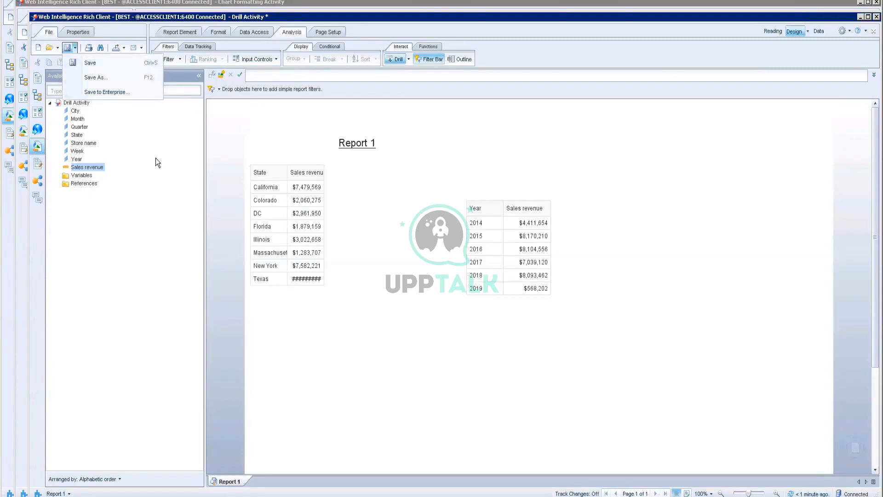
pyautogui.click(88, 63)
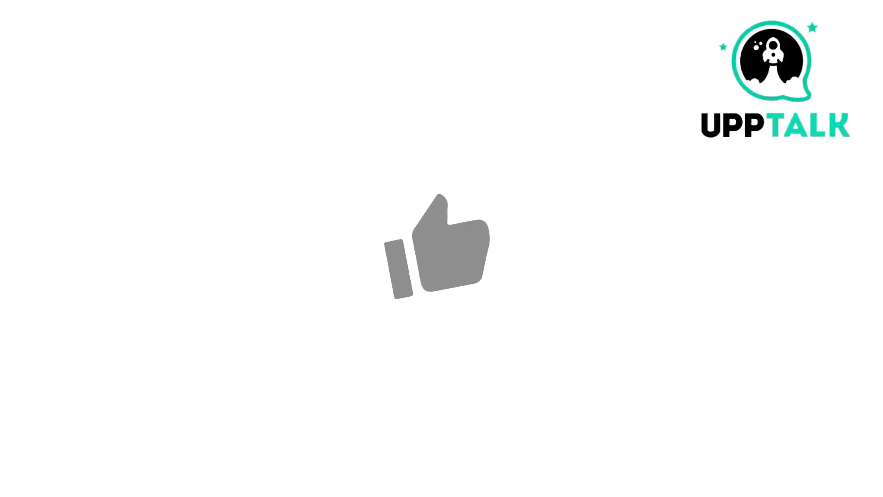